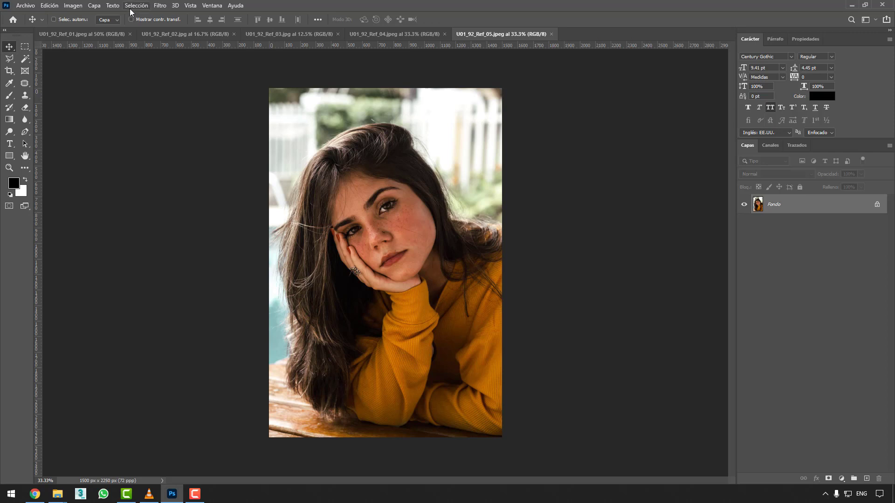
left_click(133, 6)
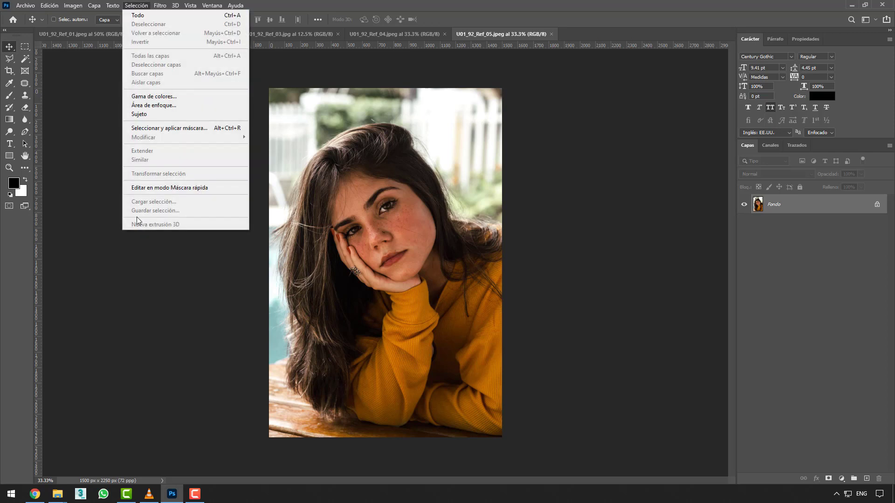
left_click(119, 196)
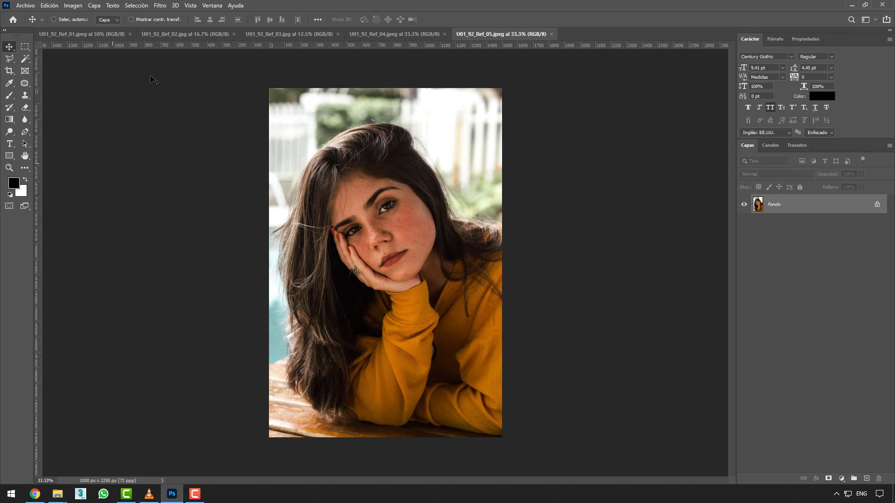
left_click(159, 5)
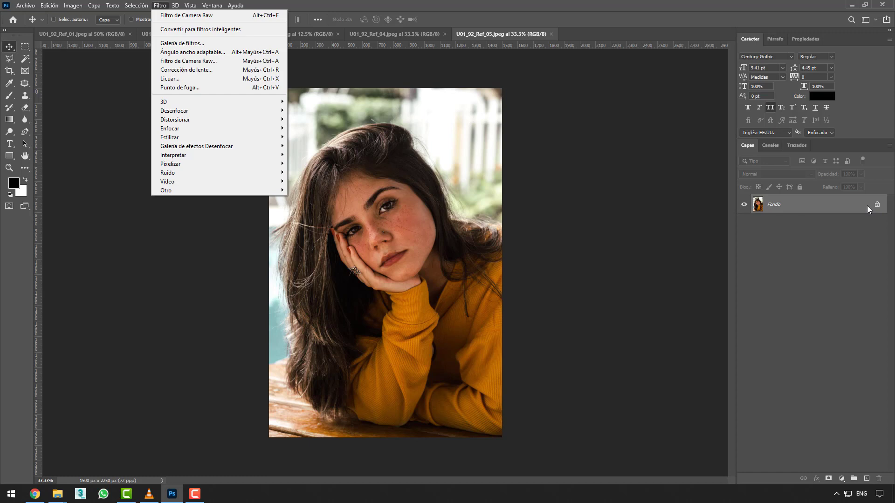
left_click(575, 222)
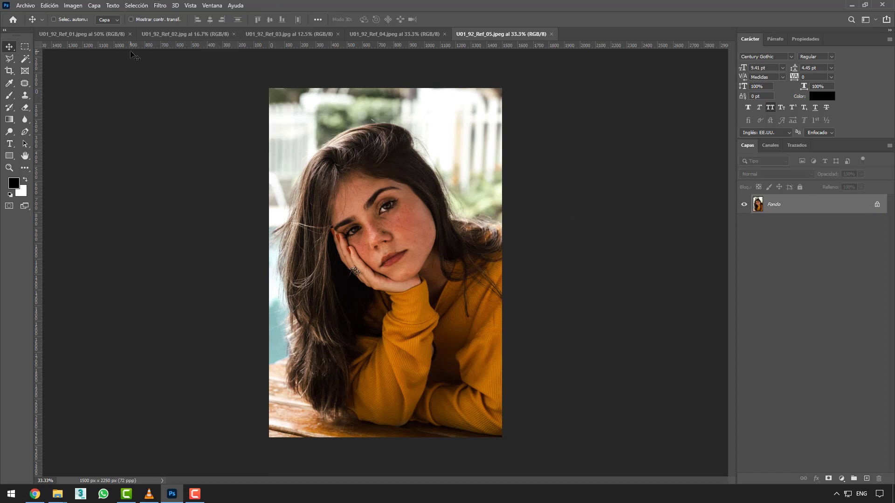
Step: Look through the open reference images from U01_92_Ref_02 onward and return to U01_92_Ref_05.jpeg
left_click(99, 39)
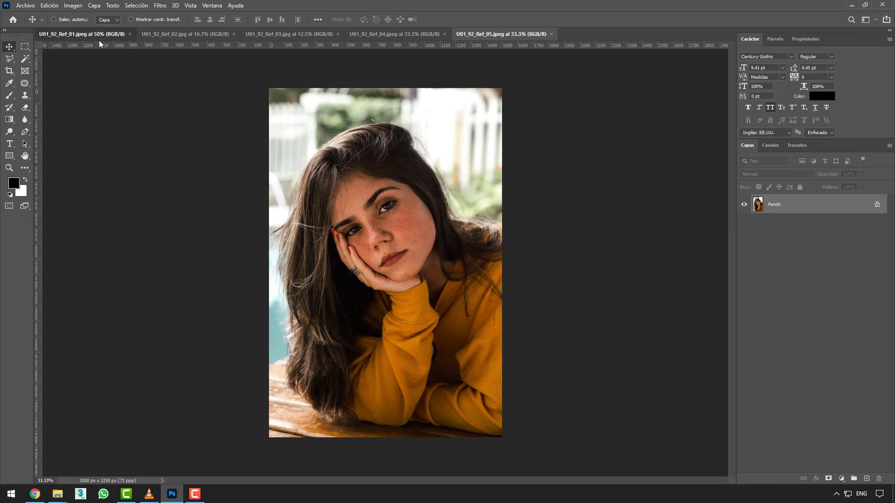
left_click(173, 35)
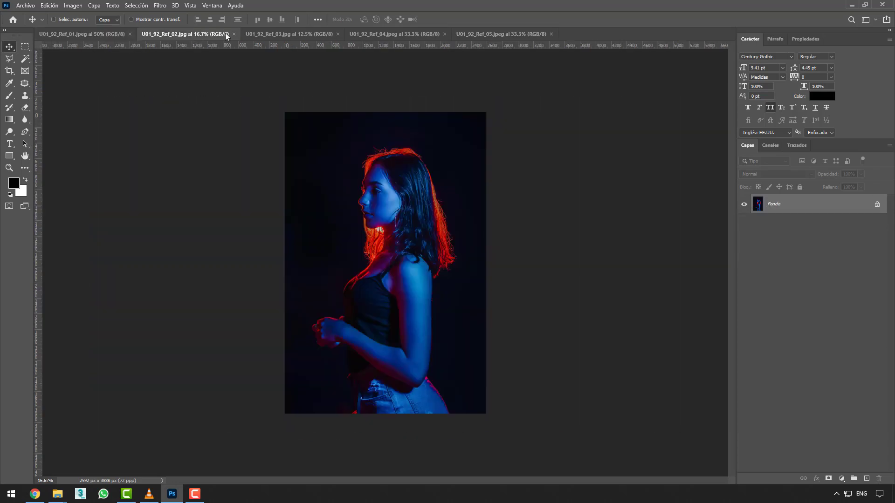
left_click(273, 32)
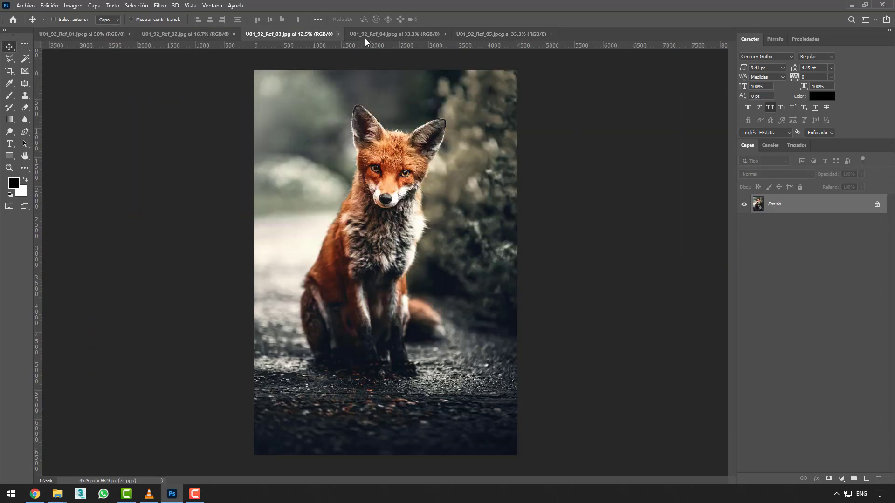
left_click(393, 33)
left_click(506, 35)
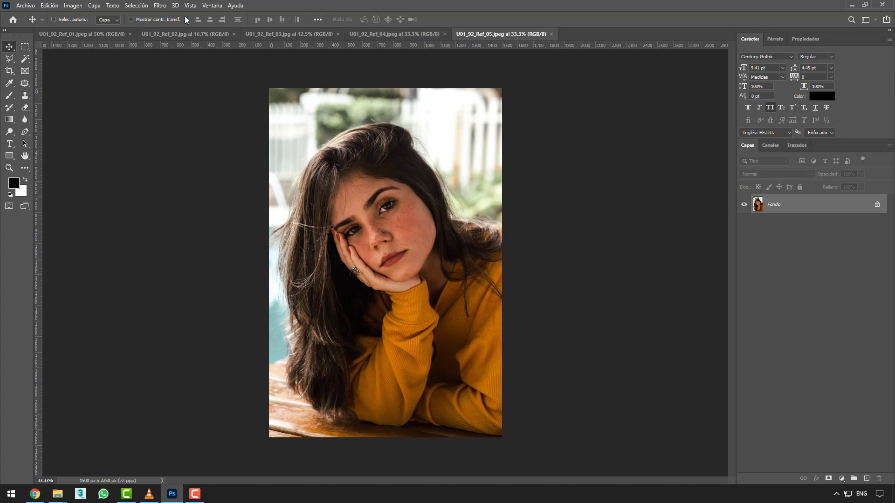
Step: Convert the Fondo layer for smart filters and turn off further display of the conversion notice
left_click(160, 6)
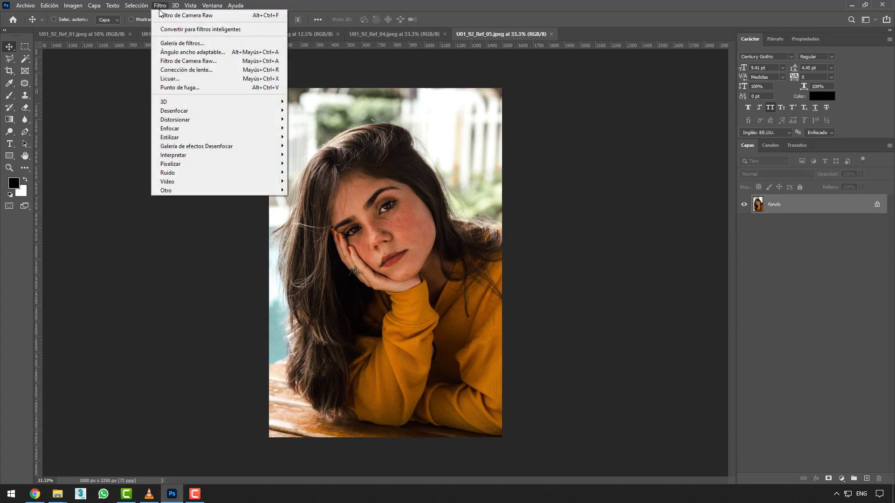
left_click(172, 30)
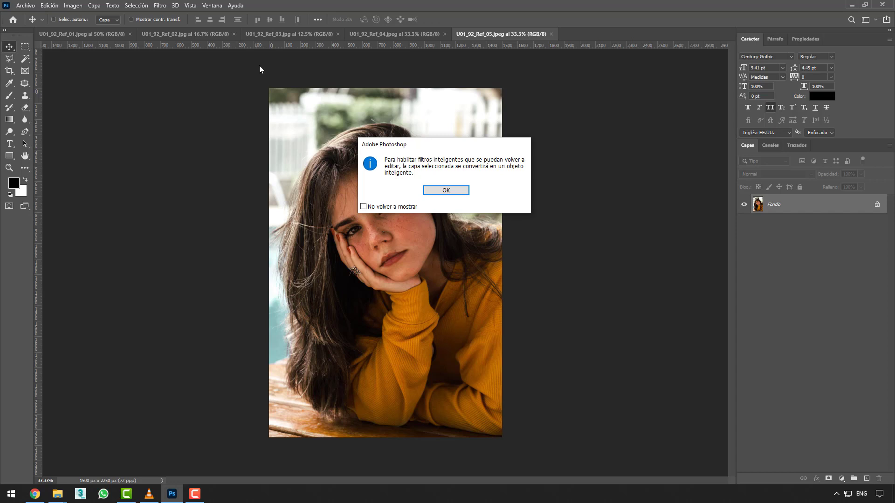
left_click(364, 206)
left_click(446, 191)
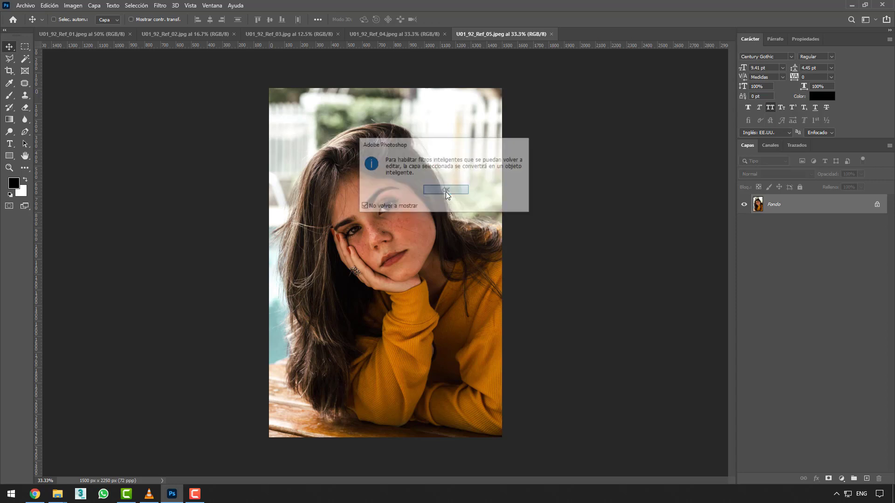
Step: Examine the smart object and filter commands available for the converted layer
right_click(775, 207)
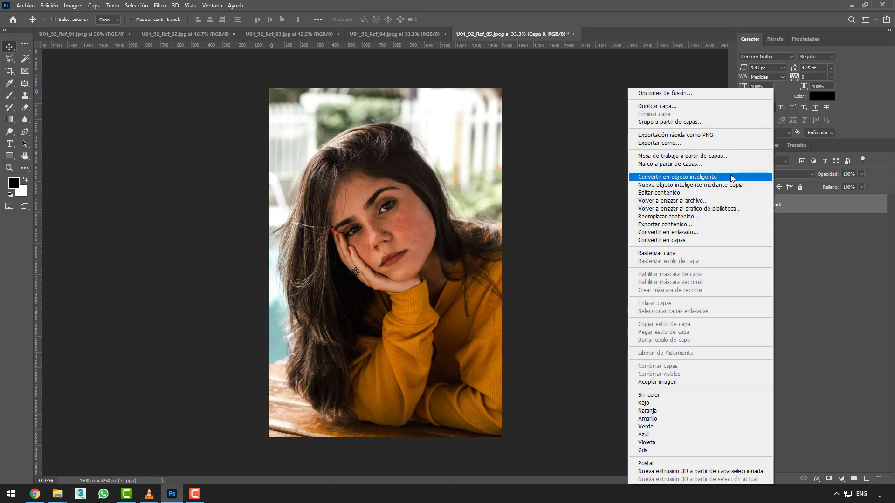
left_click(799, 225)
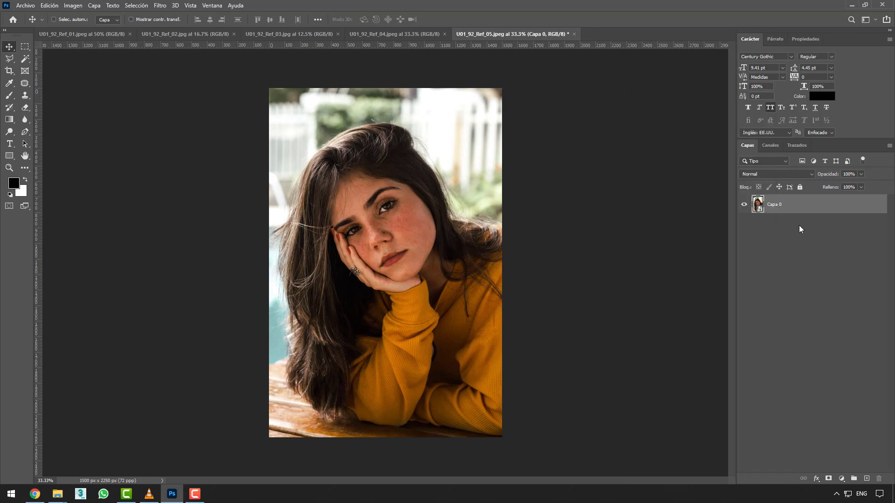
right_click(781, 207)
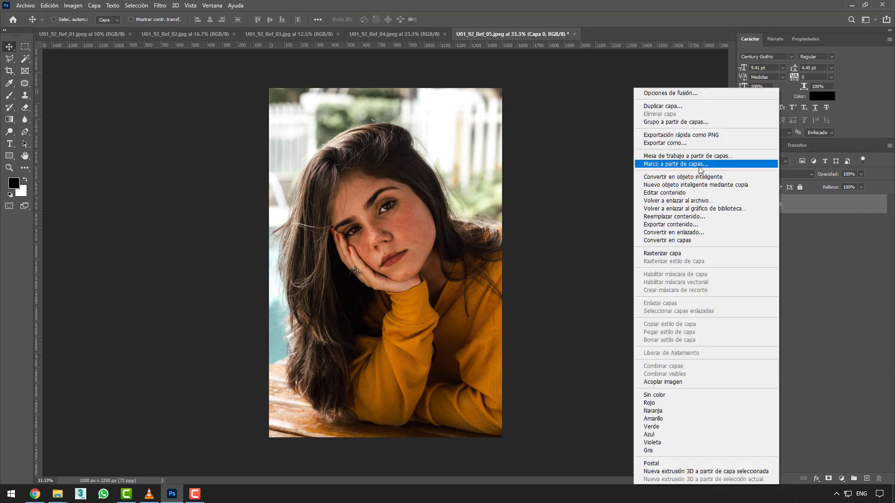
left_click(101, 6)
left_click(100, 6)
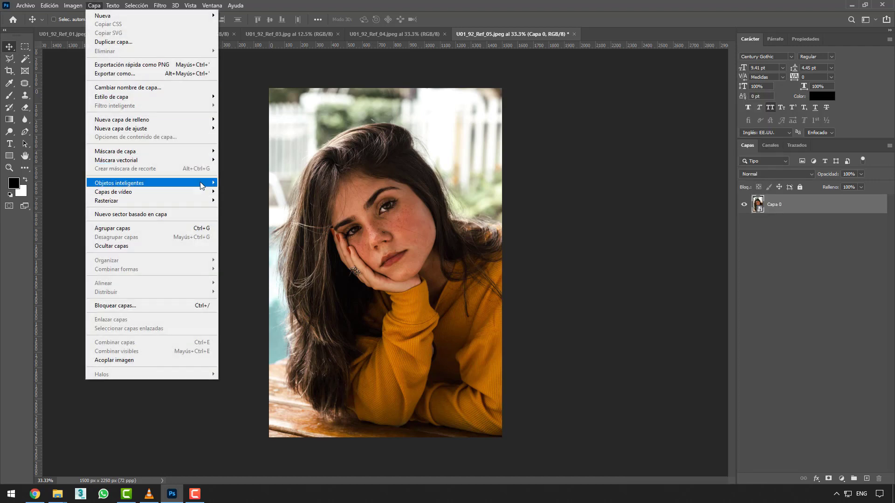
mouse_move(201, 186)
mouse_move(161, 6)
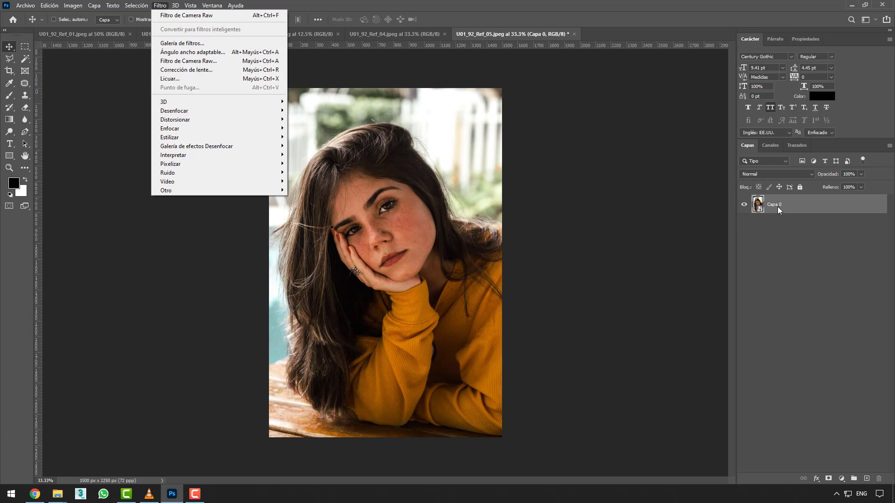
key("Escape")
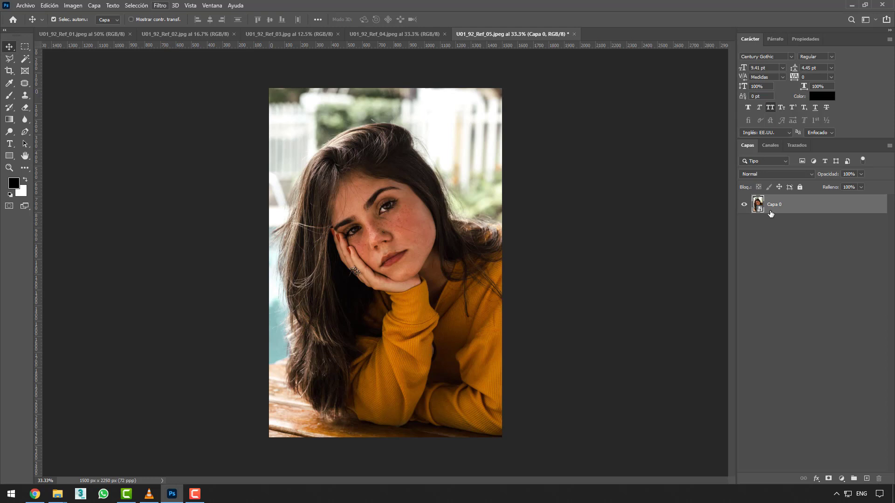
Step: Duplicate the smart object layer Capa 0 and rasterize the copy
key("ctrl+j")
right_click(782, 208)
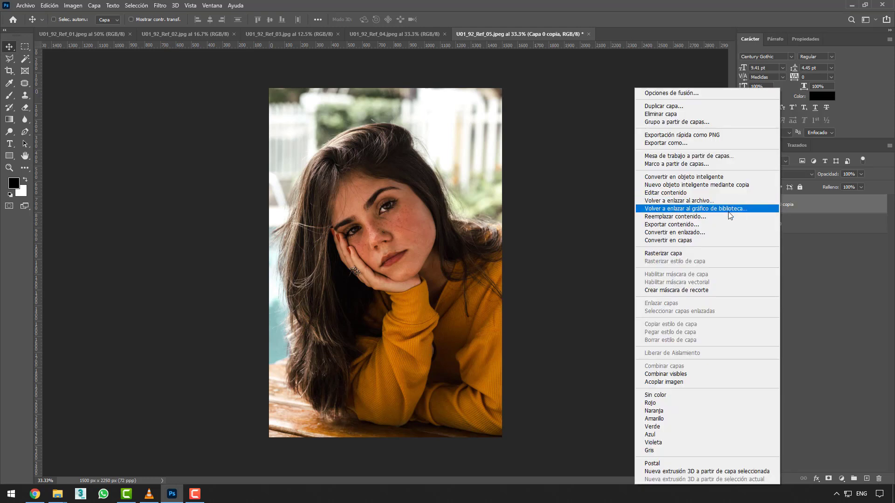
left_click(726, 253)
Step: Darken the smart object layer Capa 0 with a Curves adjustment, moving an RGB midpoint to input 119, output 65
left_click(780, 225)
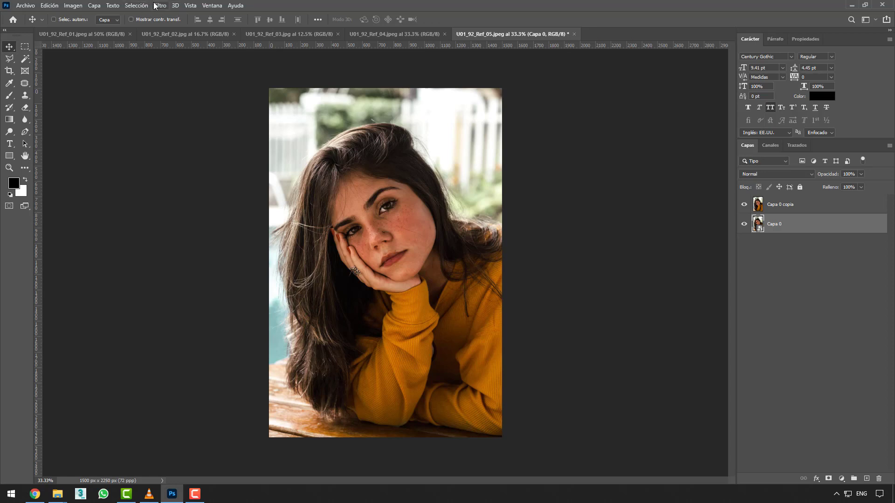
left_click(74, 5)
mouse_move(145, 28)
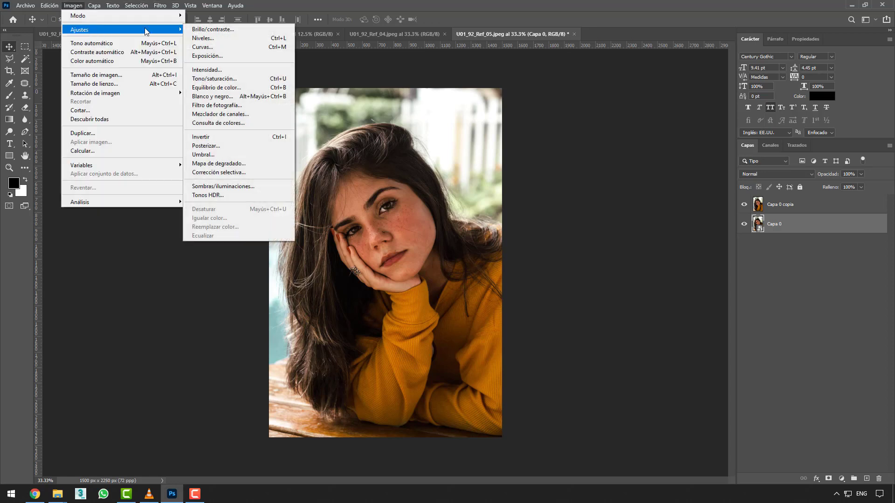
left_click(252, 46)
left_click_drag(351, 207, 361, 215)
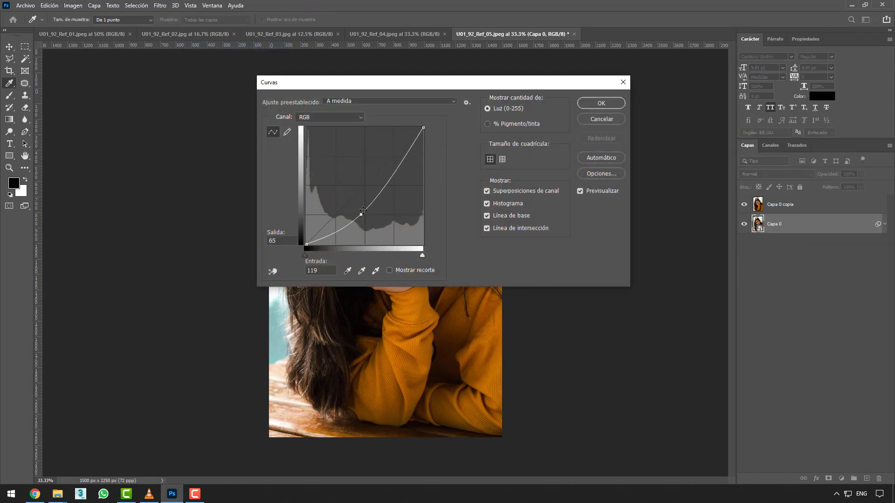
left_click_drag(424, 98, 556, 243)
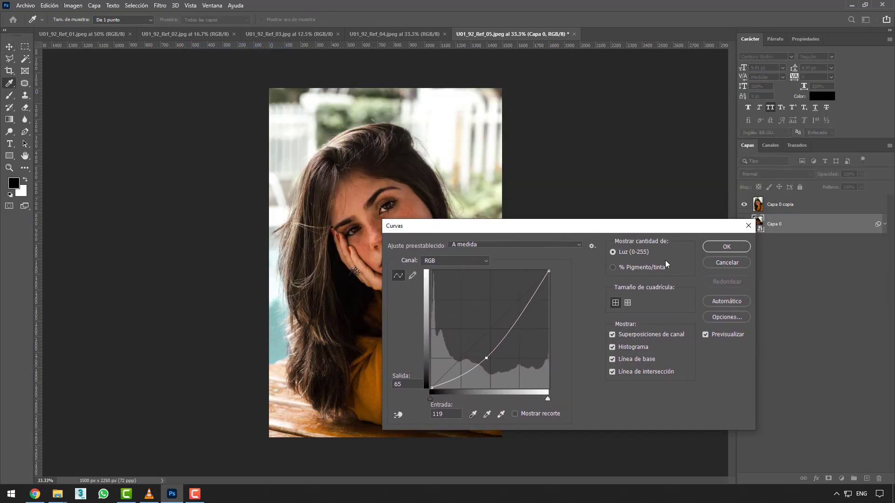
left_click(717, 248)
Step: Hide Capa 0 copia and switch the smart filters of Capa 0 off and on to compare the effect
left_click(745, 205)
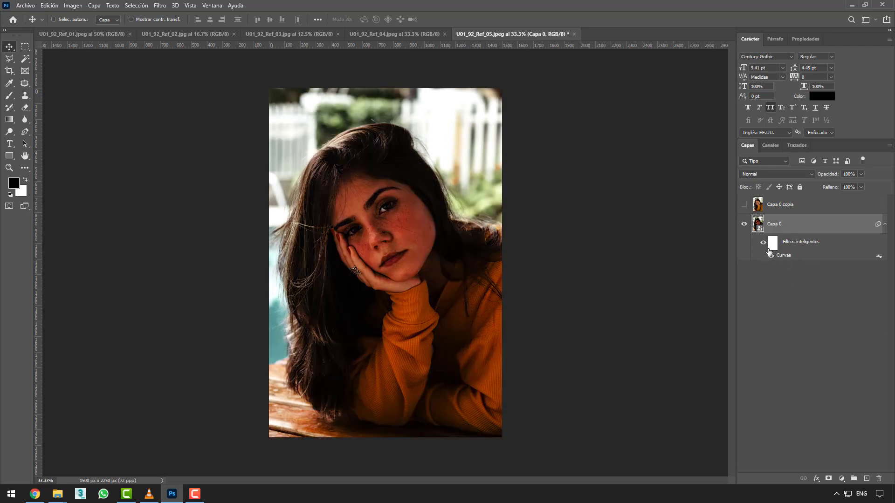
left_click(764, 243)
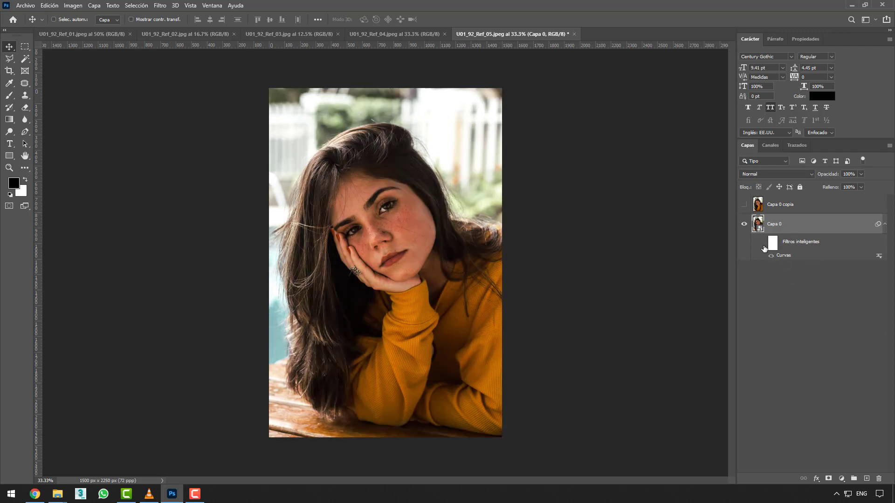
left_click(764, 244)
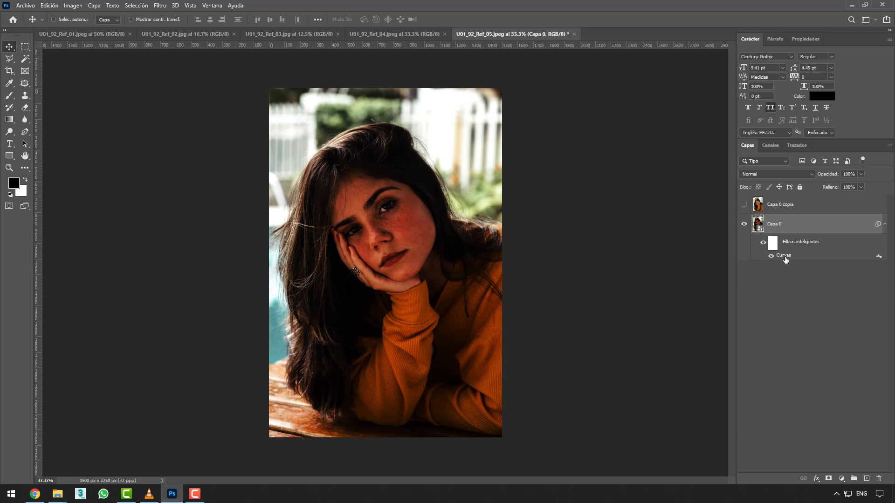
Step: Edit the Curves smart filter on Capa 0, moving its curve point to input 76, output 124
double_click(784, 256)
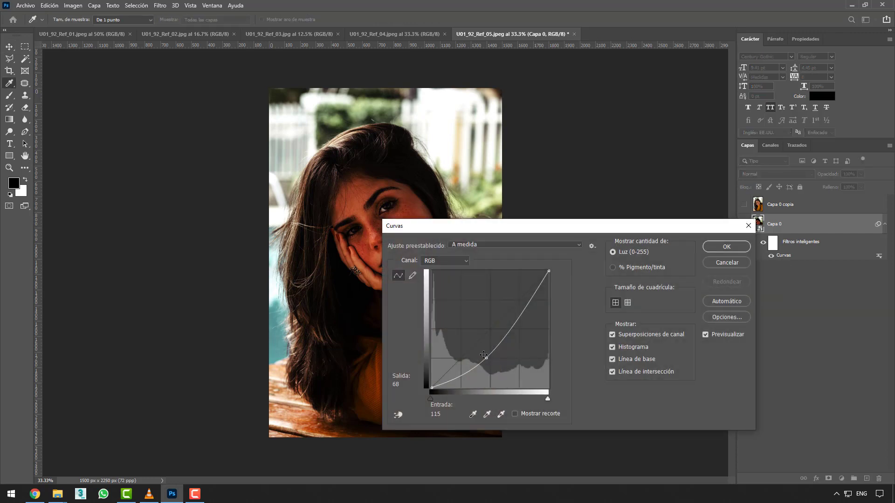
left_click_drag(483, 356, 466, 329)
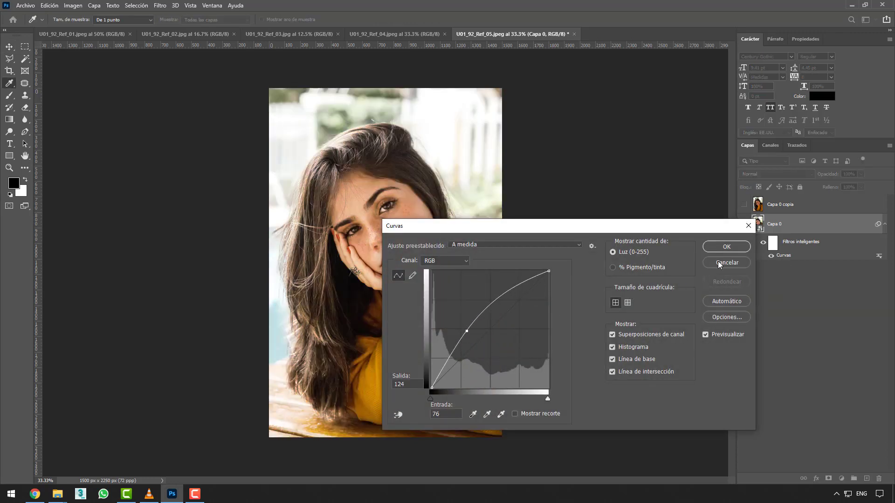
left_click(725, 247)
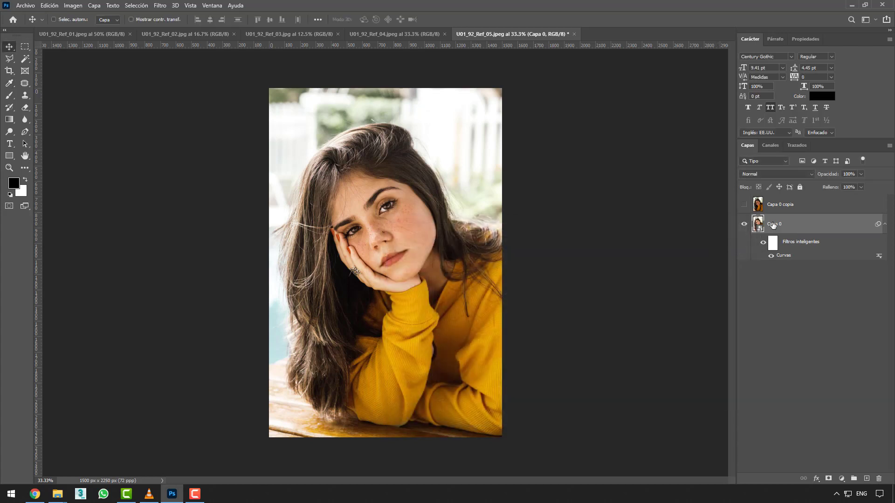
Step: Hide Capa 0, then show and select the rasterized layer Capa 0 copia
left_click(744, 226)
left_click(744, 204)
left_click(797, 204)
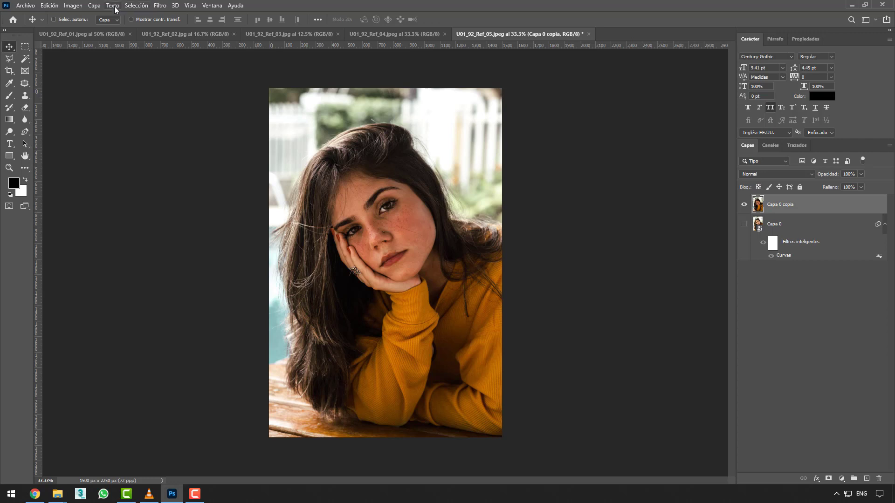
Step: Brighten the rasterized layer Capa 0 copia with a Curves adjustment that raises the RGB midtones
left_click(74, 5)
mouse_move(97, 28)
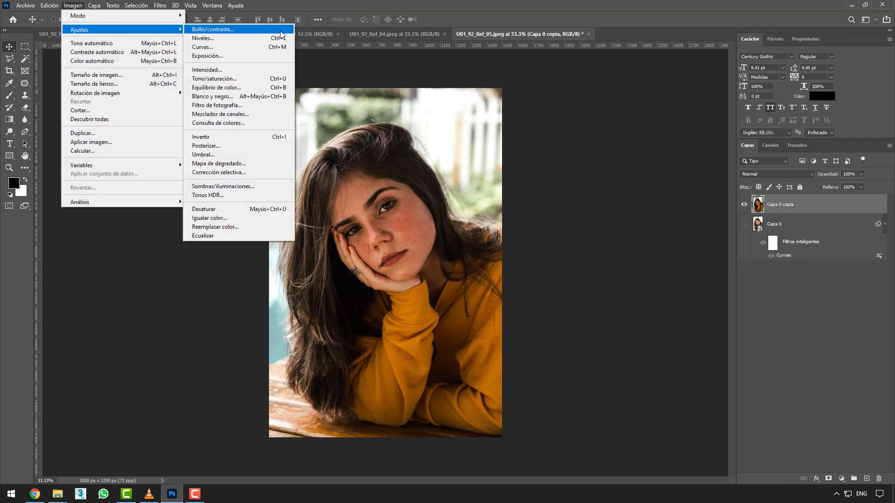
left_click(261, 46)
left_click_drag(347, 203, 356, 183)
left_click(588, 103)
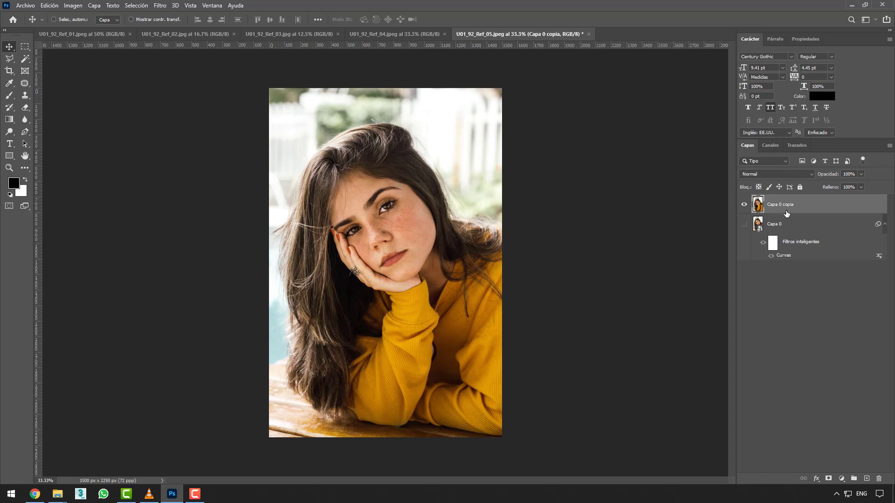
Step: Undo and redo the Curves adjustment on Capa 0 copia to compare the photo before and after
key("ctrl")
key("ctrl+z")
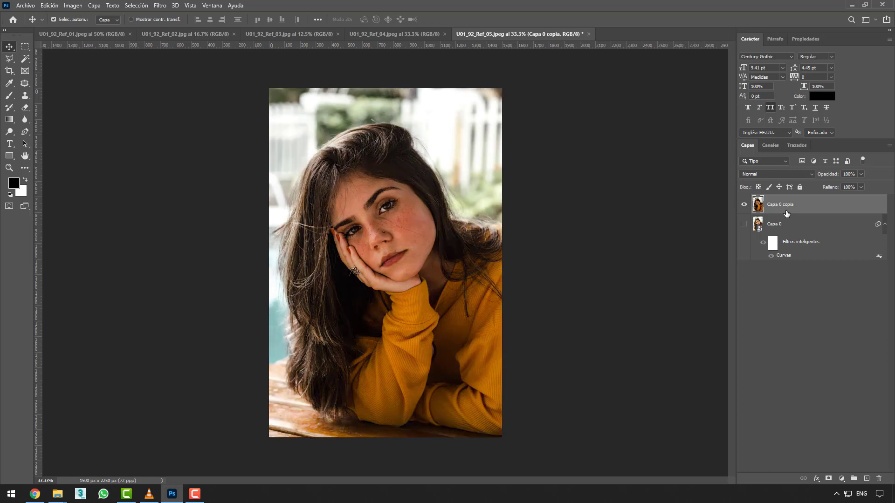
key("ctrl+shift+z")
key("ctrl+z")
key("ctrl+shift+z")
Step: Undo all the Curves, visibility, rasterizing, duplication and smart object changes back to the original locked Fondo layer
key("ctrl+z")
key("ctrl+z")
key("ctrl+z")
key("ctrl+z")
key("ctrl+z")
key("ctrl+z")
key("ctrl+z")
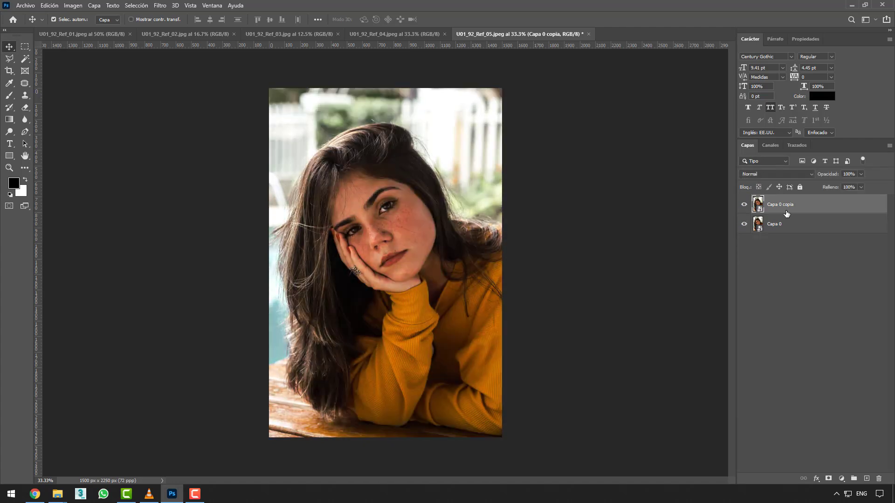
key("ctrl+z")
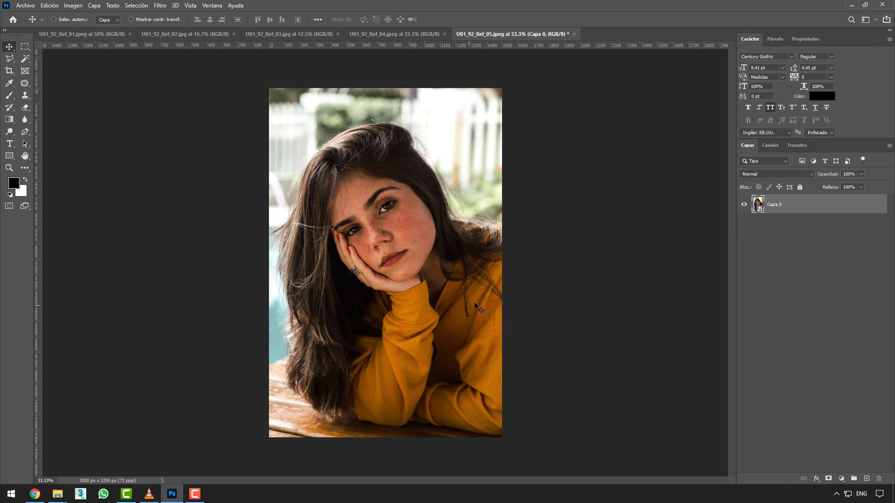
key("ctrl+z")
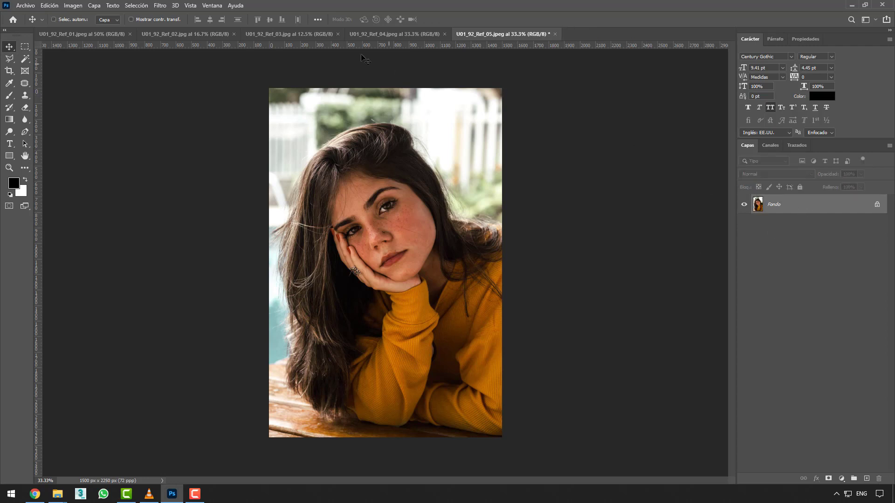
Step: Switch to the U01_92_Ref_01.jpeg document, duplicate the Fondo layer and hide the original
left_click(160, 5)
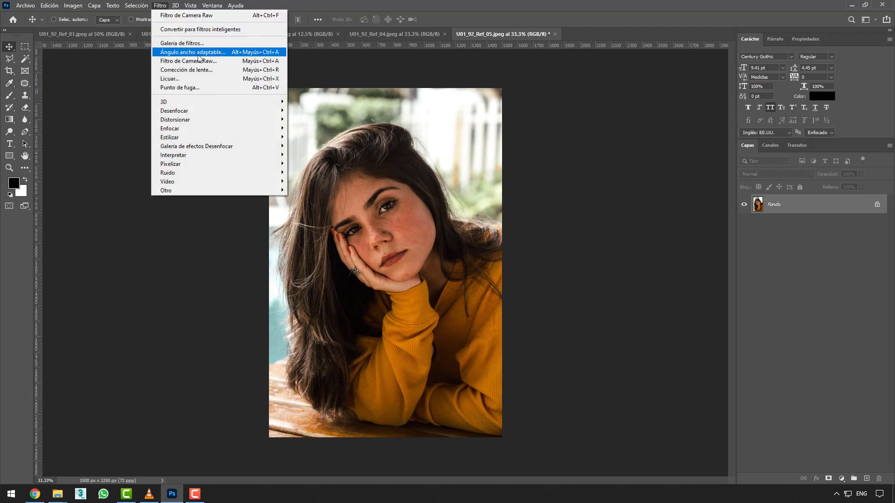
left_click(113, 83)
left_click(92, 38)
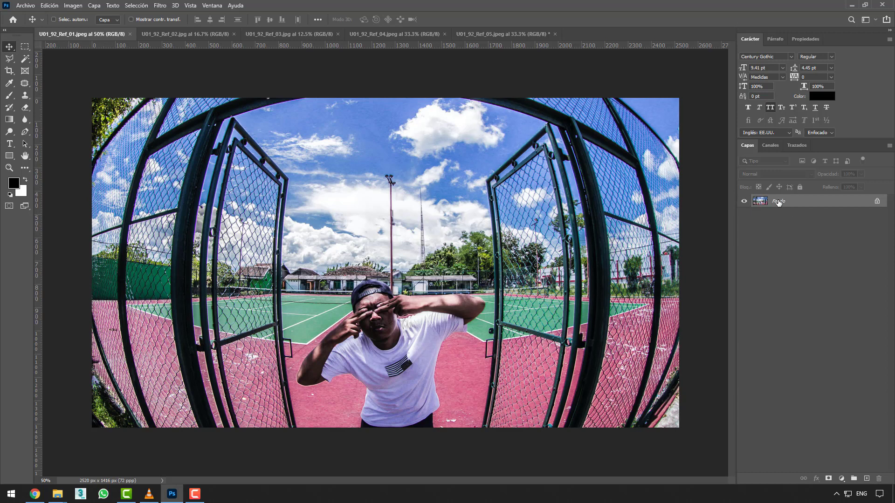
key("ctrl+j")
left_click(744, 214)
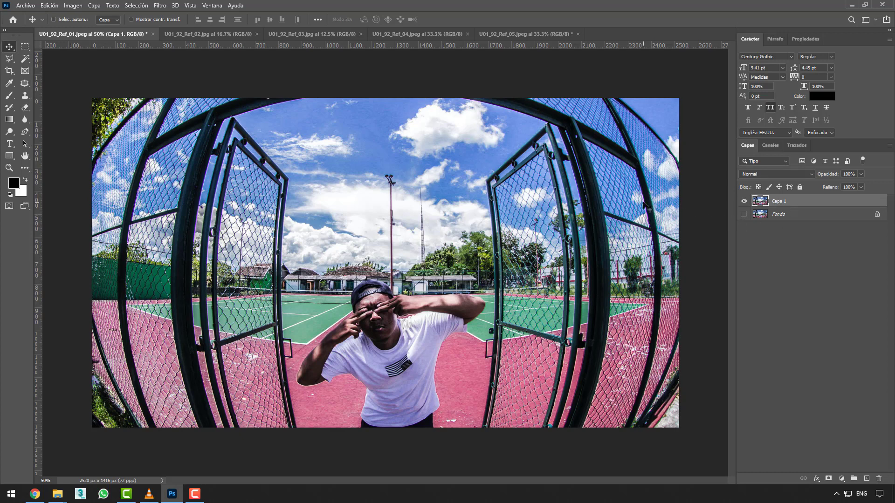
Step: Convert the duplicated layer Capa 1 for smart filters
right_click(780, 204)
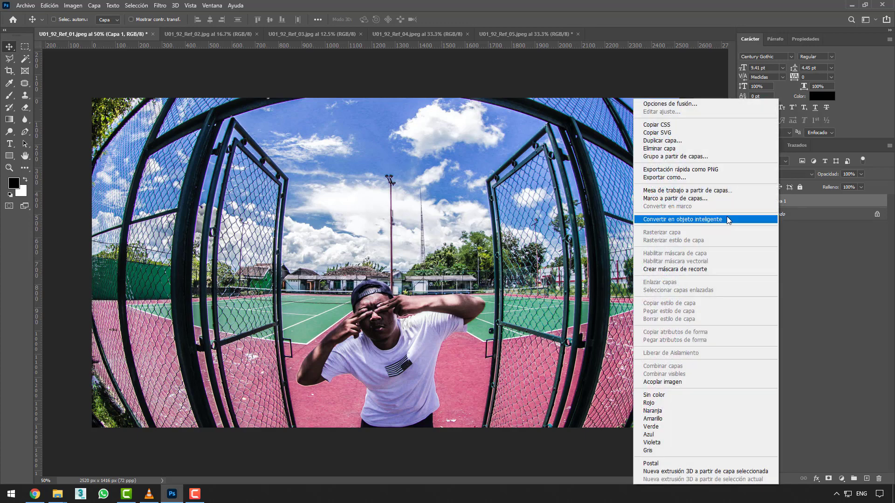
left_click(161, 6)
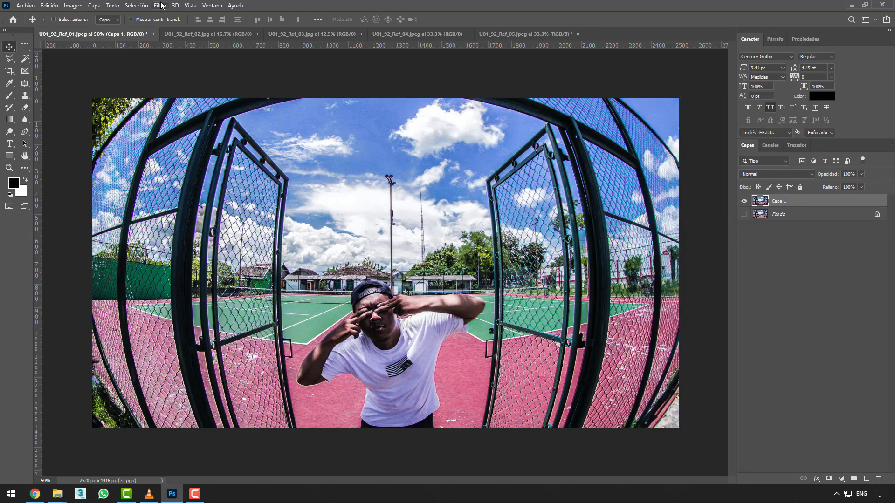
left_click(161, 6)
left_click(170, 29)
Step: Start the Adaptive Wide Angle filter on Capa 1 and add a constraint along the left gate's hinge-side post
left_click(161, 5)
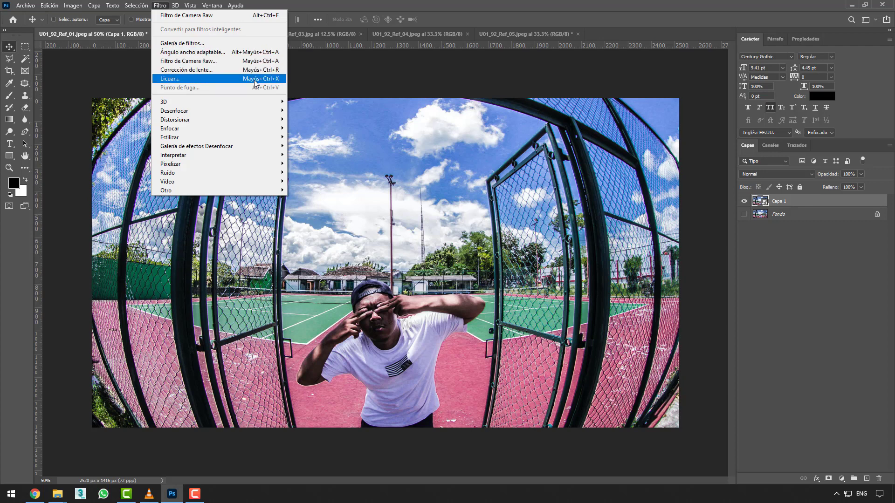
left_click(238, 52)
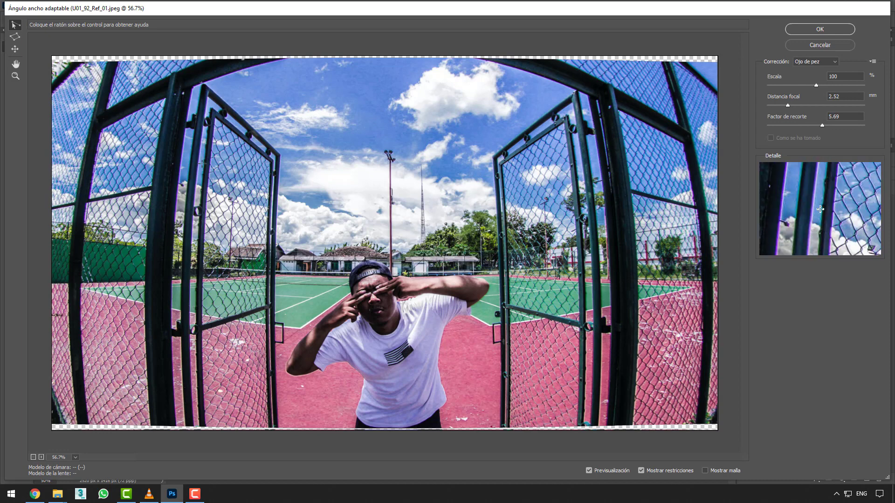
left_click(202, 84)
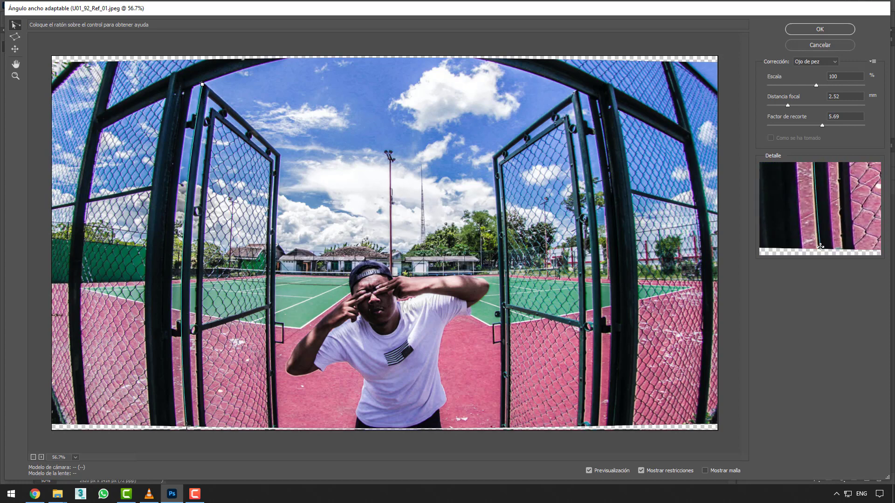
left_click(186, 425)
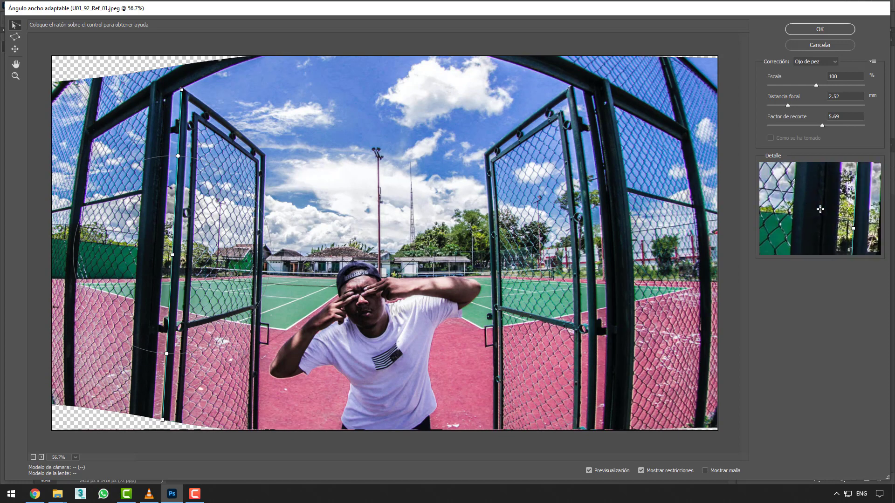
Step: Try different curvatures for the left gate post's constraint, bending it outward and inward before fitting it back to the post
left_click_drag(170, 255, 154, 254)
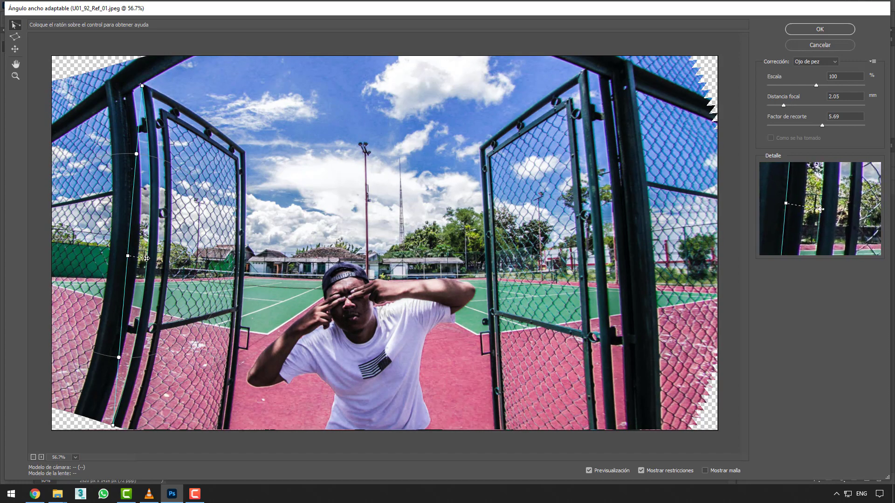
left_click_drag(143, 257, 188, 207)
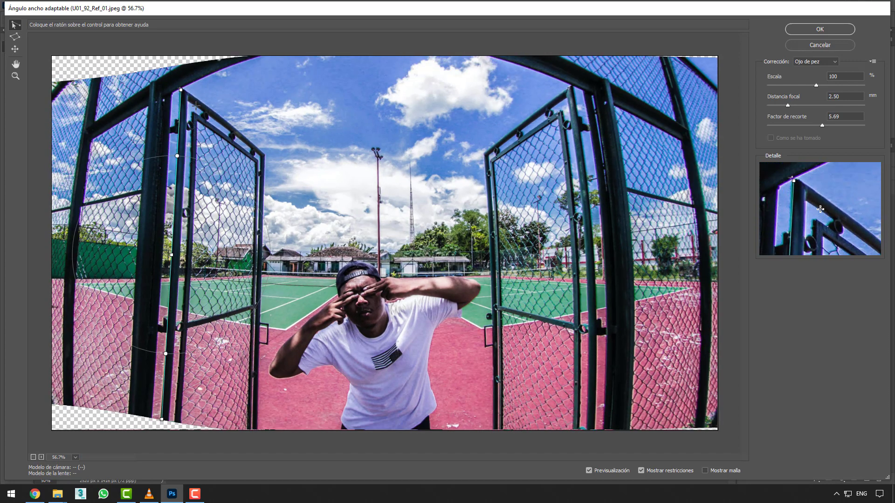
left_click_drag(178, 255, 189, 256)
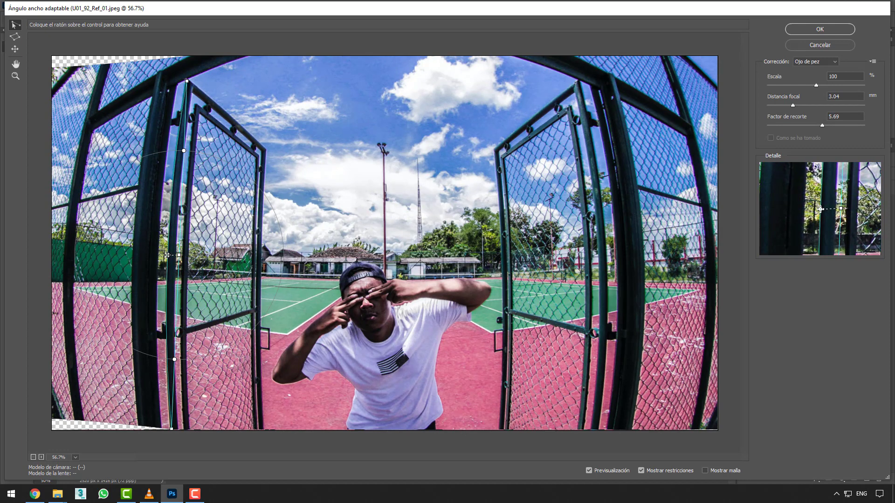
left_click_drag(186, 82, 183, 88)
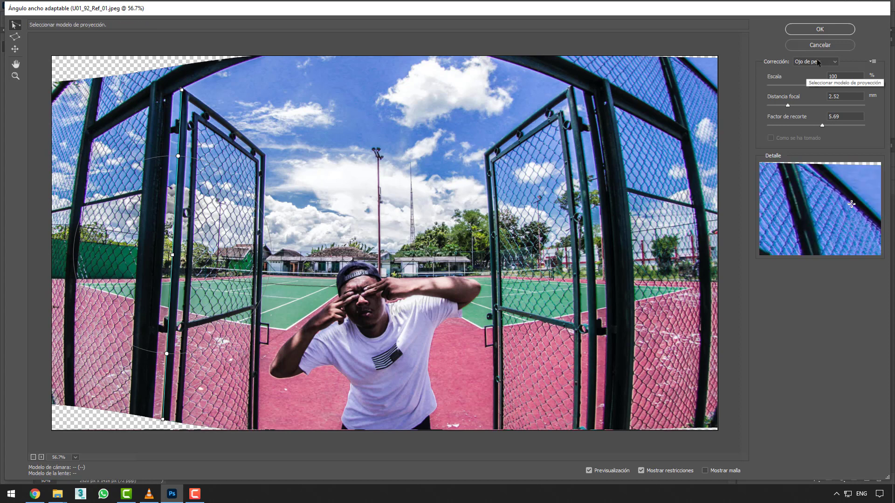
Step: Check the available correction models, keep Ojo de pez and set the image scale to 94%
left_click(818, 62)
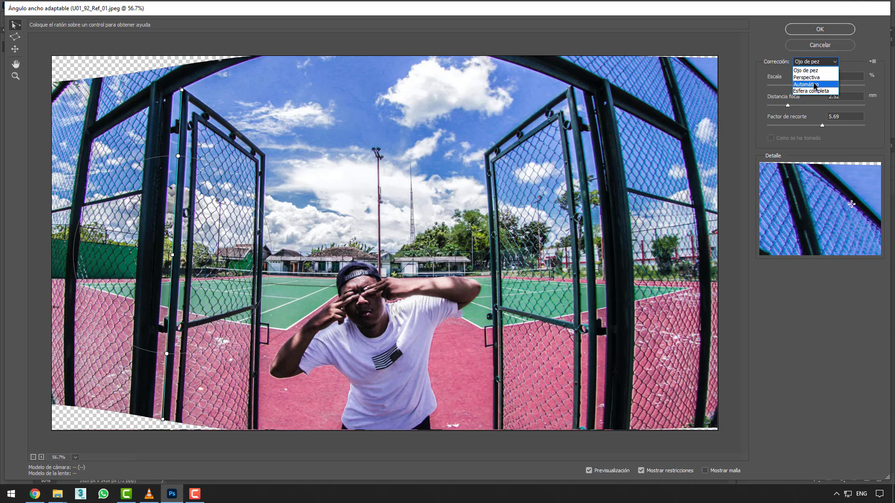
left_click(779, 81)
mouse_move(816, 88)
left_mouse_down()
mouse_move(788, 87)
mouse_move(819, 89)
mouse_move(809, 89)
left_mouse_up()
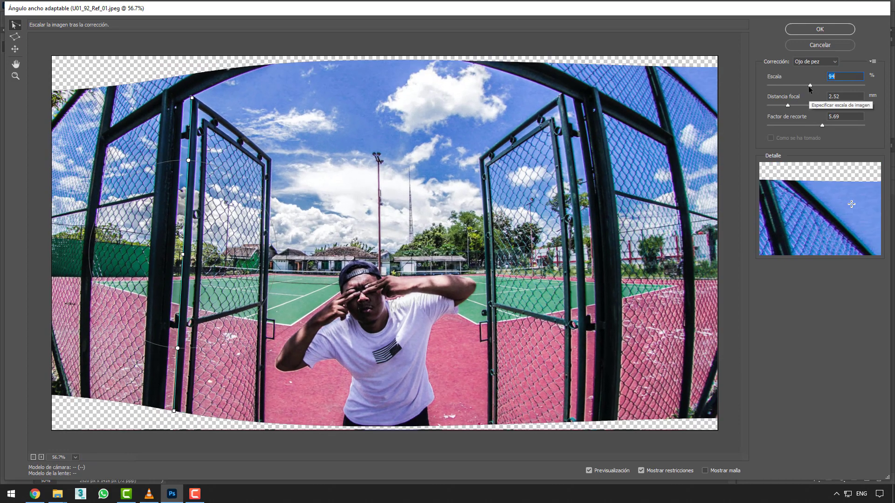
Step: Adjust the curvature of the left gate post's constraint to give a focal length of 2.50 mm
key("alt")
key("ctrl+z")
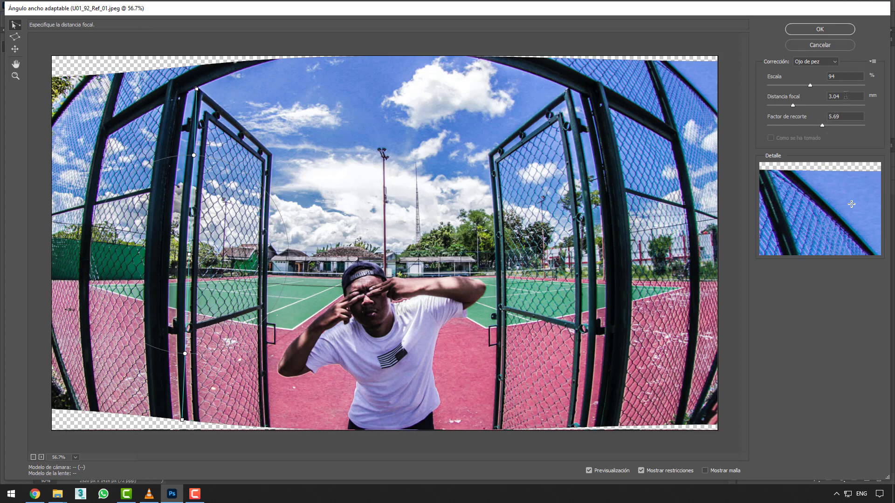
left_click(817, 102)
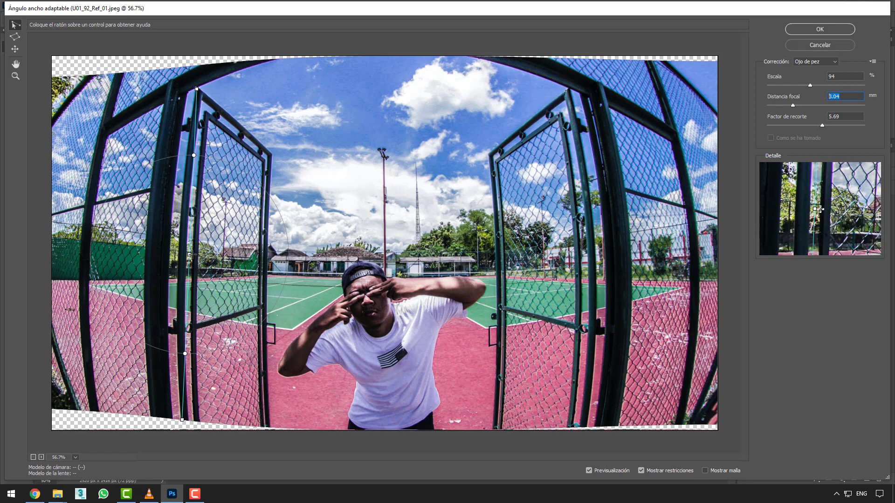
left_click_drag(189, 255, 179, 255)
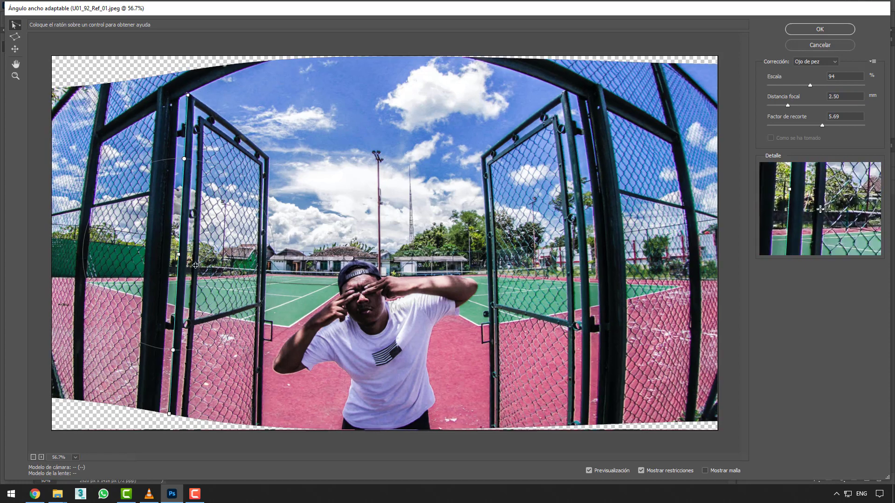
Step: Add straightening constraints along the right gate's hinge-side post and along the outer fence posts on both sides
left_click(566, 90)
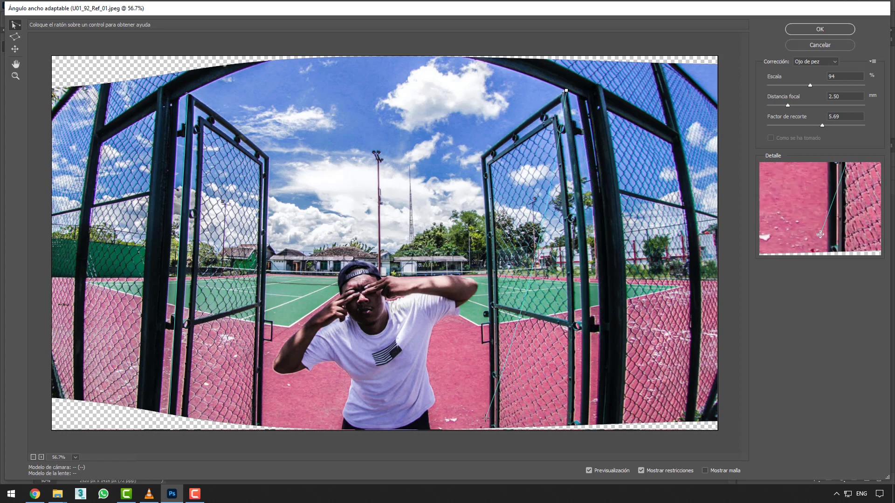
left_click(588, 425)
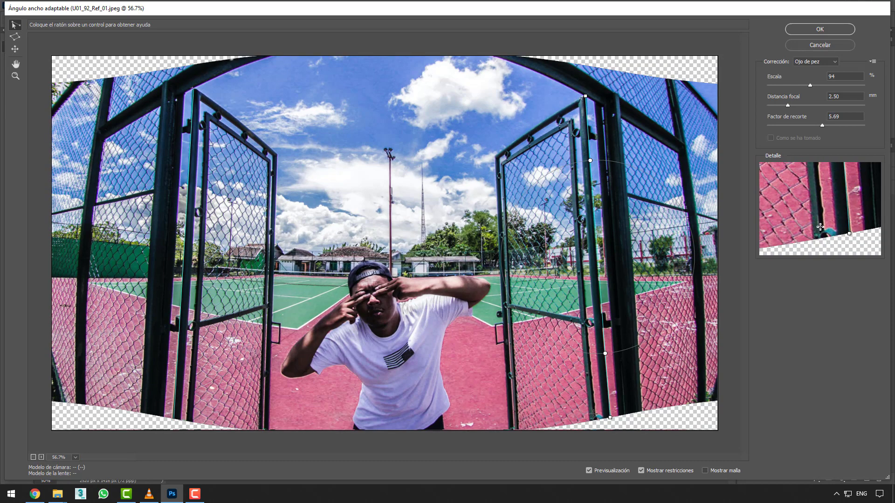
left_click(685, 145)
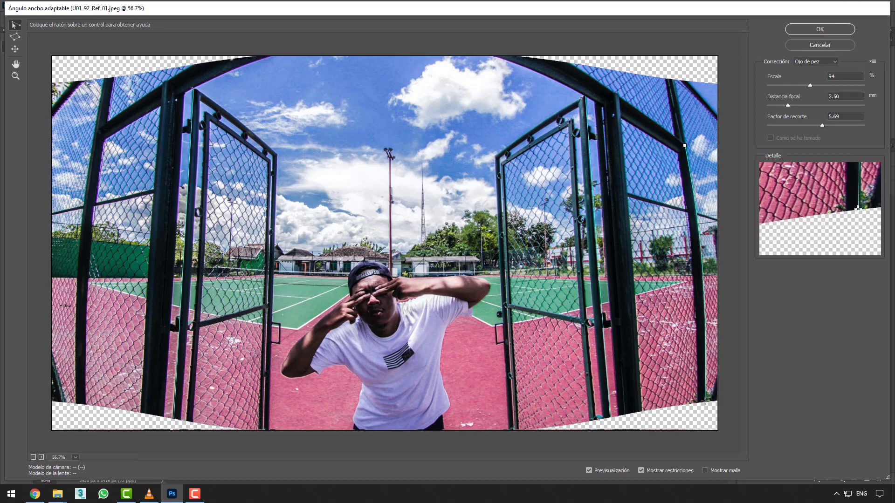
left_click(705, 400)
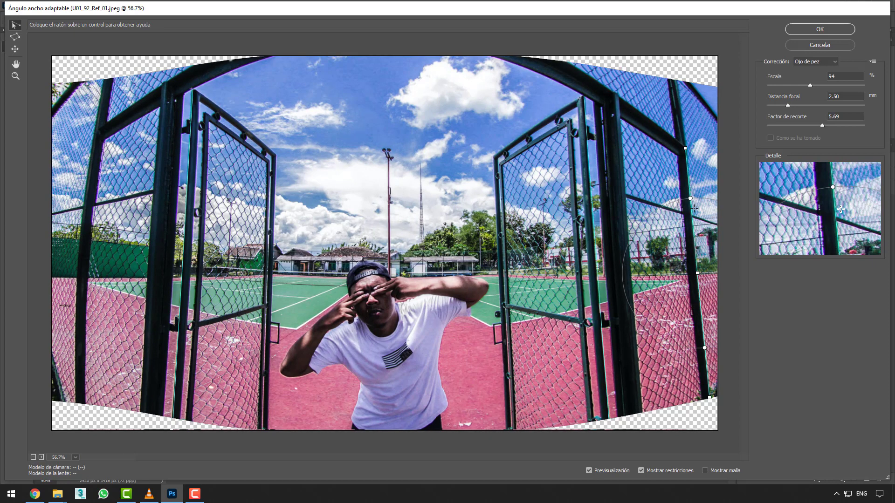
left_click(95, 132)
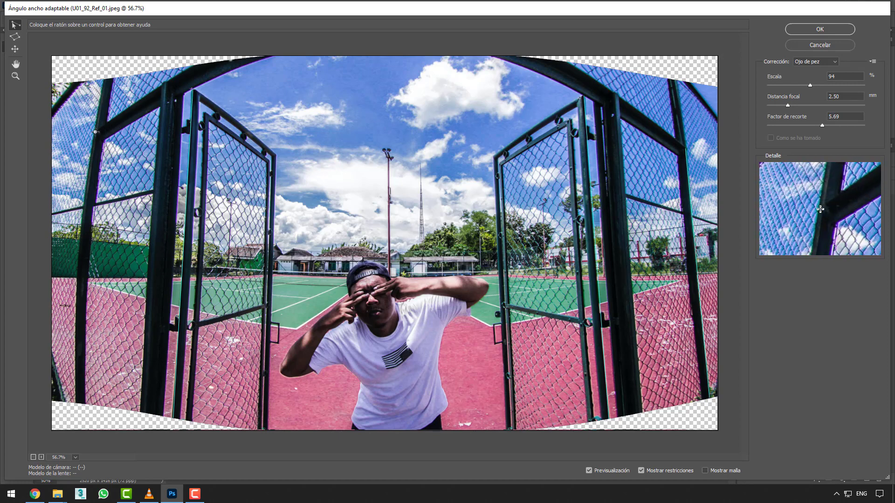
left_click(75, 402)
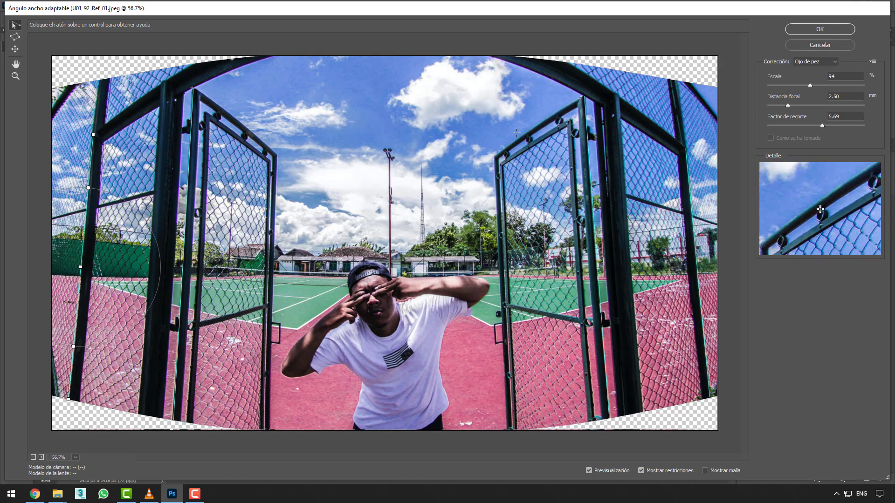
Step: Add constraints along the sloping upper edges of the right and left gates
left_click(494, 157)
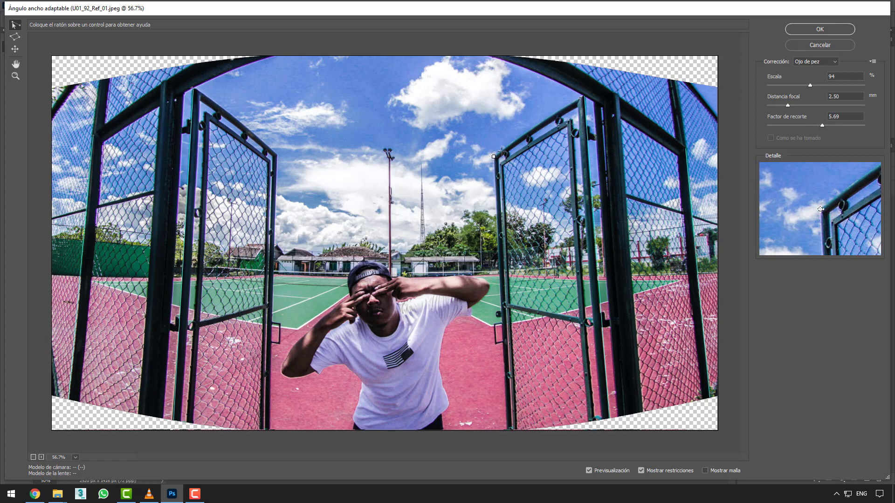
left_click(580, 98)
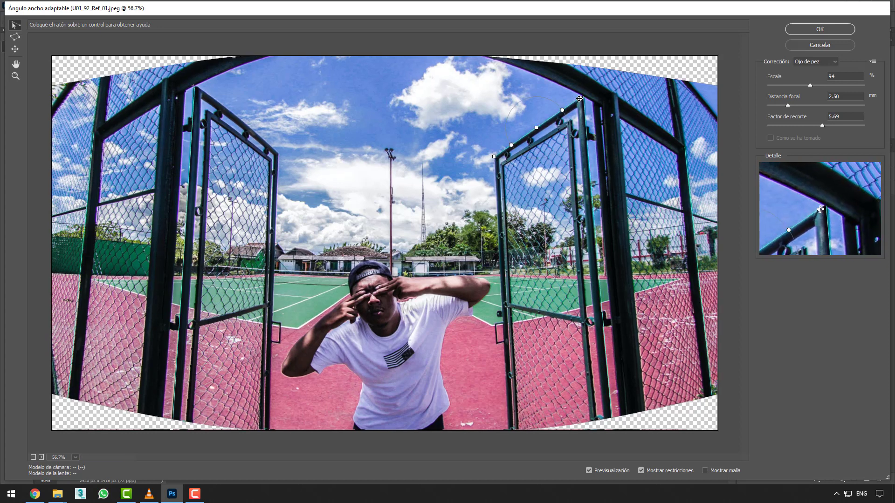
left_click(199, 87)
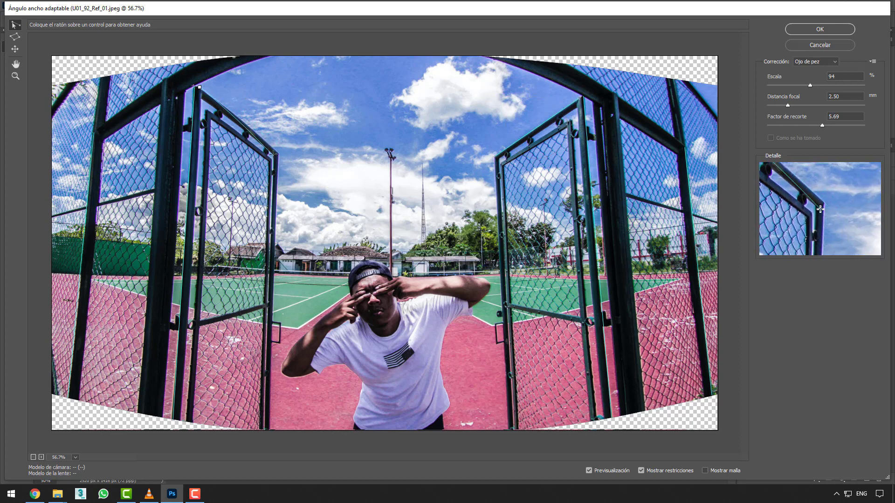
left_click(279, 154)
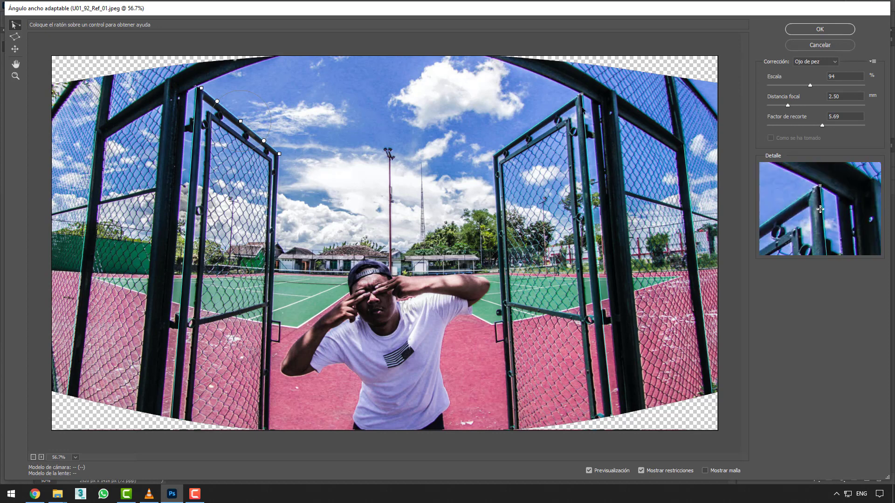
Step: Add constraints along the curved overhead beams above the right and left fence sections
left_click(498, 60)
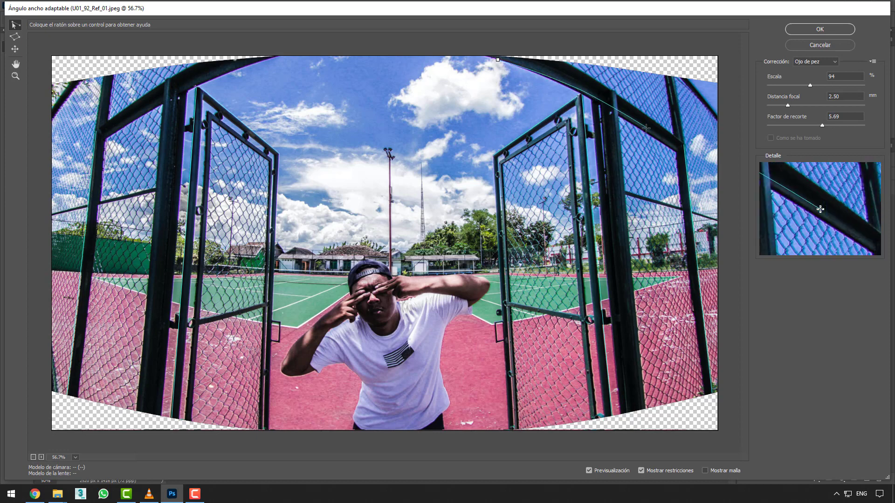
left_click(675, 151)
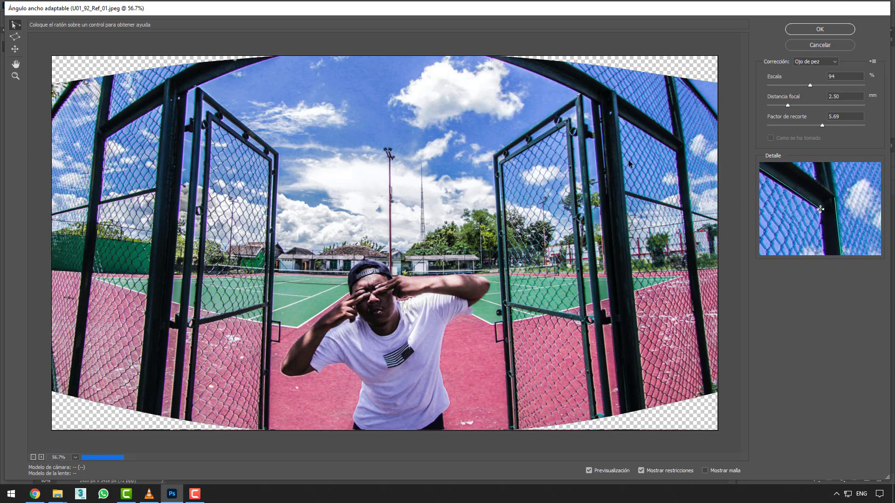
left_click(106, 135)
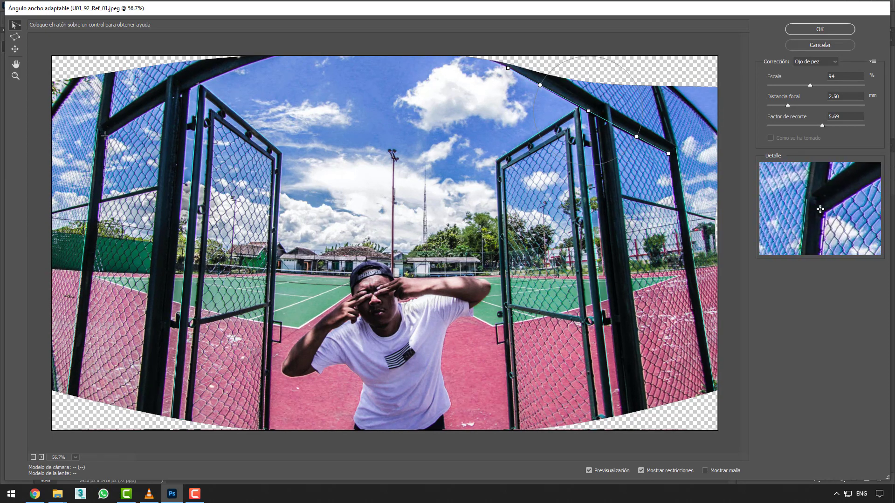
left_click(257, 60)
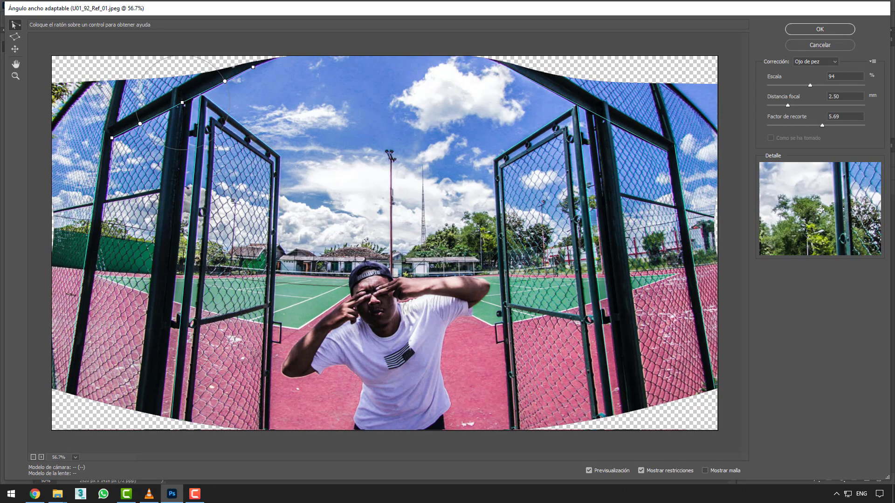
Step: Try a focal length of 4.19 mm, and set it back to 2.50 mm
scroll(474, 233, "down", 1)
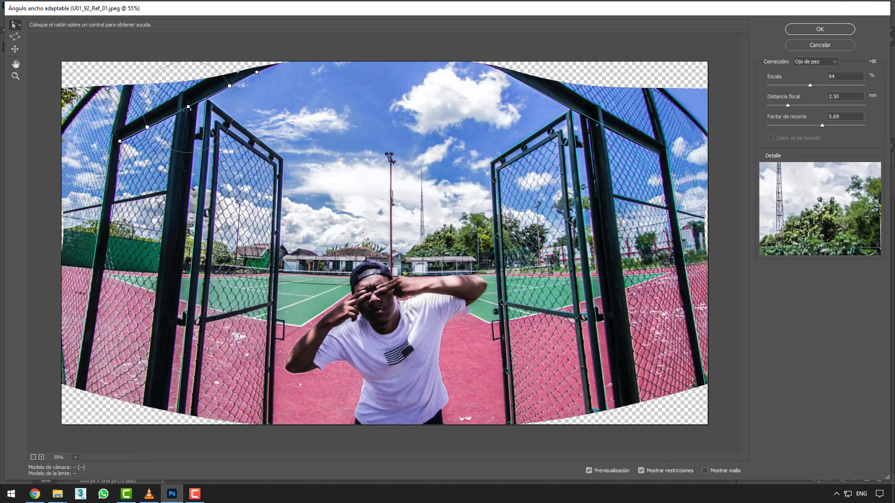
left_click(789, 107)
left_click_drag(791, 107, 806, 108)
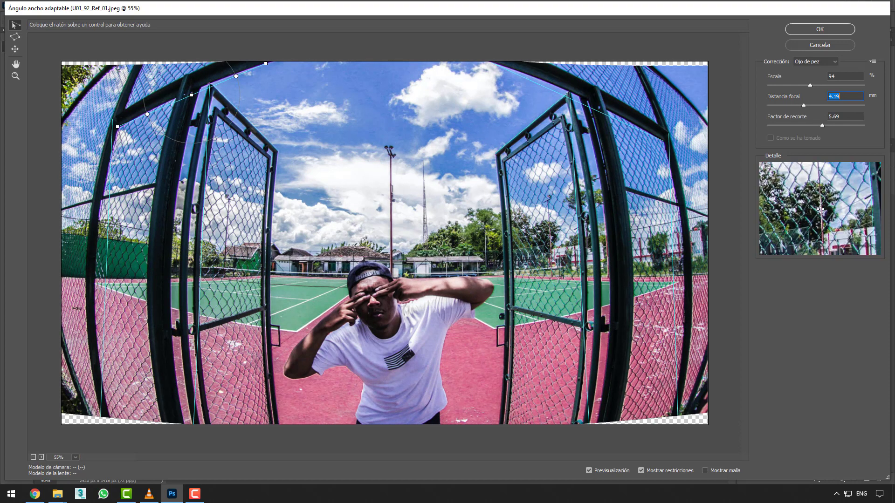
key("alt")
type("2.50")
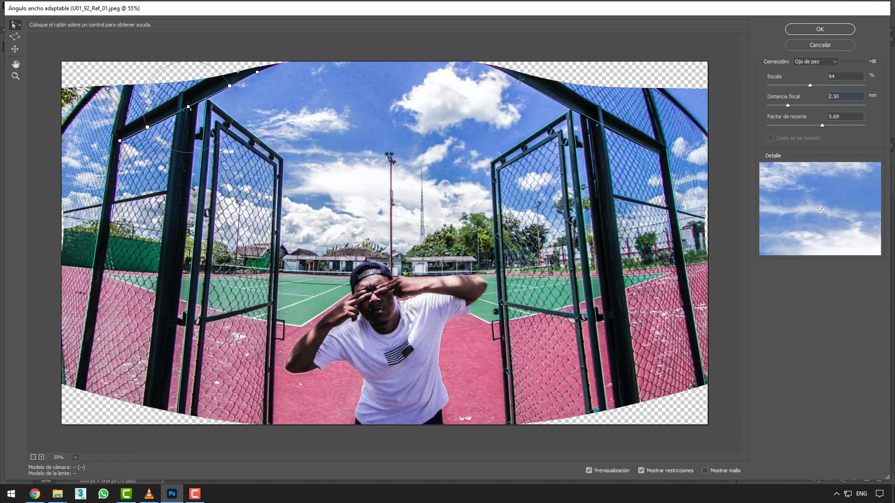
Step: Apply the Adaptive Wide Angle correction, and toggle the visibility of Capa 1 over the visible Fondo layer to compare before and after
left_click(823, 30)
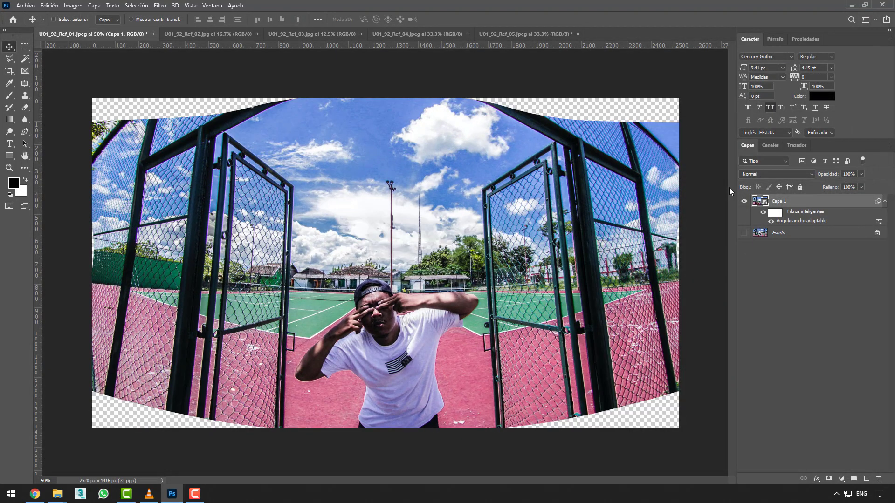
left_click(744, 201)
left_click(744, 233)
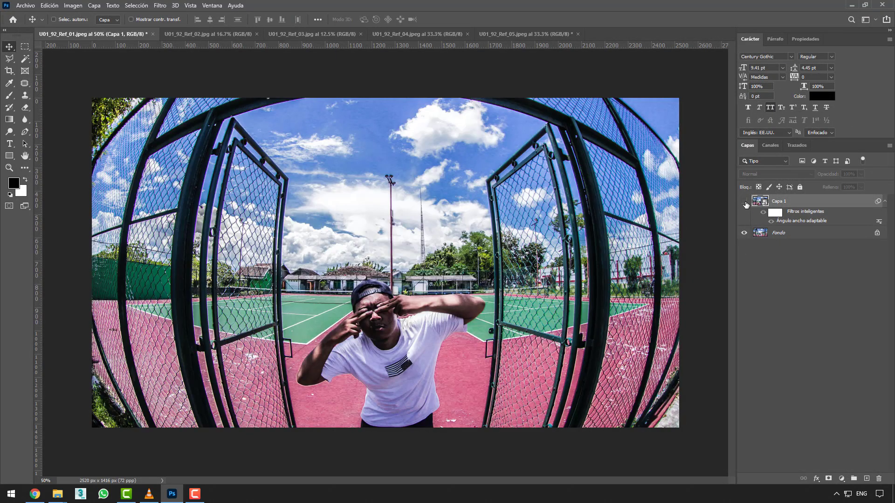
left_click(744, 202)
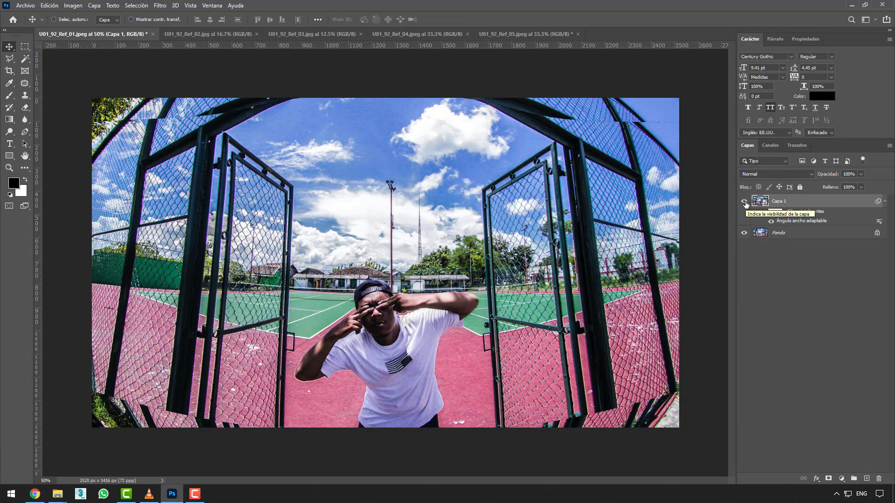
left_click(744, 203)
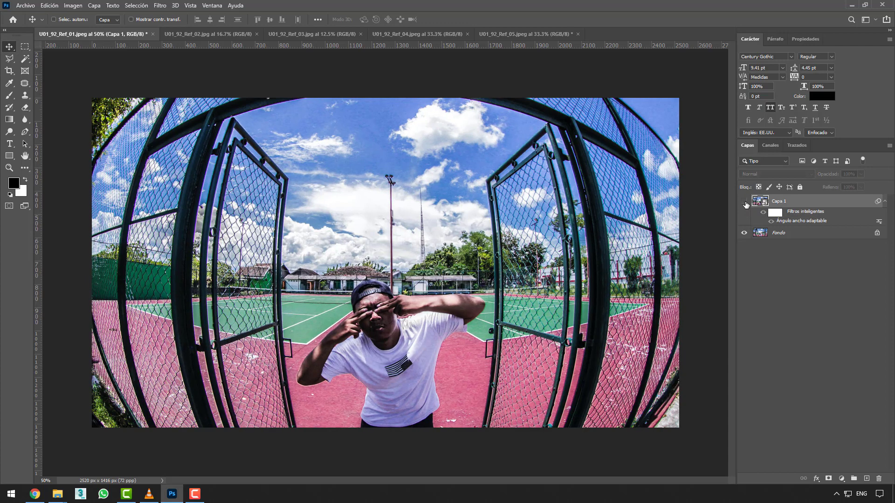
left_click(744, 202)
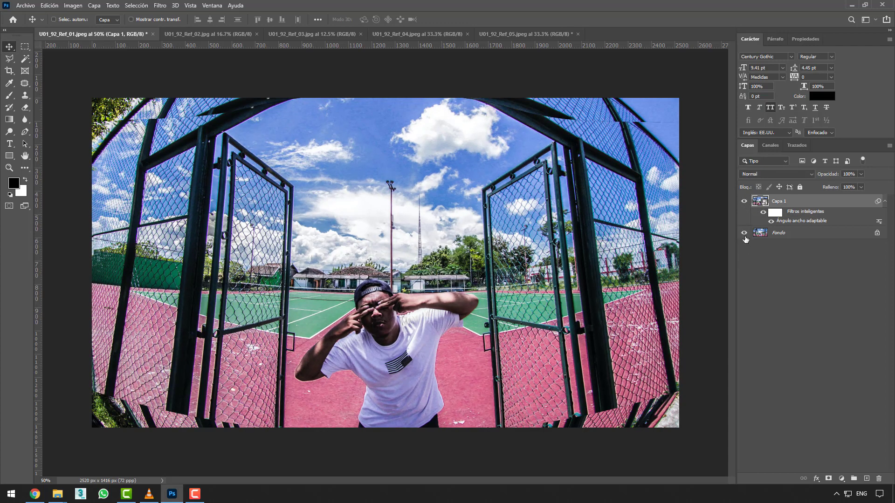
Step: Hide the Fondo and Capa 1 layers, briefly showing each one on its own for comparison
left_click(745, 233)
left_click(744, 201)
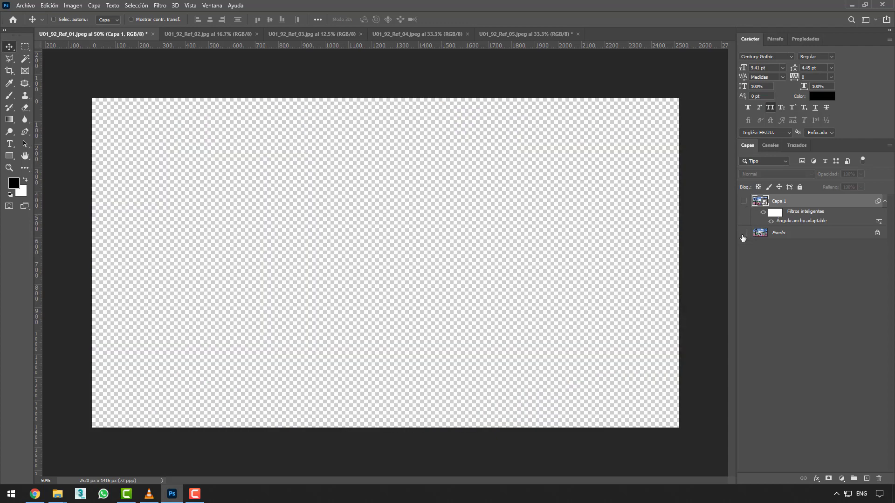
left_click(744, 233)
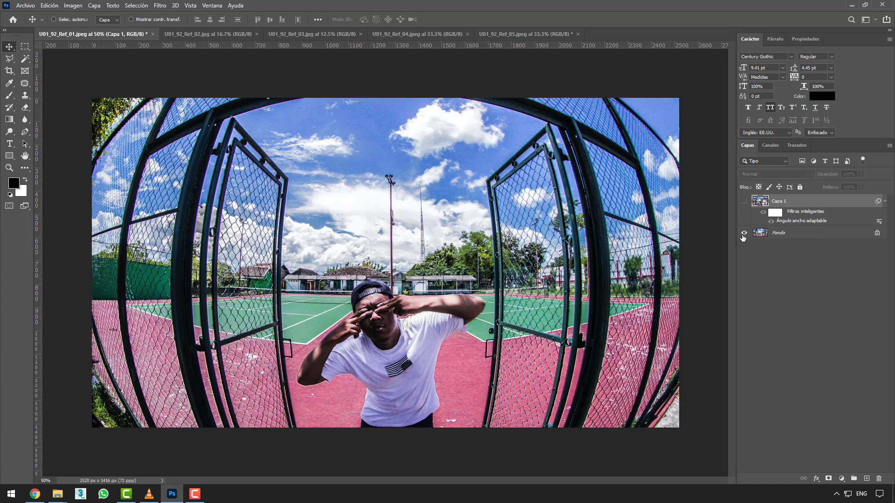
left_click(744, 235)
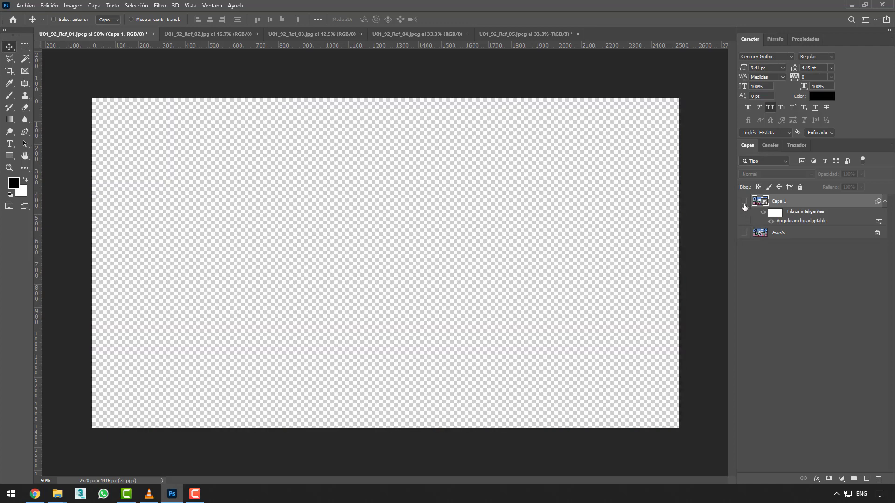
left_click(745, 203)
left_click(744, 202)
Step: Duplicate the Fondo layer and make only the duplicate visible
left_click(784, 234)
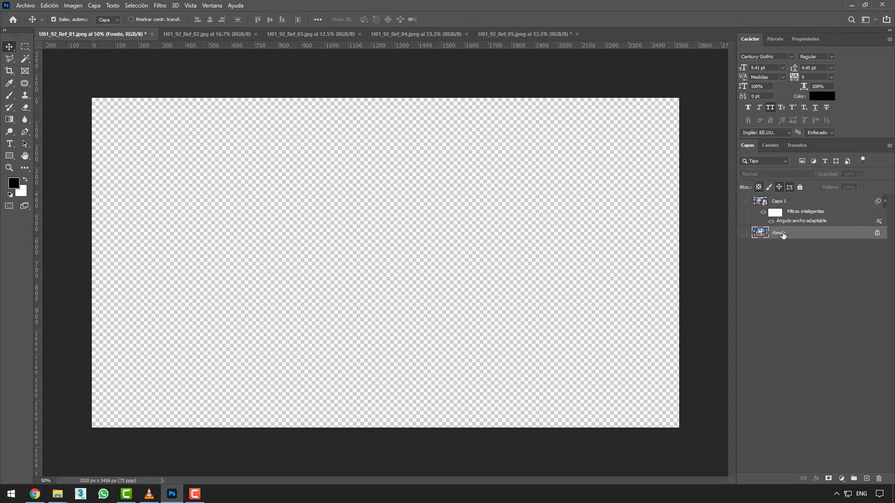
key("ctrl+j")
left_click(744, 233)
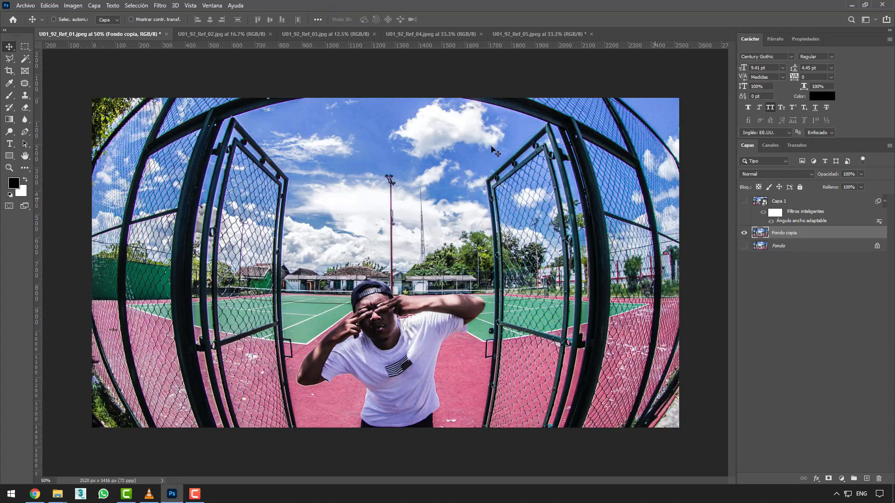
Step: Try the Automático correction of the Adaptive Wide Angle filter on the duplicated layer, and cancel the filter
left_click(159, 6)
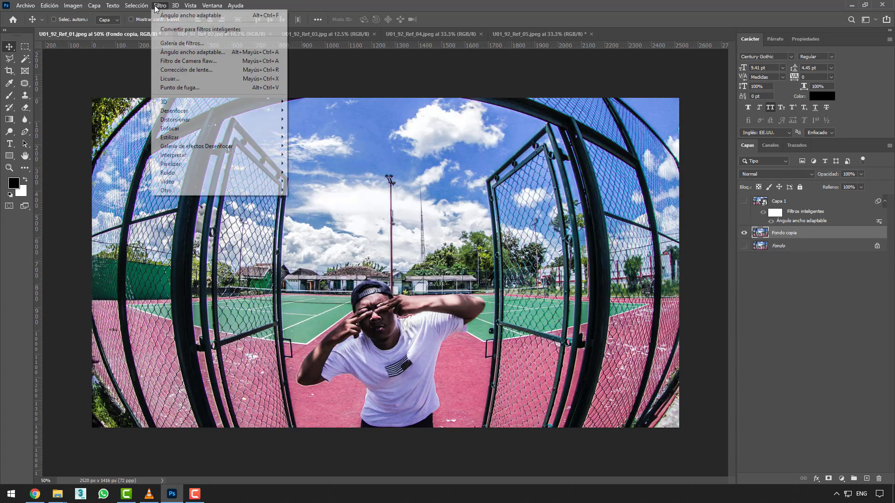
left_click(205, 54)
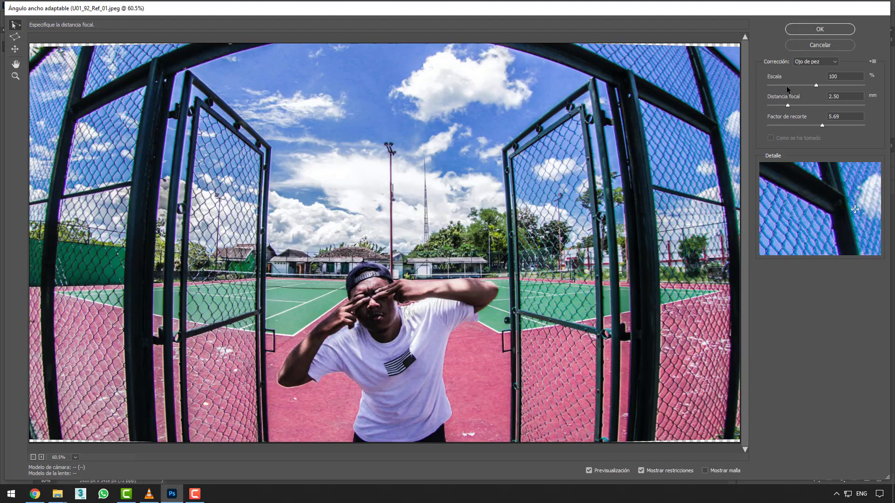
left_click(816, 61)
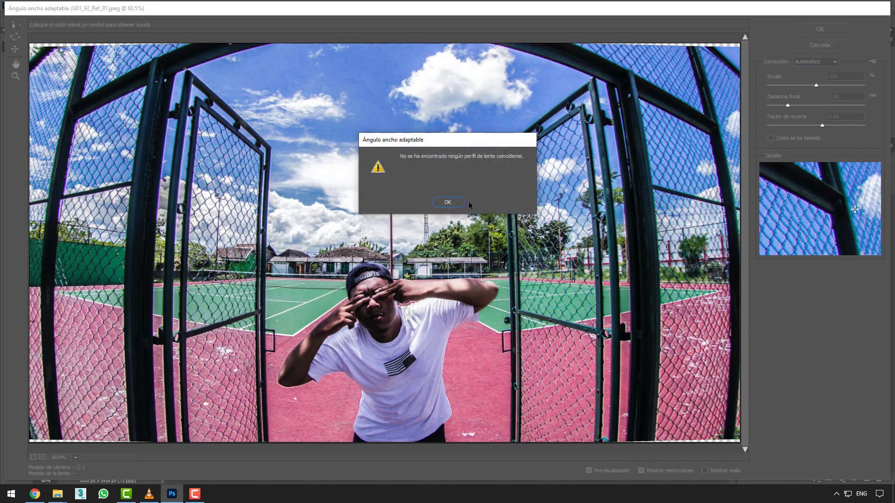
left_click(448, 203)
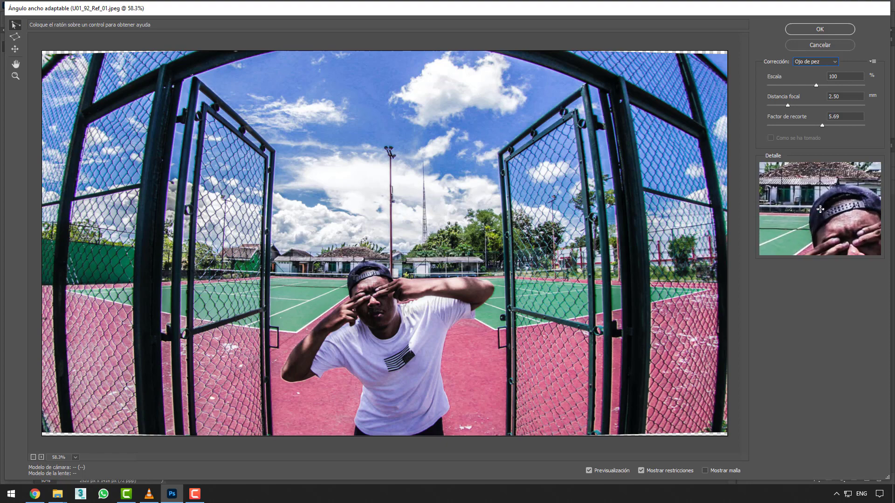
left_click(824, 44)
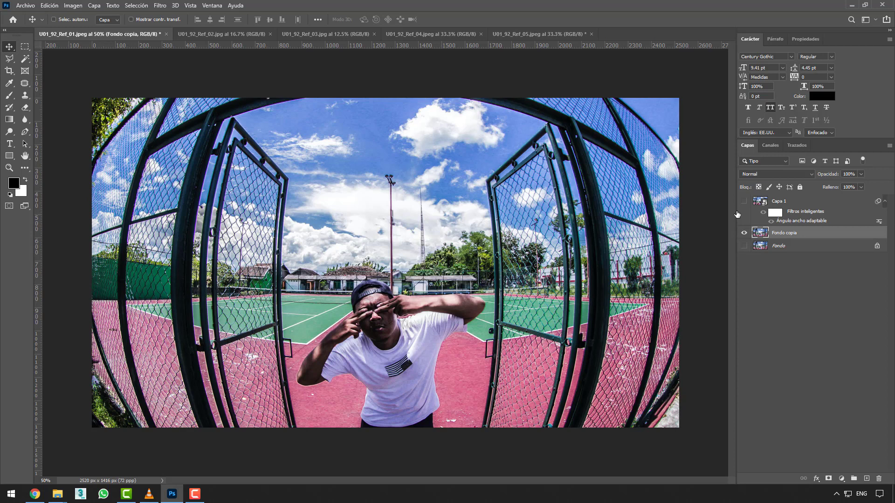
Step: Switch to the U01_92_Ref_05.jpeg portrait and open the Filter Gallery on it
left_click(243, 36)
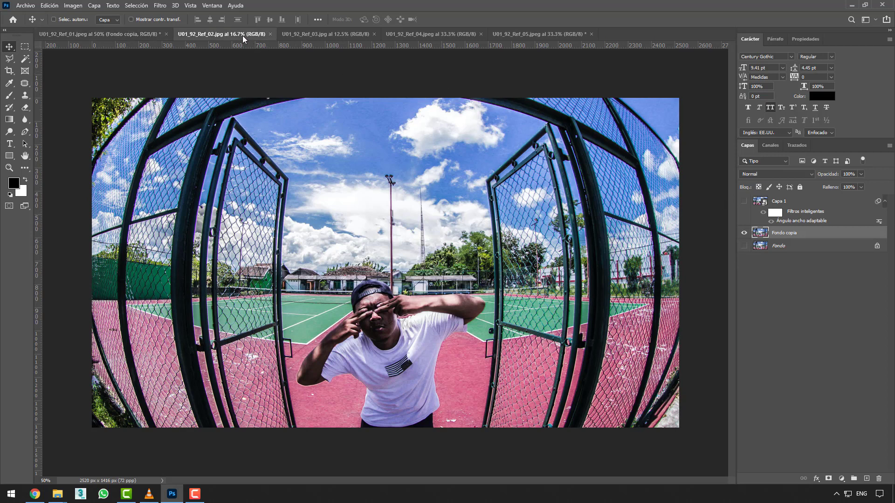
left_click(303, 34)
left_click(412, 34)
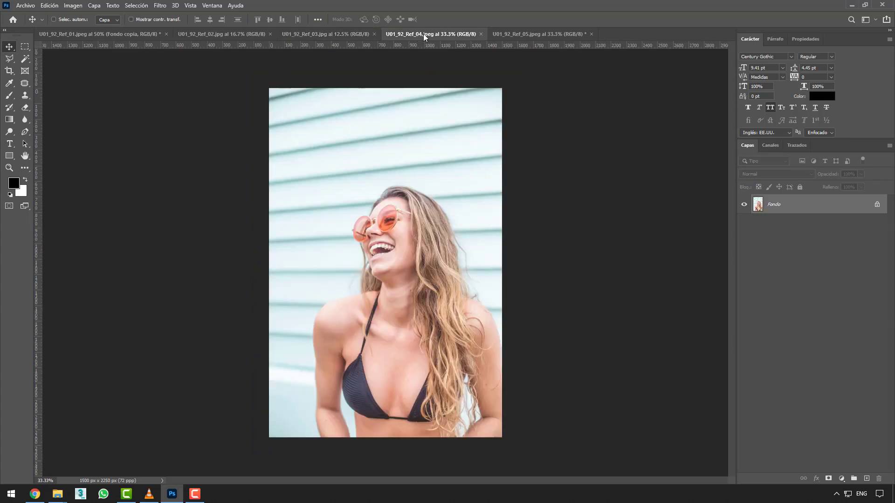
left_click(519, 35)
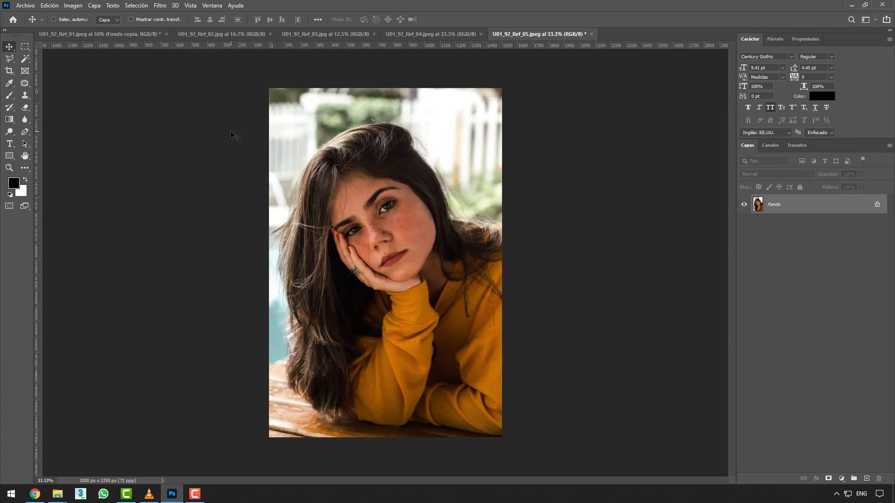
left_click(163, 6)
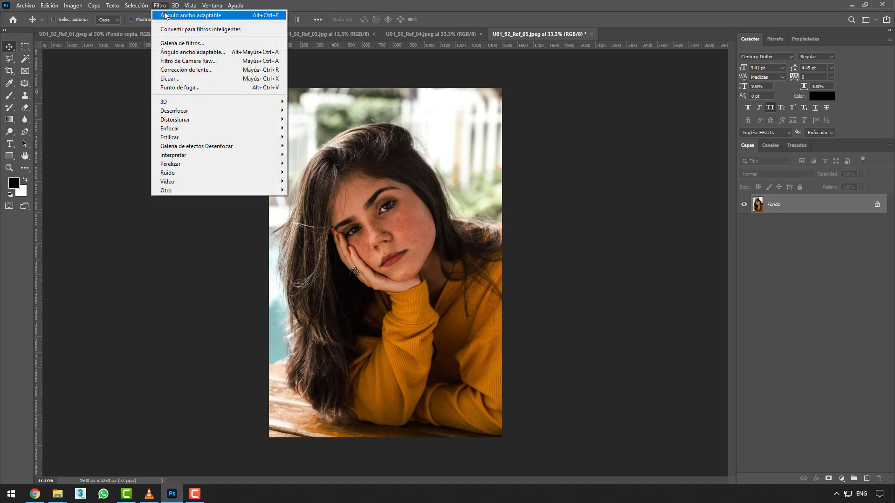
left_click(186, 43)
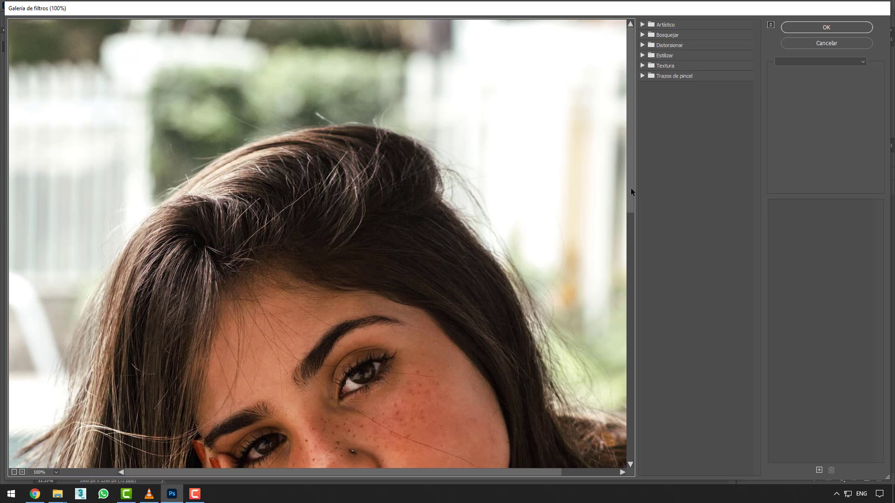
Step: Fit more of the portrait in the preview at 66.7% and choose the Bordes añadidos effect from the Artístico category
left_click_drag(631, 189, 629, 278)
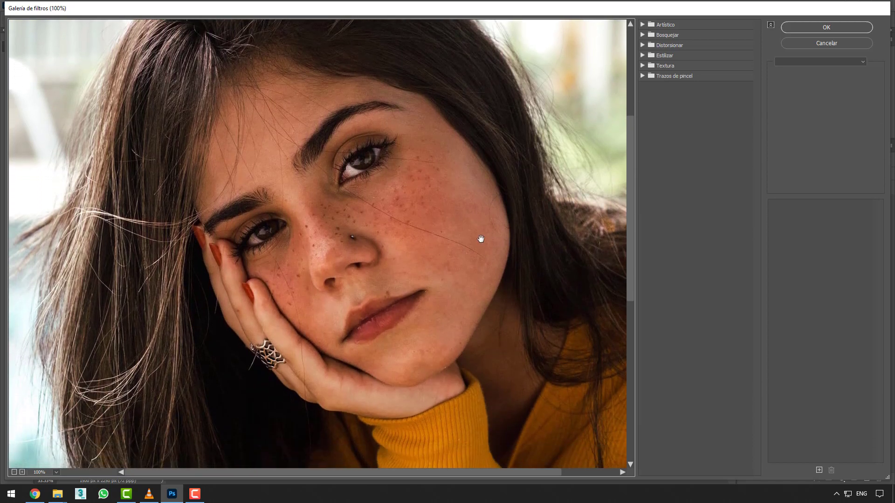
scroll(481, 239, "down", 4)
scroll(481, 239, "down", 3)
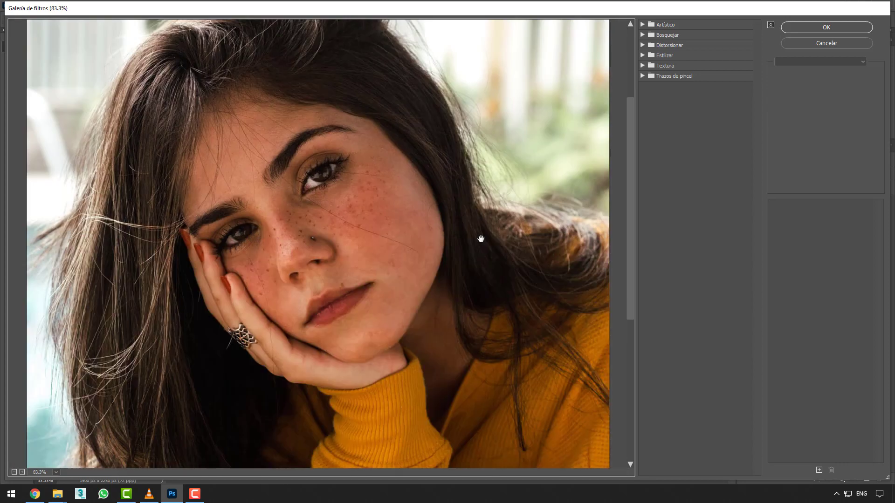
scroll(481, 240, "down", 1)
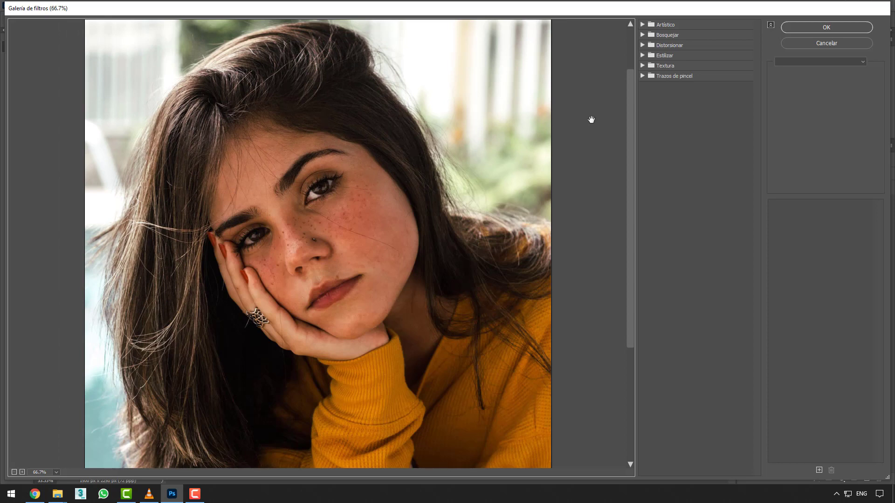
left_click(644, 24)
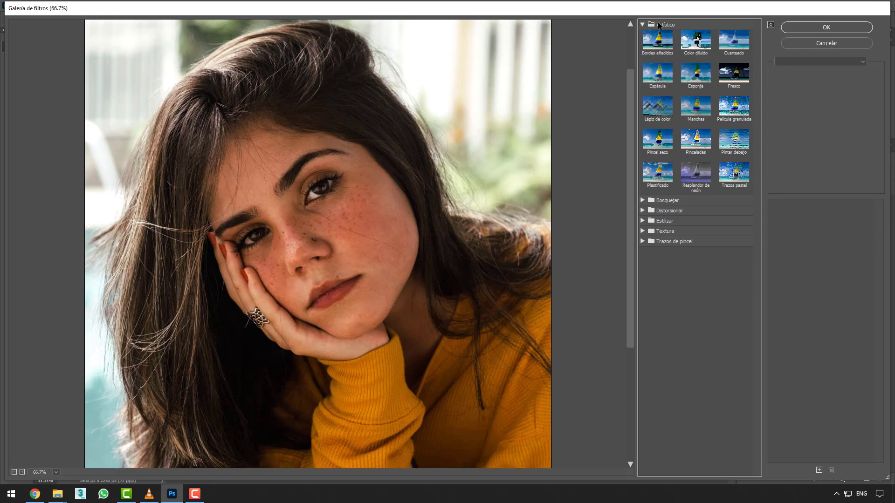
left_click(663, 46)
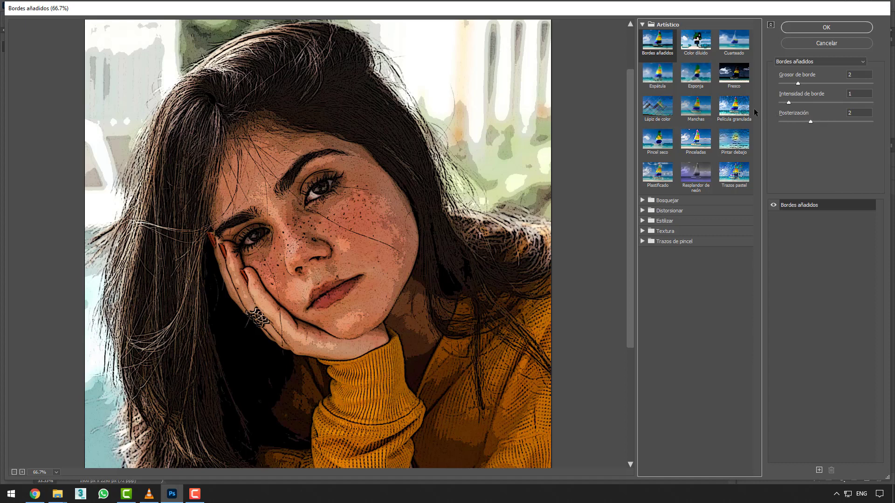
Step: Preview other Artístico effects, including Lápiz de color and Trazos pastel, and return to Bordes añadidos
left_click(733, 108)
left_click(657, 106)
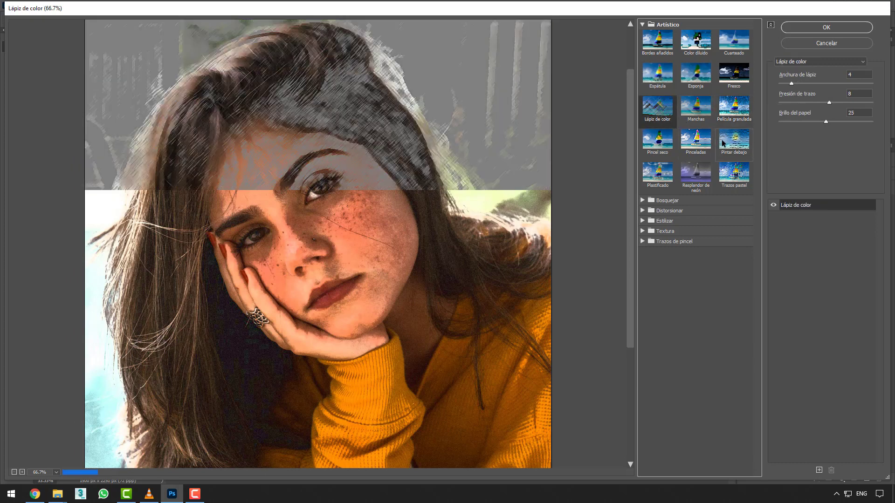
left_click(734, 139)
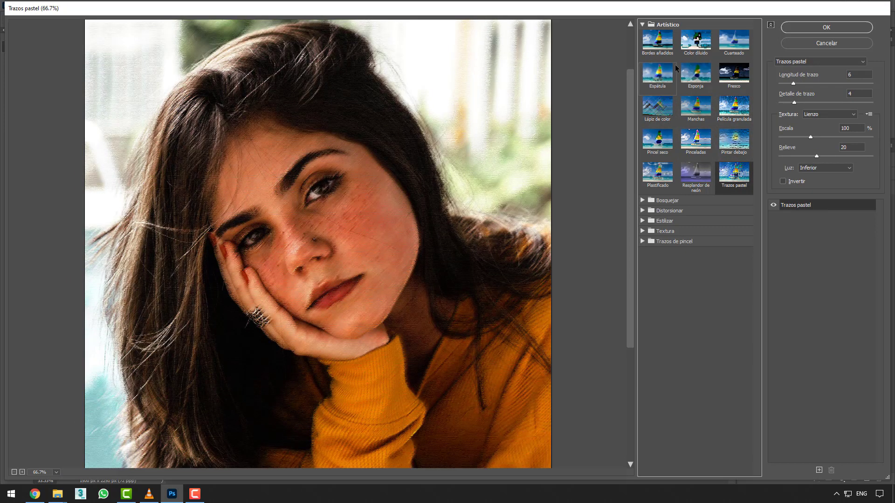
left_click(664, 48)
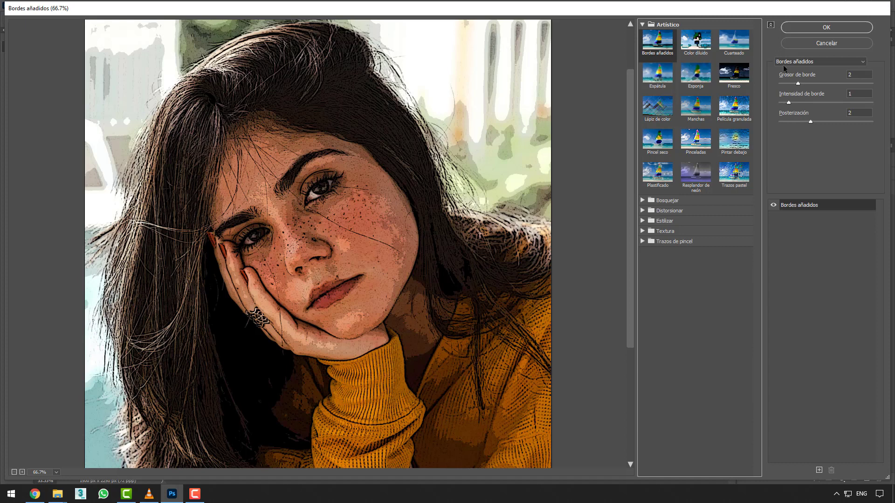
Step: Try edge thicknesses of 6 and 9 for Bordes añadidos, and settle on thickness 0, edge intensity 2 and posterization 3
left_click_drag(798, 85, 833, 85)
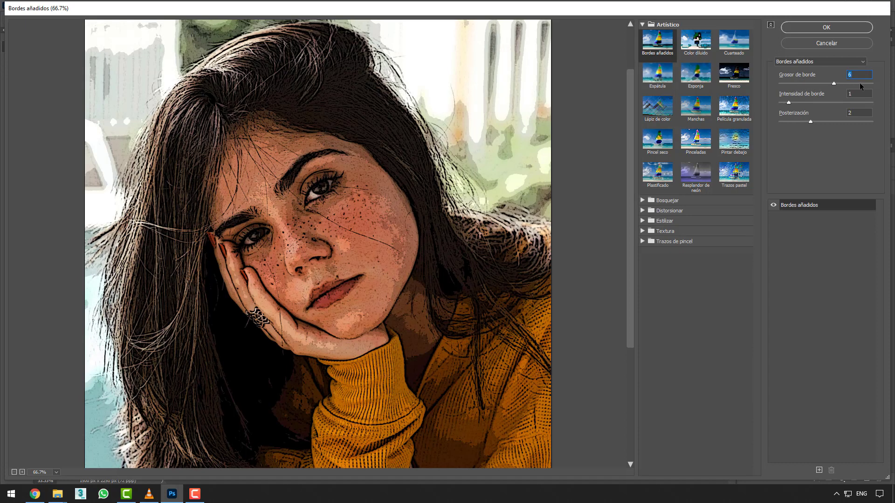
left_click_drag(846, 84, 861, 83)
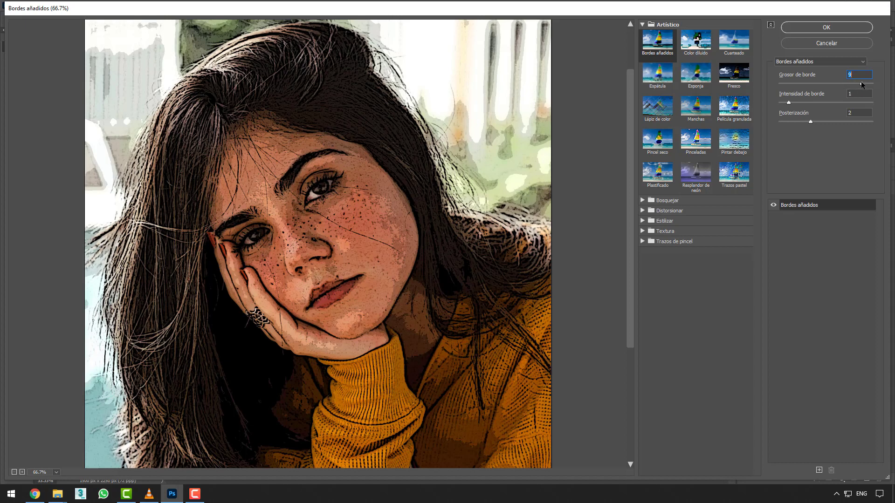
left_click(782, 83)
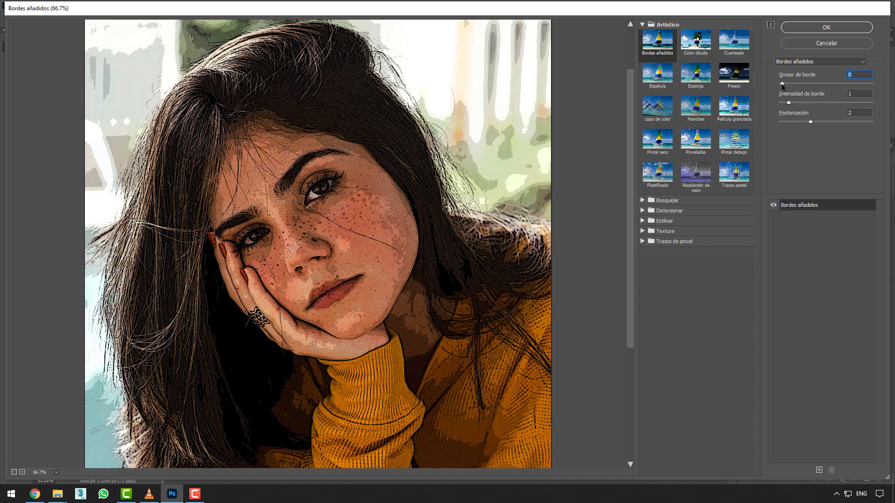
mouse_move(787, 102)
left_mouse_down()
mouse_move(866, 101)
mouse_move(783, 100)
left_mouse_up()
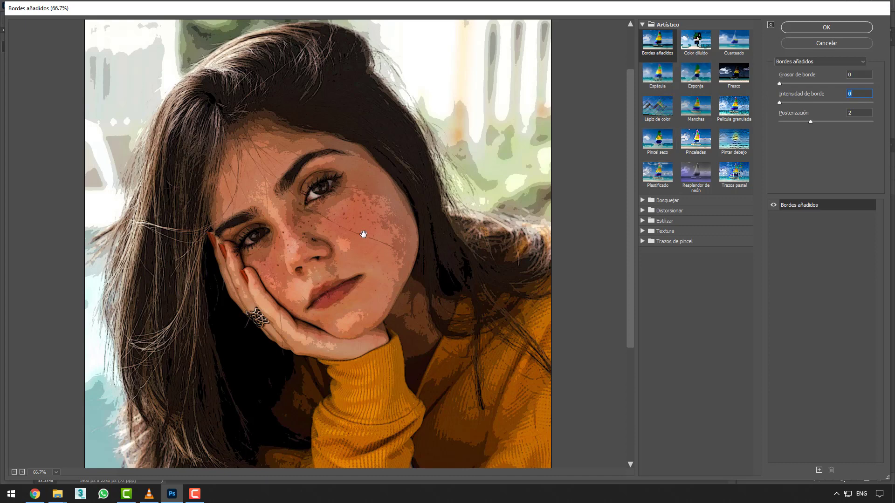
left_click_drag(780, 99, 816, 129)
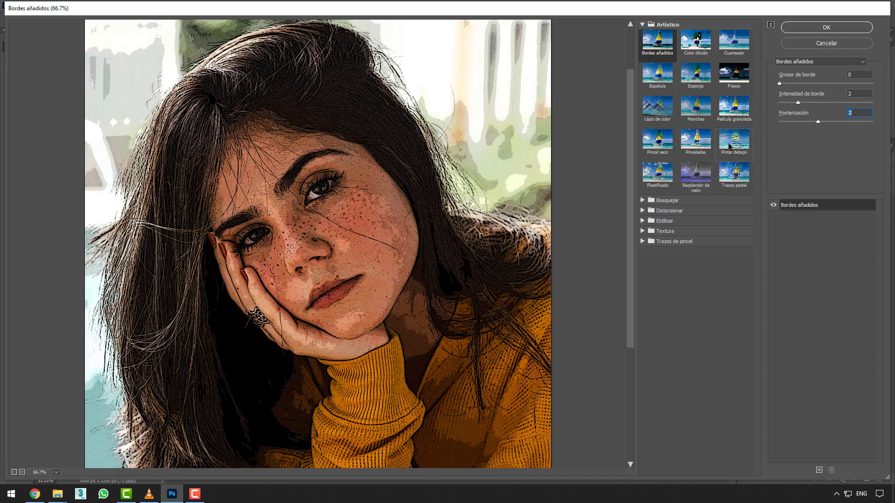
mouse_move(819, 122)
left_mouse_down()
mouse_move(805, 124)
mouse_move(820, 124)
left_mouse_up()
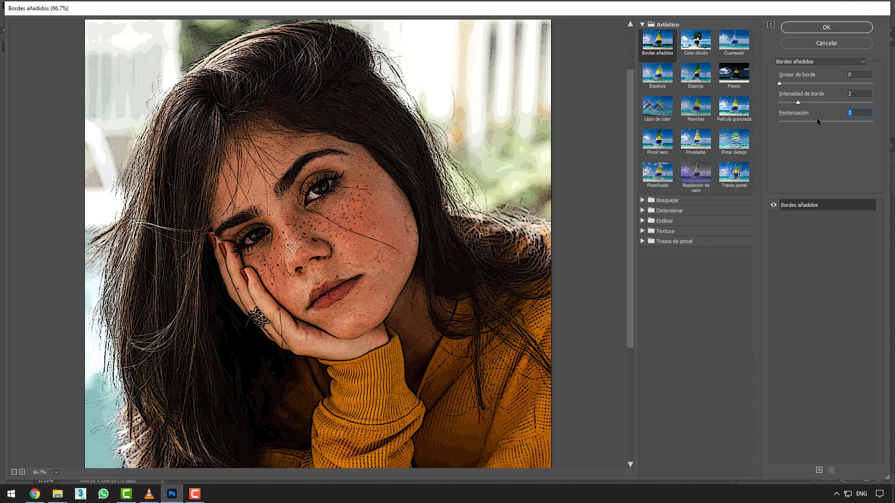
Step: Replace the gallery effect with Color diluido from the Artístico category
left_click(697, 42)
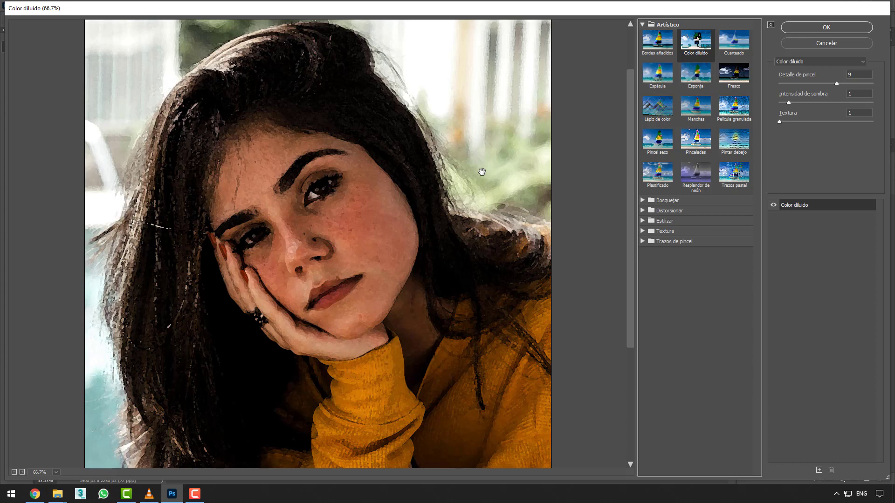
Step: Preview the Cuarteado effect, and try the Espátula effect with stroke sizes of 11 and 7
left_click(731, 46)
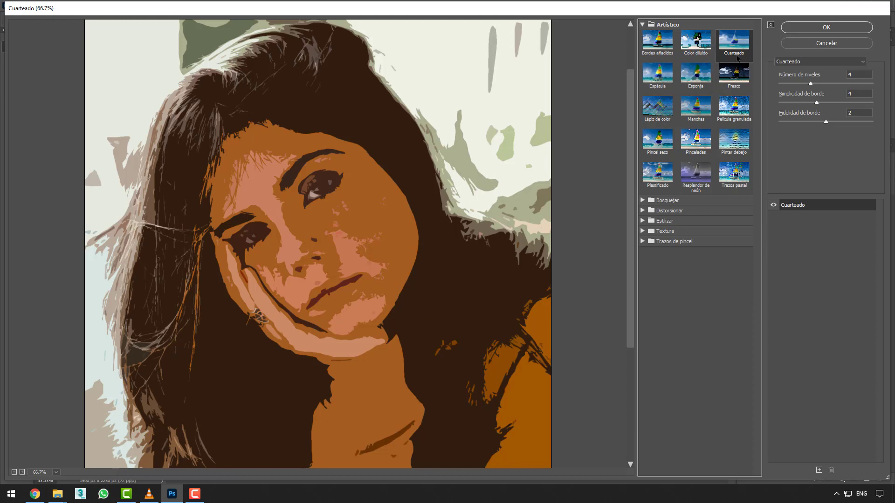
left_click(651, 77)
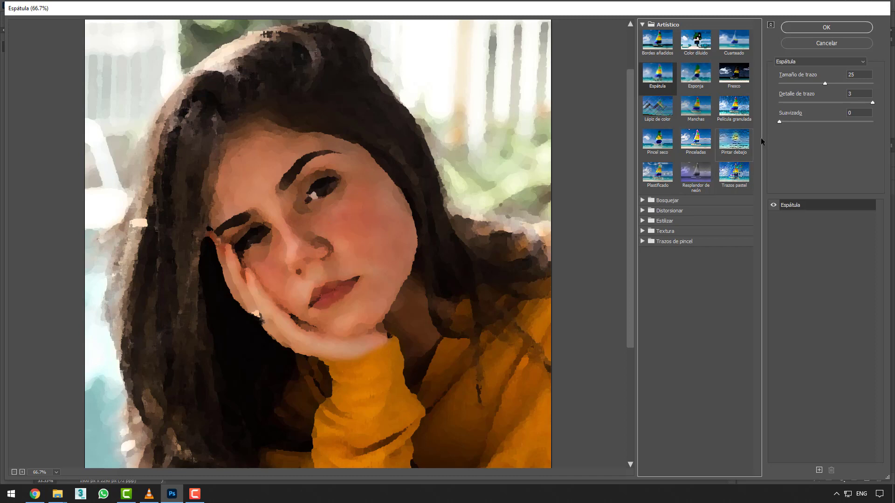
left_click_drag(823, 82, 796, 83)
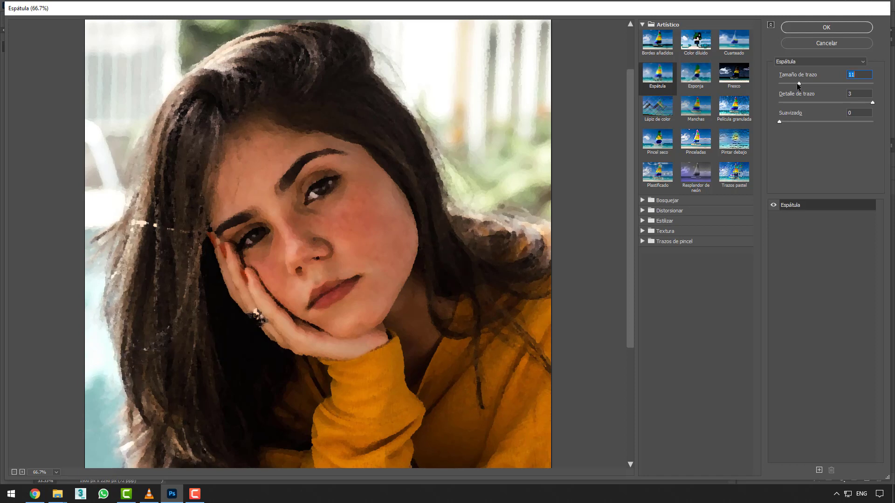
left_click_drag(796, 83, 790, 83)
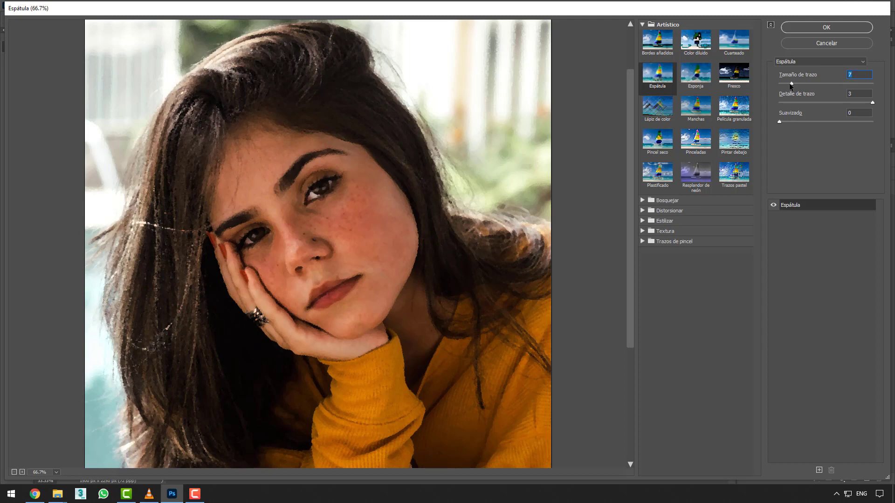
Step: Try the Esponja effect with brush size 4 and definition 7
left_click(694, 79)
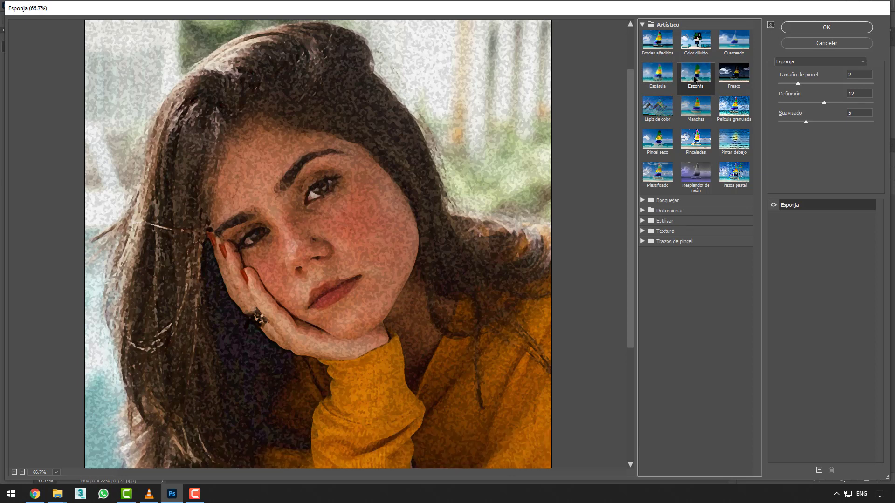
left_click_drag(798, 84, 788, 101)
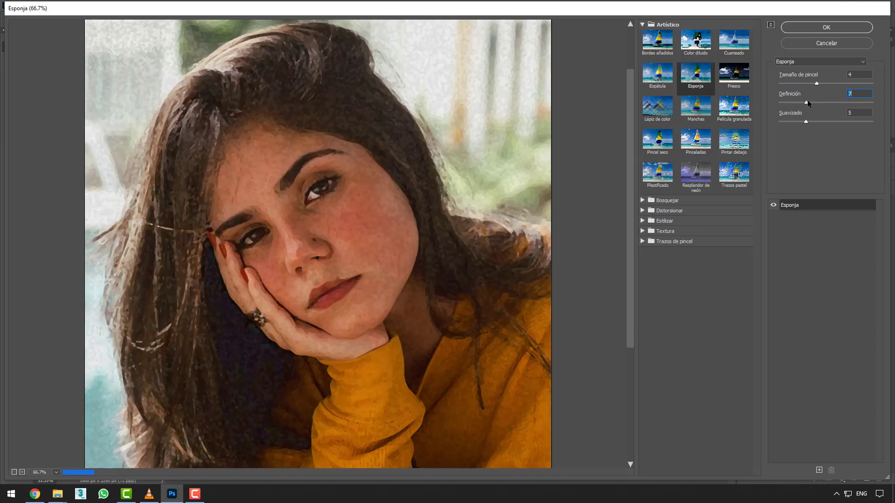
Step: Preview the remaining Artístico effects, including Lápiz de color, Manchas, Pincel seco and Resplandor de neón, ending on Pinceladas
left_click(669, 113)
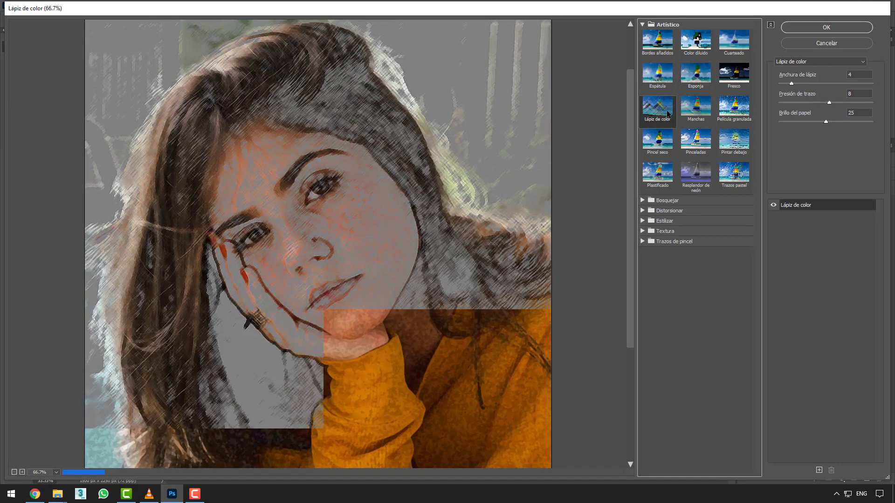
left_click(699, 112)
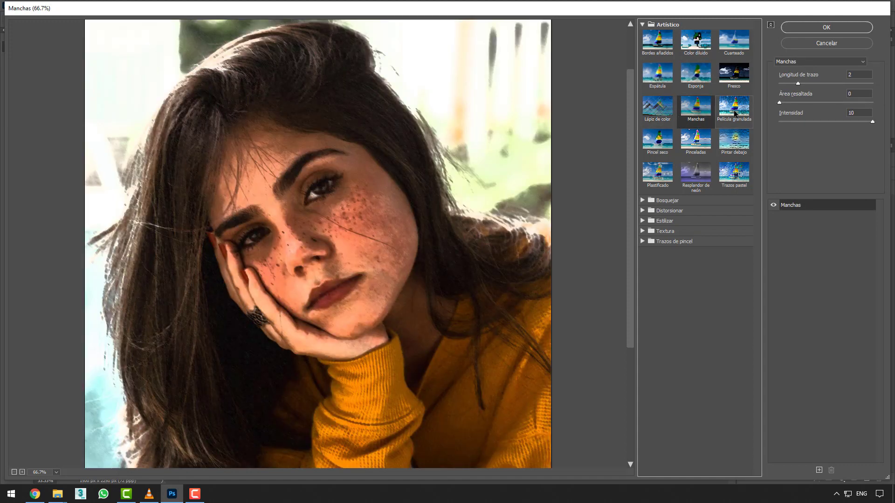
left_click(734, 112)
left_click(669, 141)
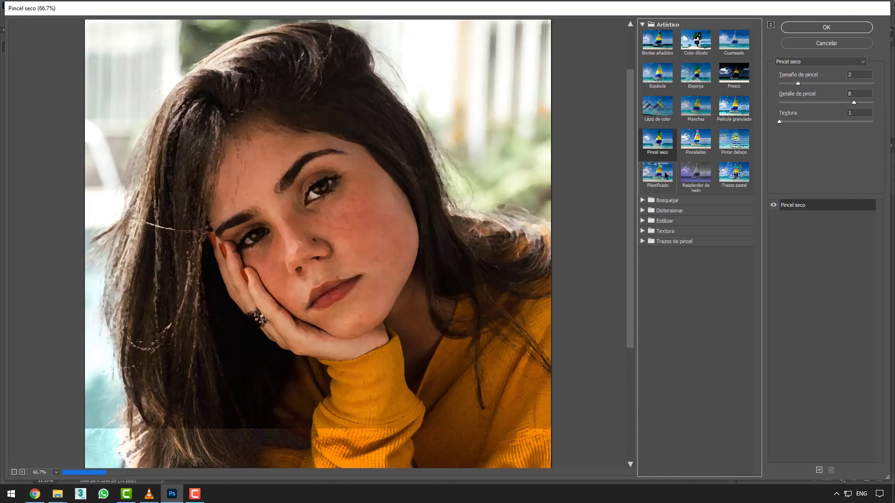
left_click(658, 171)
left_click(706, 180)
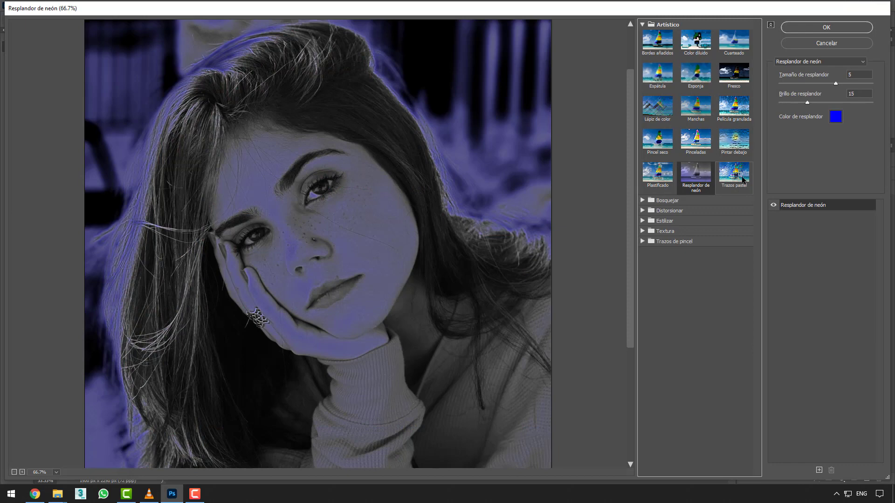
left_click(744, 180)
left_click(741, 155)
left_click(705, 146)
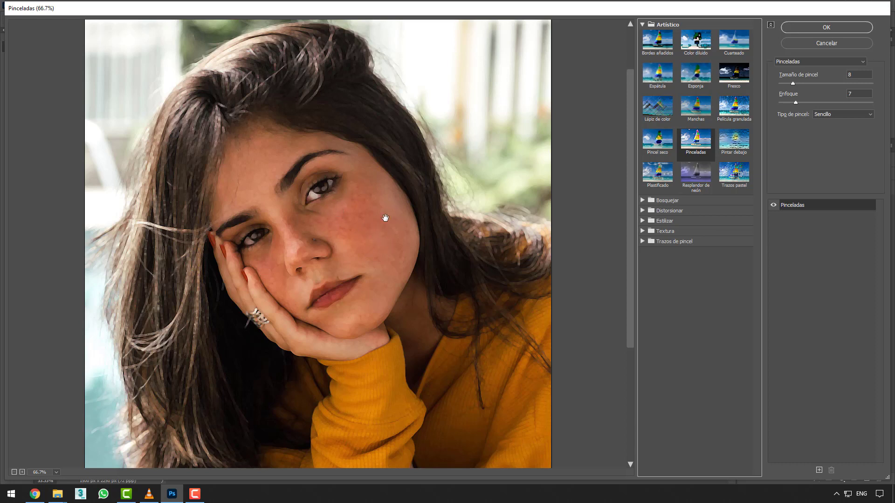
Step: Compare Bajorrelieve and Bordes rasgados from the Bosquejar category, and give Bordes rasgados image balance 14, smoothness 9 and contrast 18
left_click(643, 25)
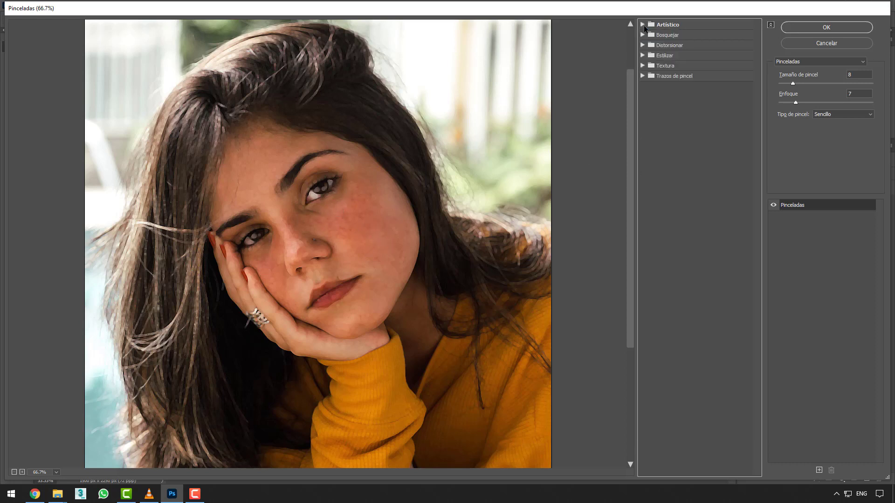
left_click(642, 35)
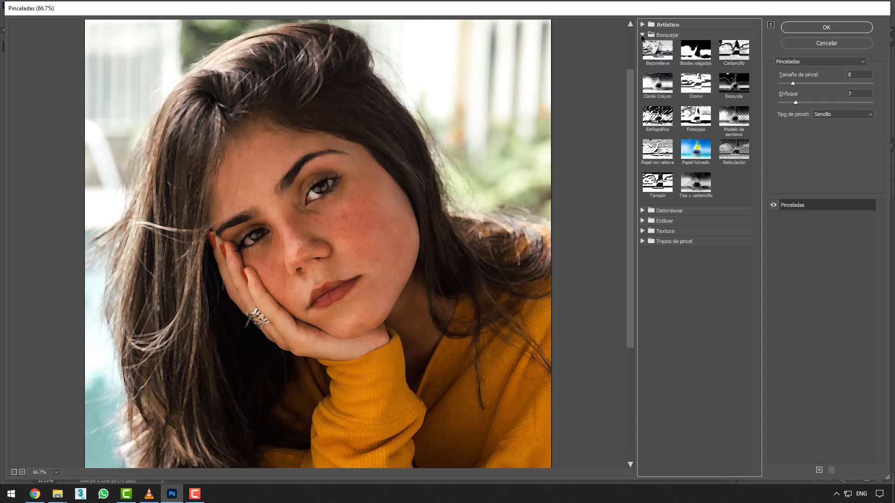
left_click(659, 52)
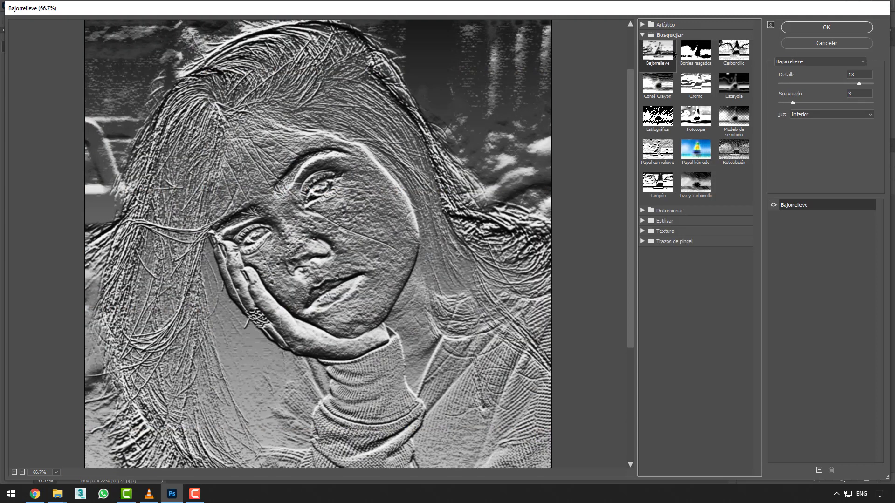
left_click(703, 56)
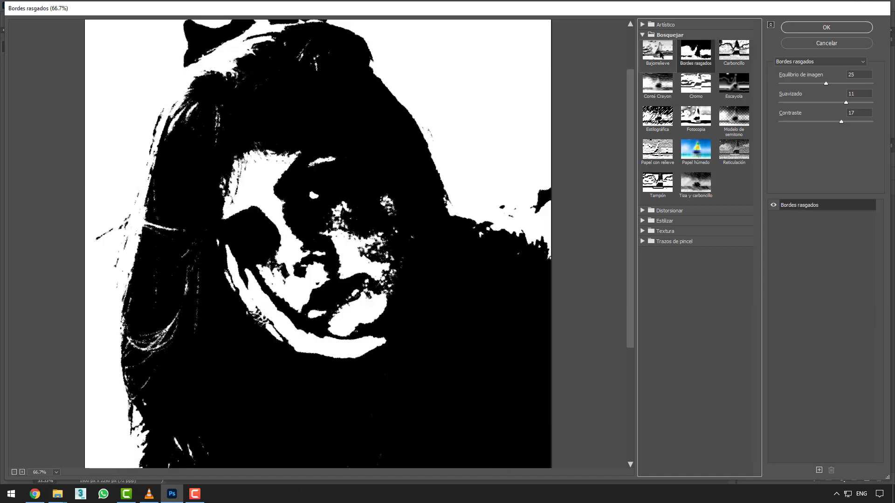
left_click(657, 51)
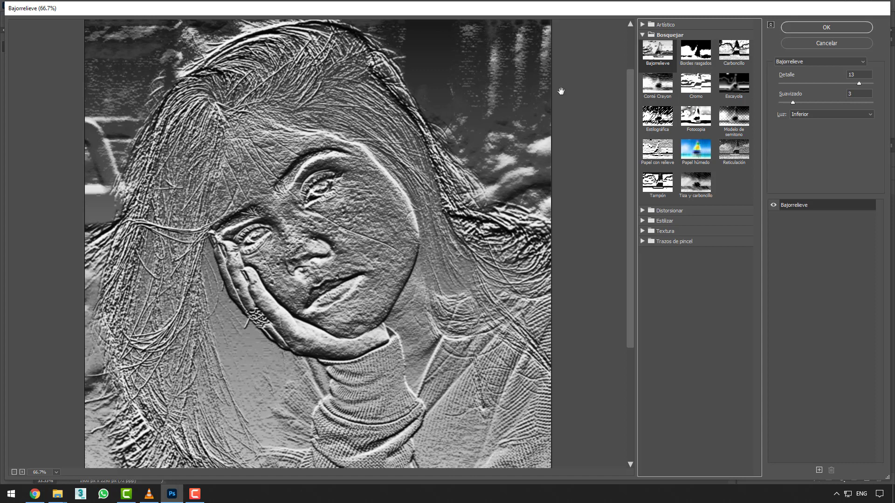
left_click(704, 57)
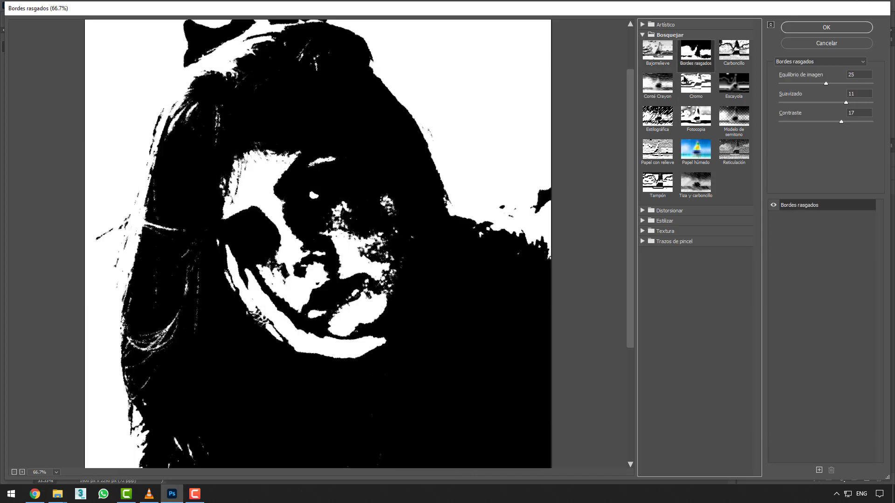
left_click_drag(826, 84, 844, 120)
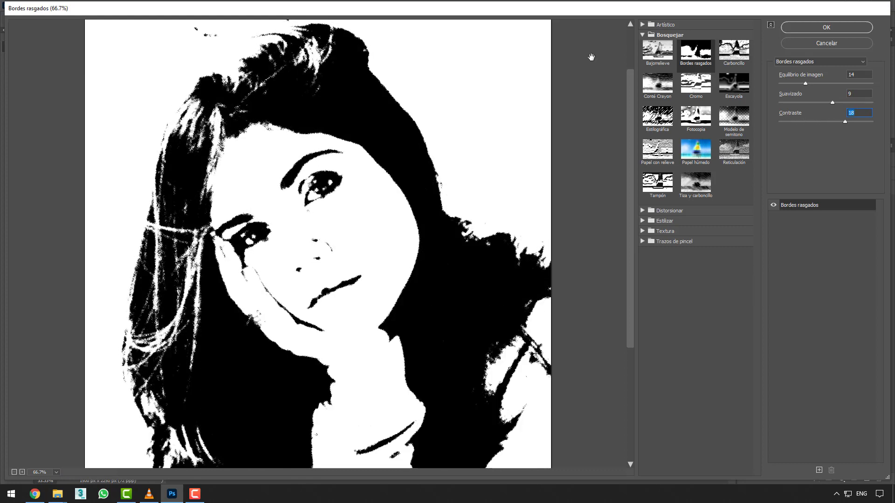
Step: Preview other Bosquejar effects, including Carboncillo, Conté Crayon, Cromo, Estilográfica, Reticulación and Tampón, ending on Tiza y carboncillo
left_click(741, 52)
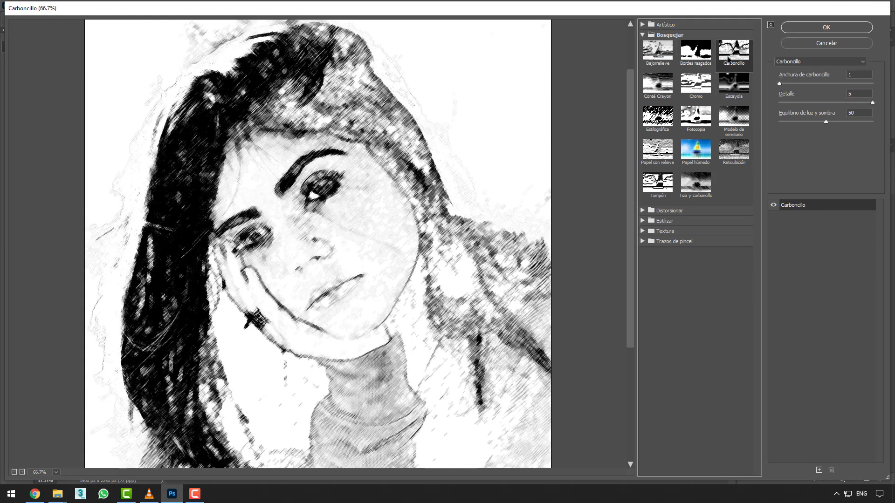
left_click(662, 84)
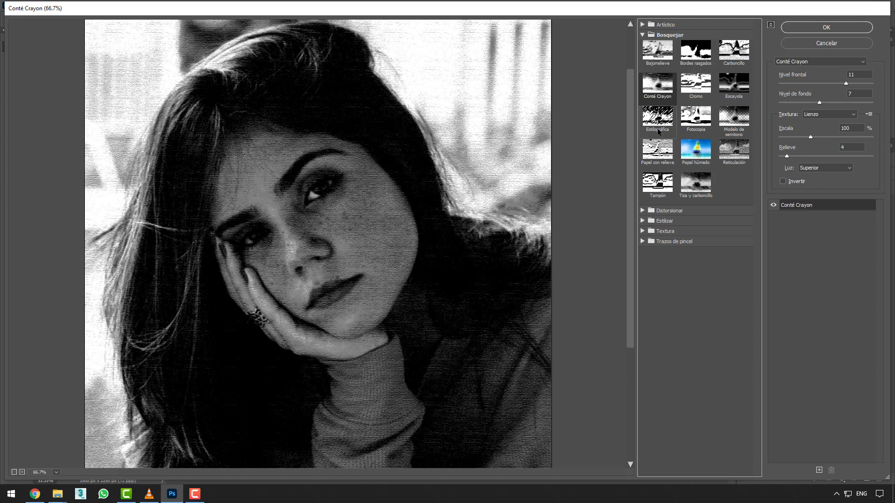
left_click(697, 86)
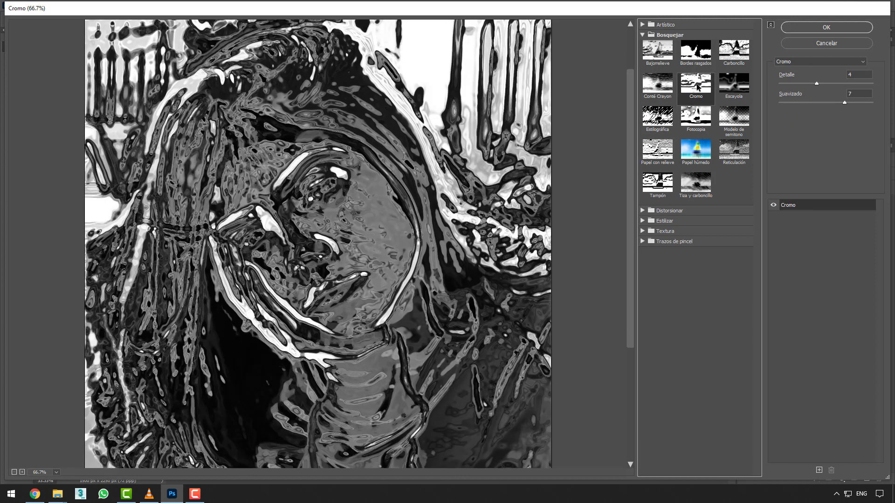
left_click(733, 117)
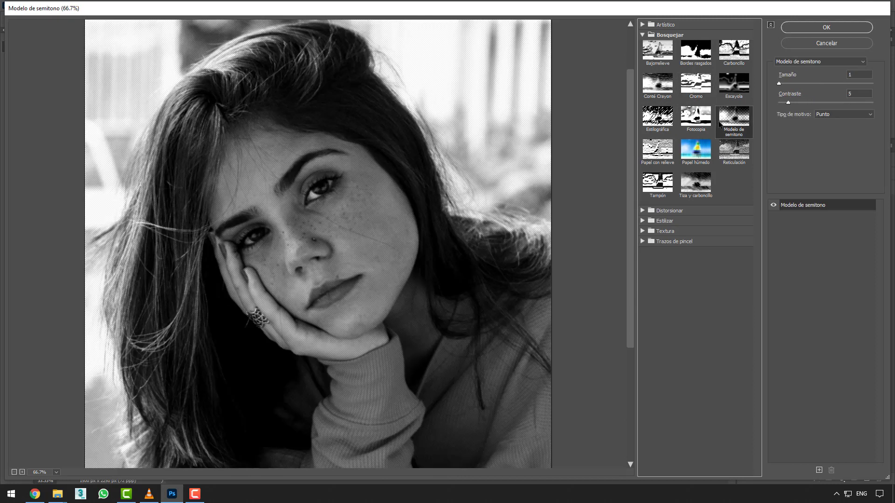
left_click(697, 120)
left_click(657, 117)
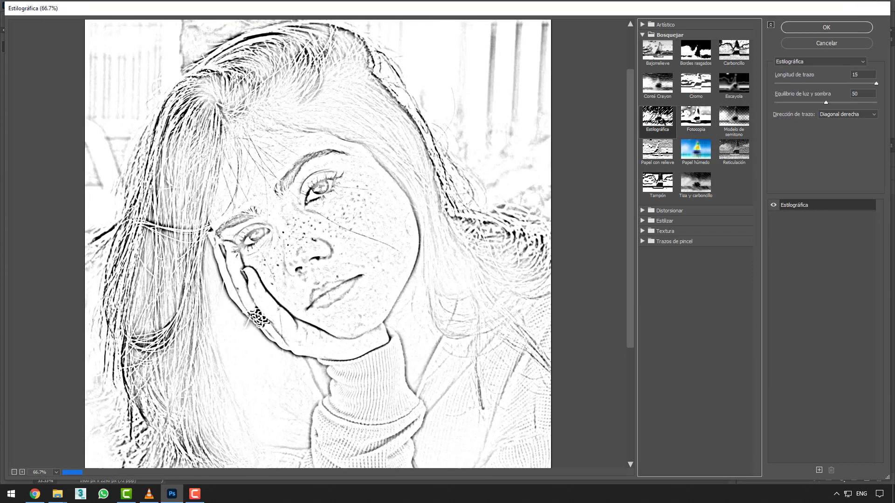
left_click(734, 151)
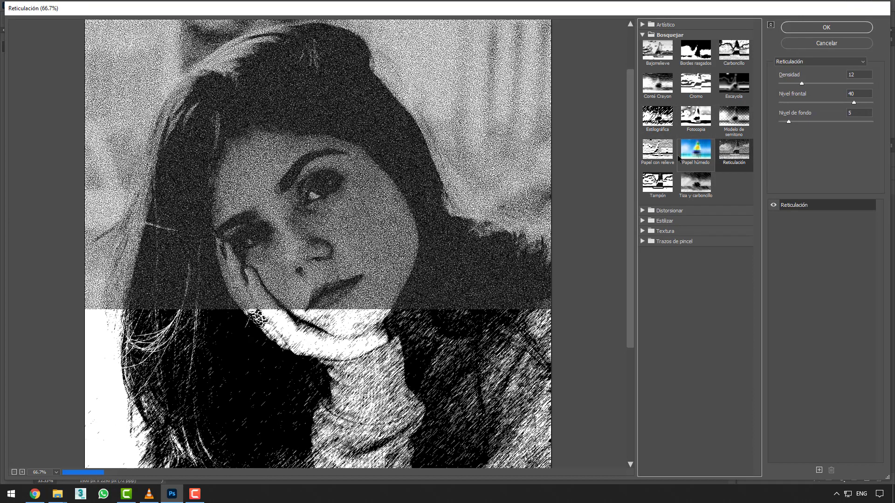
left_click(657, 152)
left_click(658, 183)
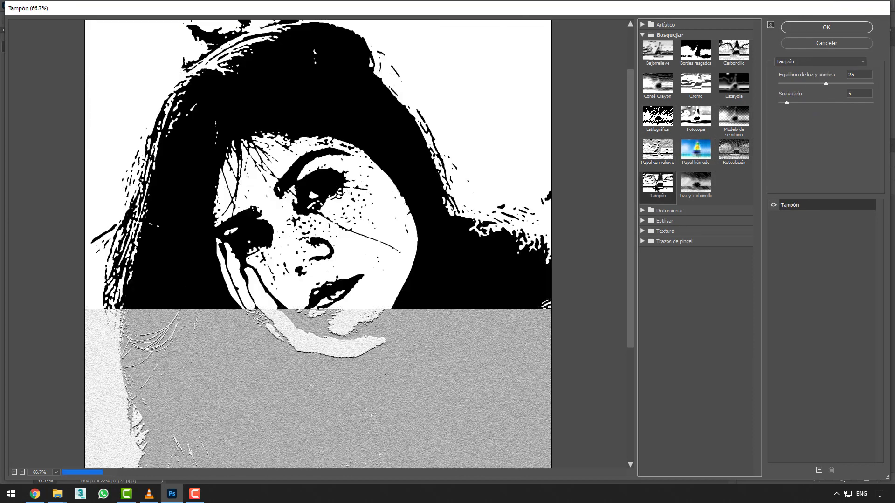
left_click(696, 183)
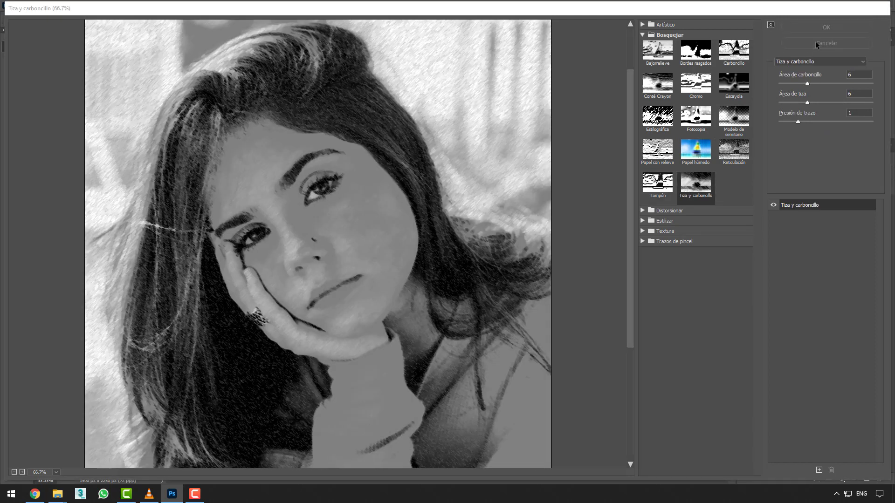
Step: Discard the gallery effects on the portrait and reopen the Filter Gallery on U01_92_Ref_04.jpeg with a 48.3% preview
left_click(815, 41)
left_click(432, 35)
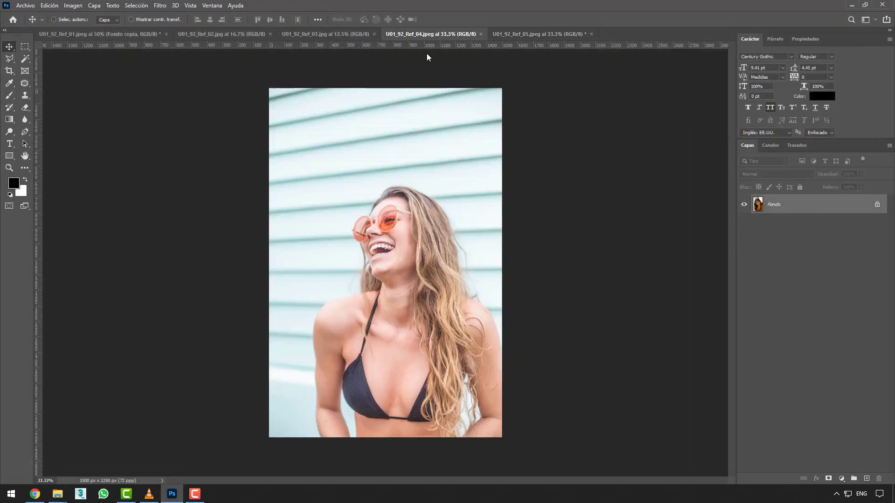
left_click(161, 6)
left_click(181, 44)
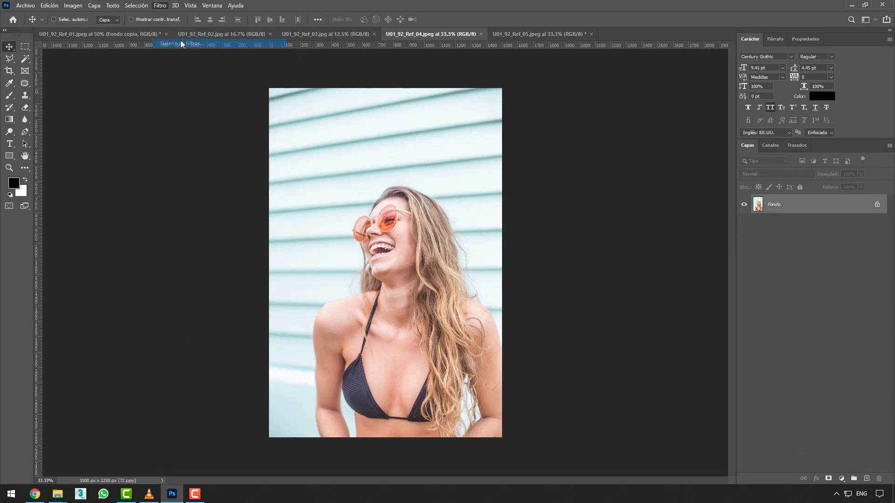
scroll(541, 133, "down", 11)
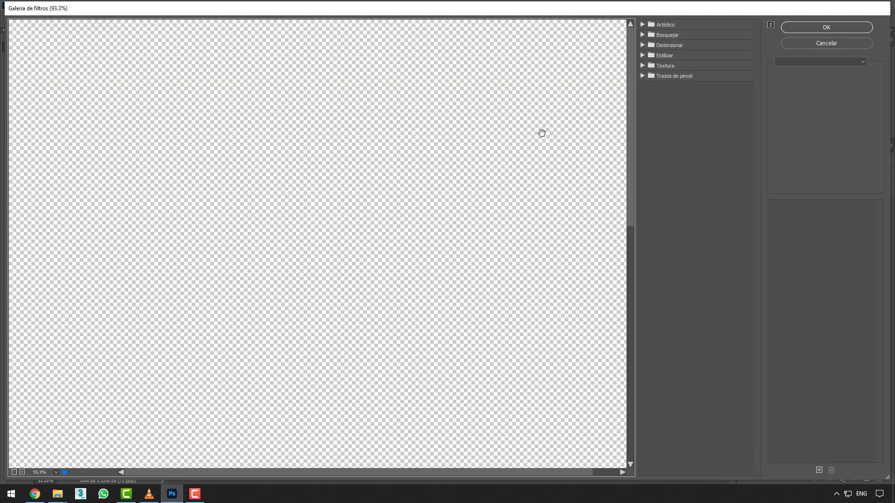
scroll(460, 151, "down", 4)
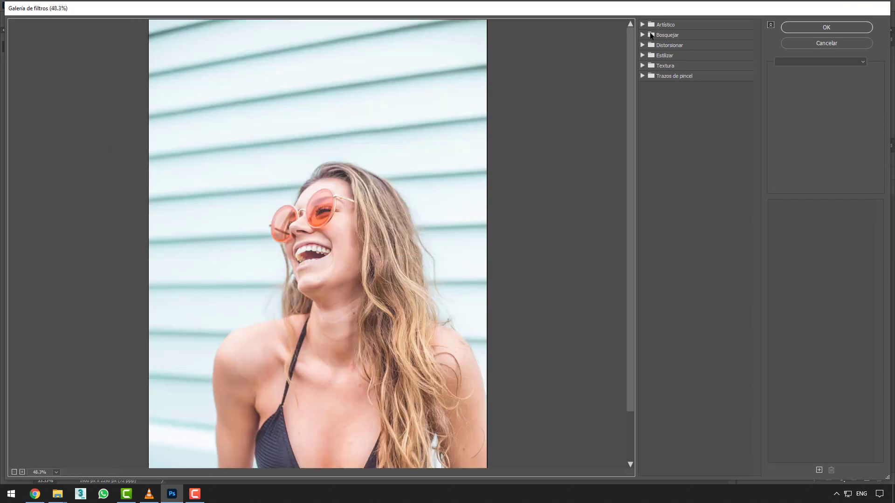
Step: Preview Cromo and Conté Crayon from the Bosquejar category, and choose Bordes rasgados with contrast 8
left_click(662, 35)
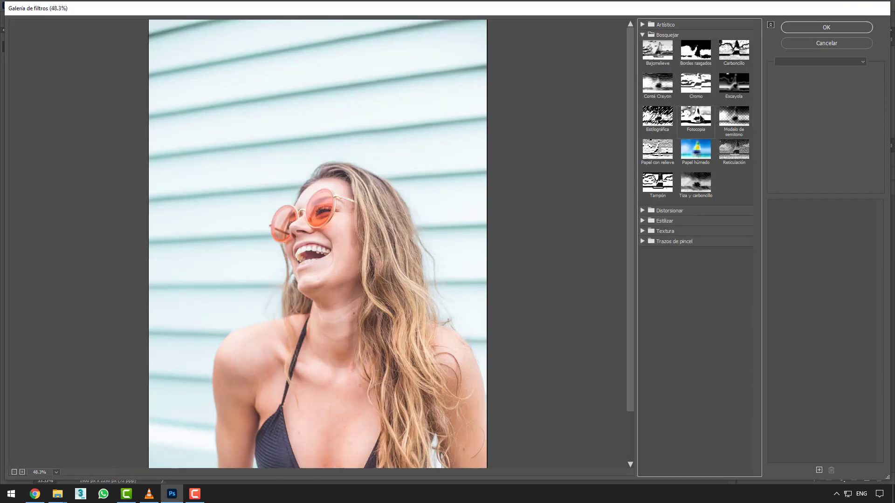
left_click(700, 87)
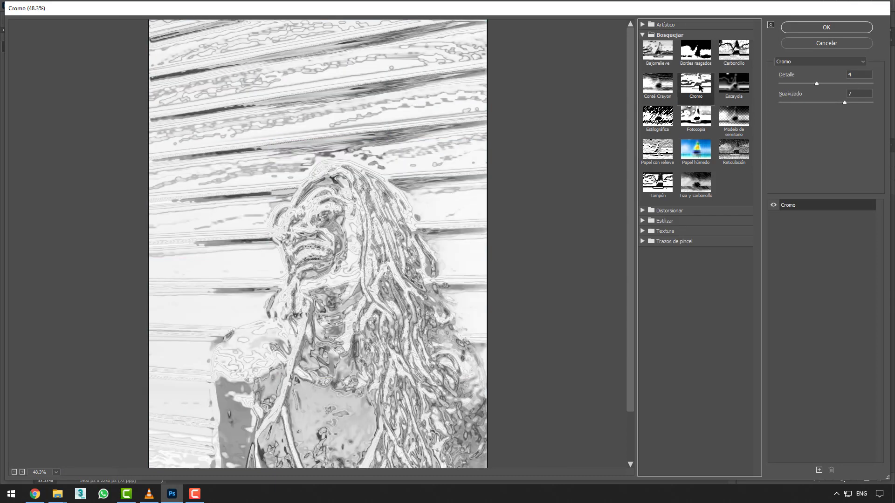
left_click(668, 88)
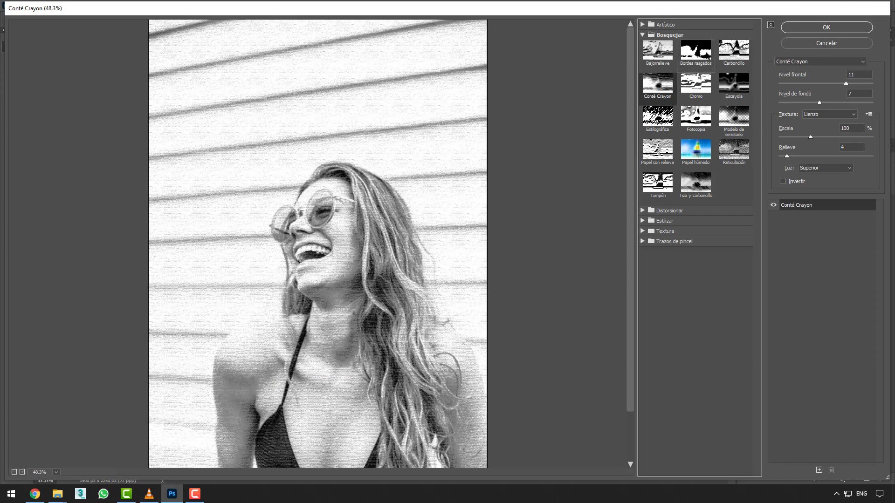
left_click(703, 57)
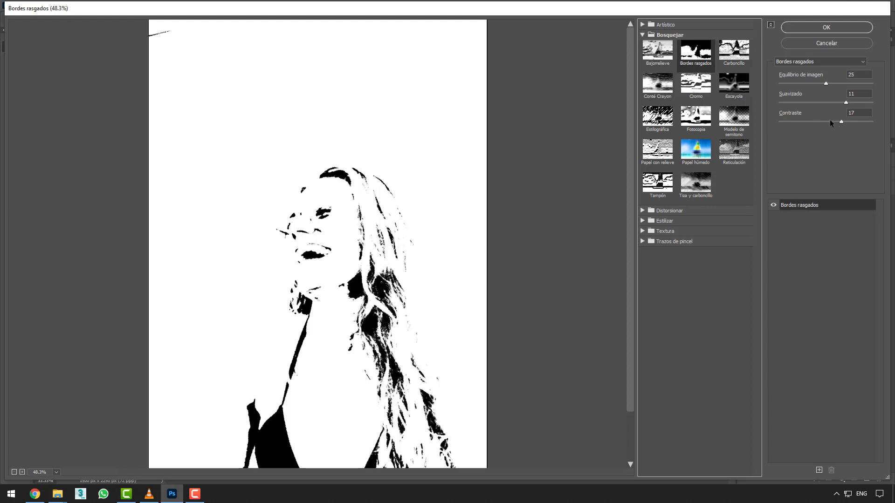
left_click_drag(830, 120, 806, 118)
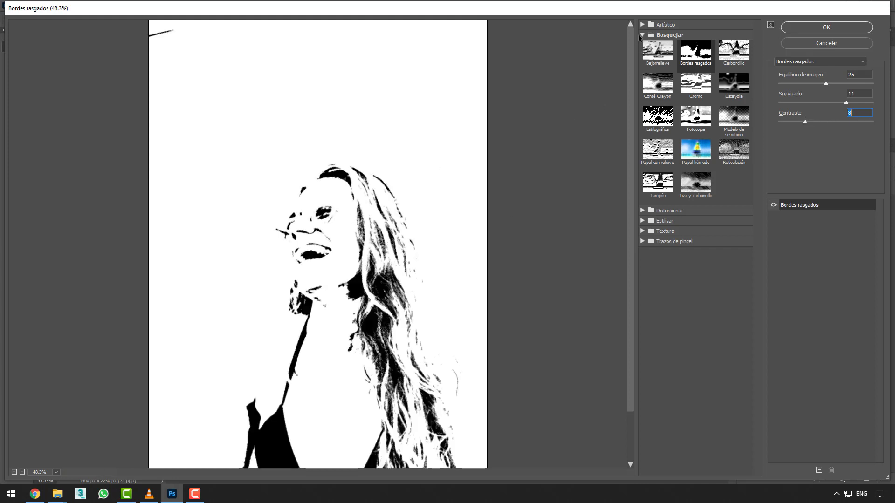
Step: Switch from the Bosquejar category to Distorsionar and preview Cristal with distortion 4
left_click(642, 34)
left_click(643, 45)
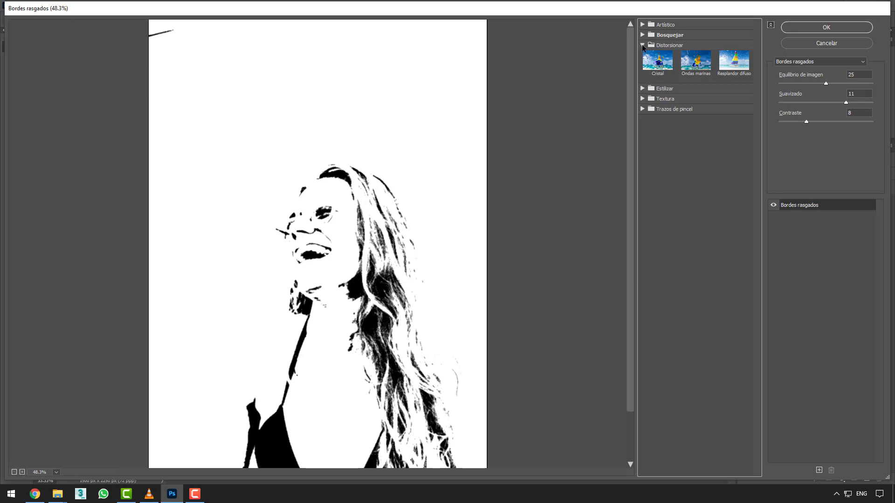
left_click(662, 66)
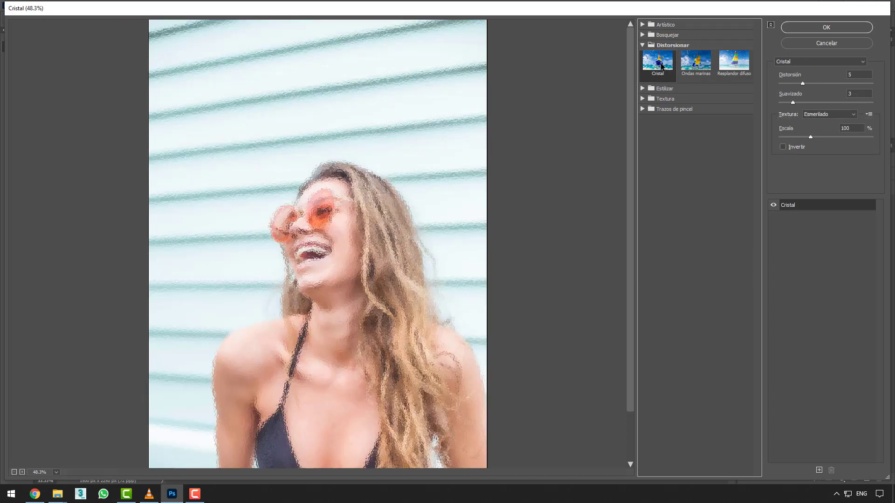
mouse_move(803, 83)
left_mouse_down()
mouse_move(837, 82)
mouse_move(786, 80)
left_mouse_up()
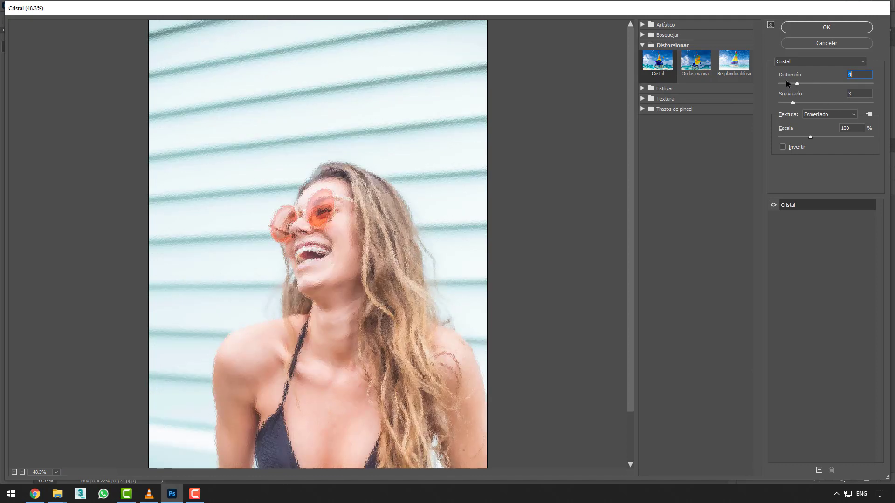
Step: Preview Ondas marinas, and try Resplandor difuso with graininess 3 and glow amount 2
left_click(686, 76)
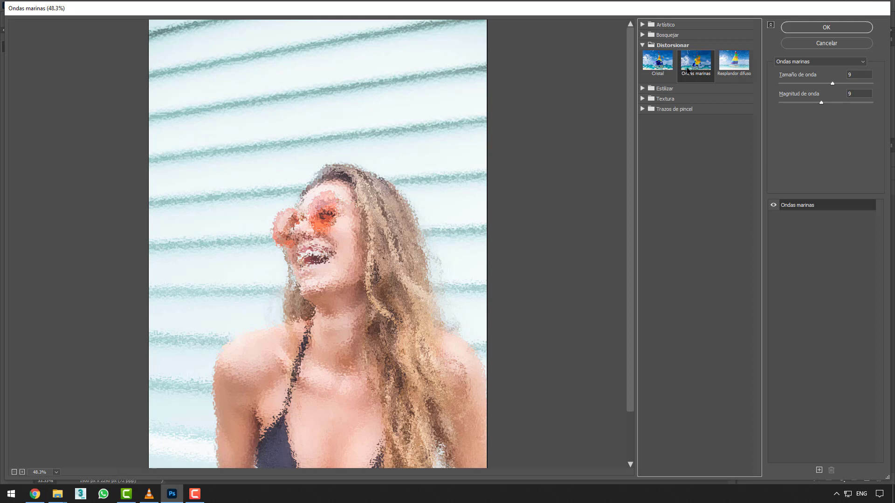
left_click(738, 66)
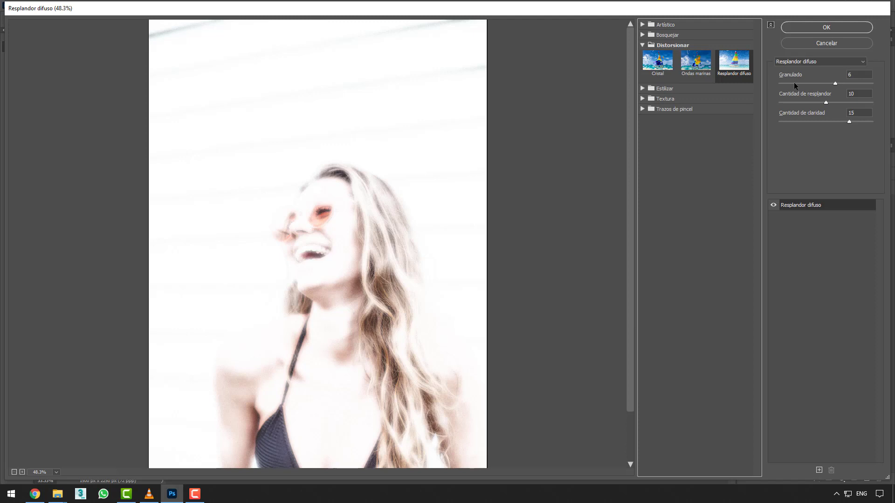
left_click_drag(794, 83, 790, 103)
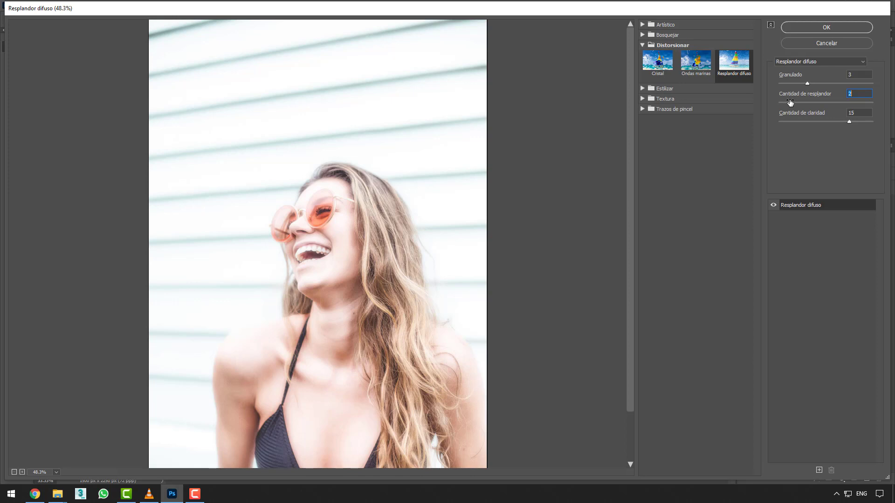
Step: Preview Bordes resplandecientes from the Estilizar category with edge width 4 and edge brightness 7, and close the gallery without applying it
left_click(671, 90)
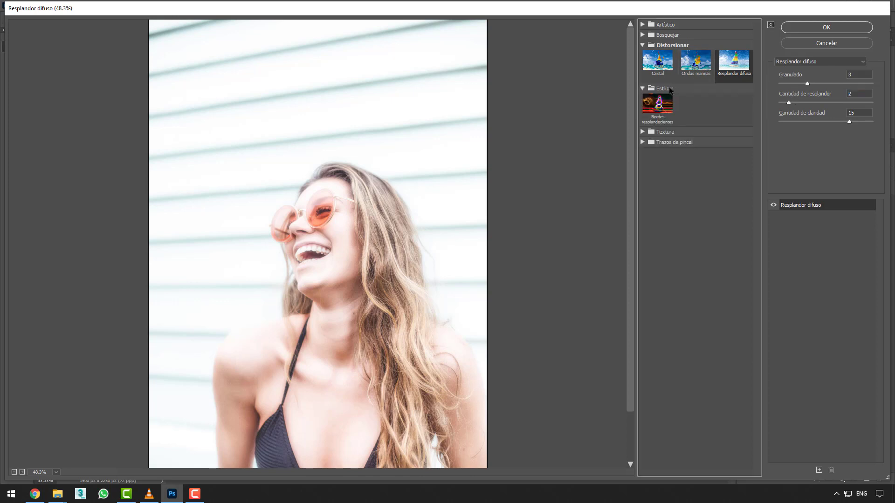
left_click(665, 103)
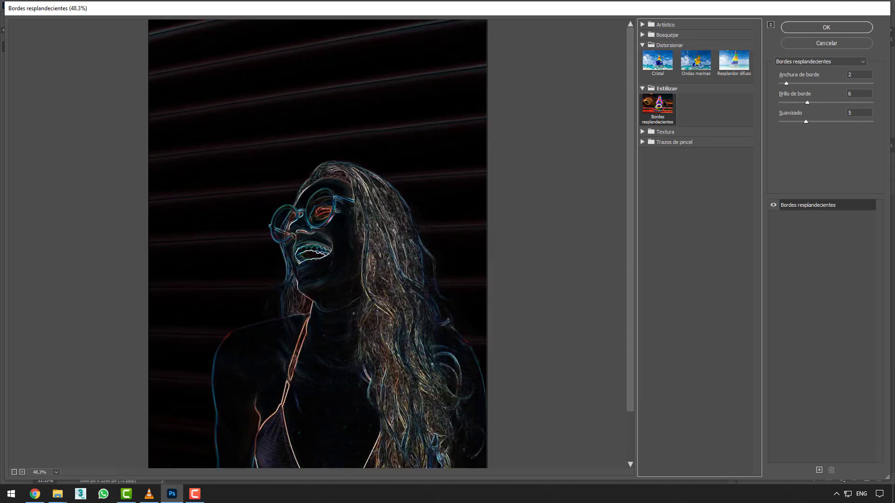
left_click_drag(787, 83, 812, 102)
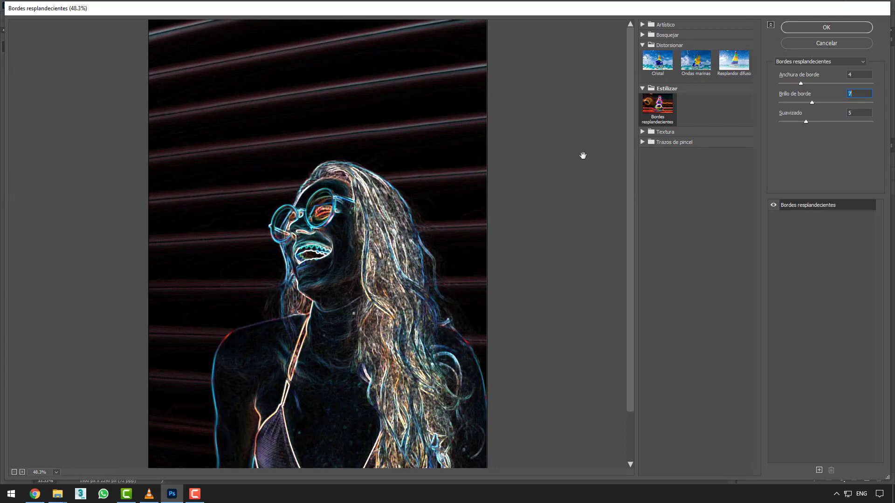
left_click(827, 42)
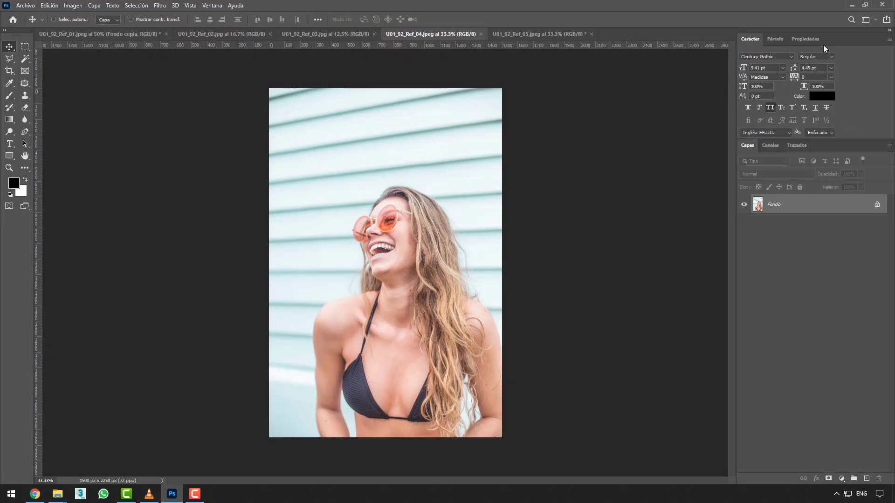
Step: Open the Filter Gallery on the fox photo U01_92_Ref_03.jpg, show the Textura effects and reduce the preview to 16.3%
left_click(338, 39)
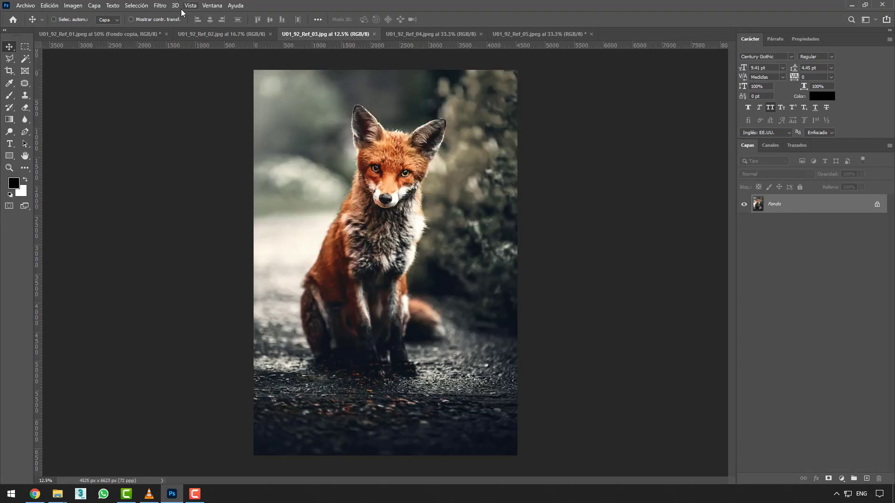
left_click(161, 6)
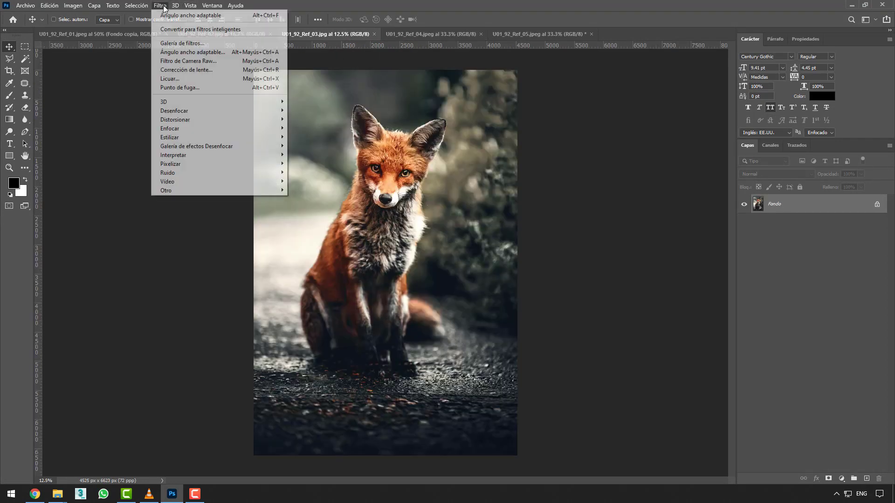
left_click(191, 43)
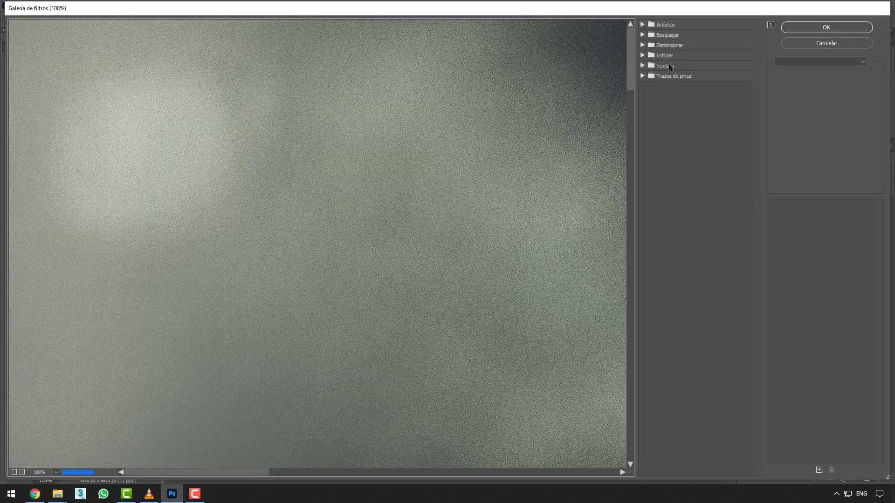
left_click(665, 56)
left_click(646, 57)
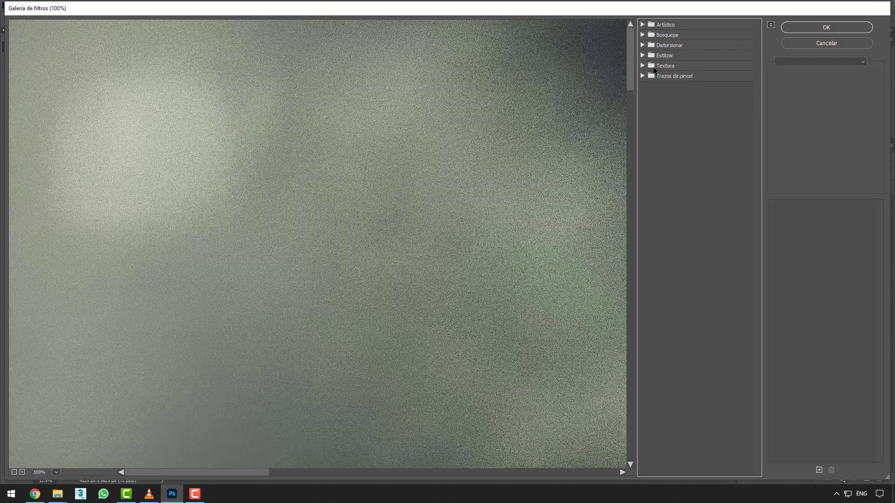
left_click(652, 67)
scroll(500, 155, "down", 6)
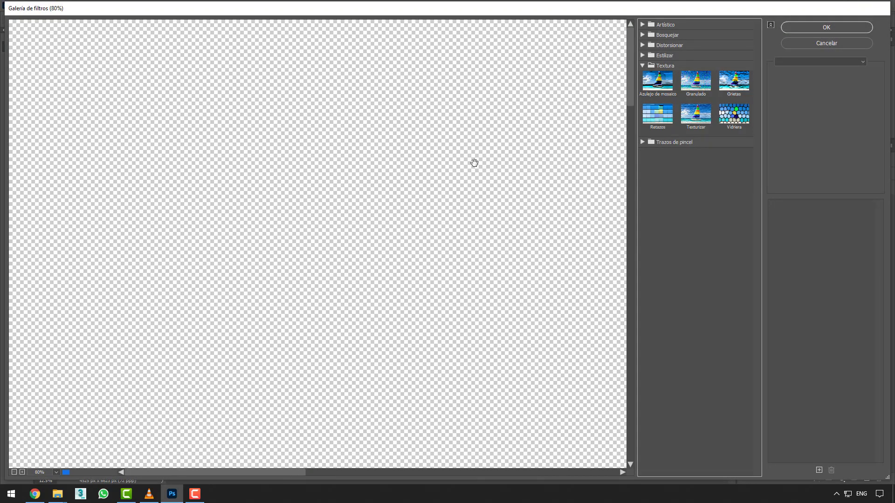
scroll(451, 156, "down", 4)
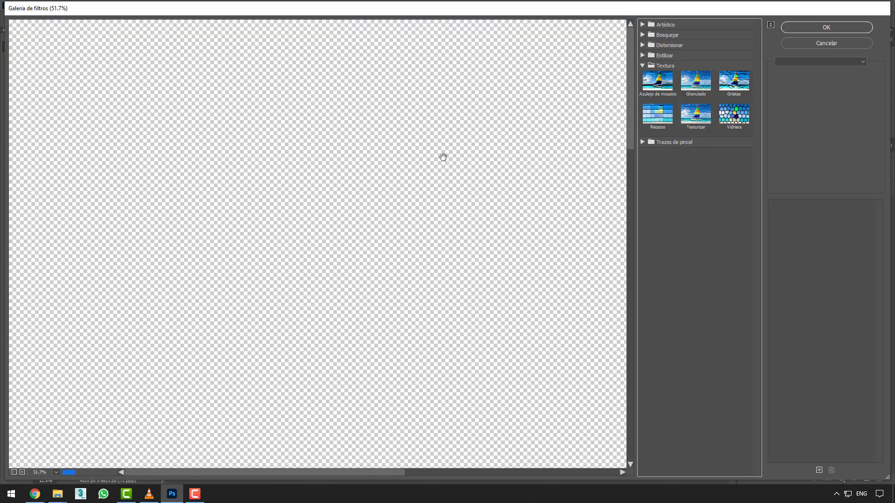
scroll(442, 157, "down", 3)
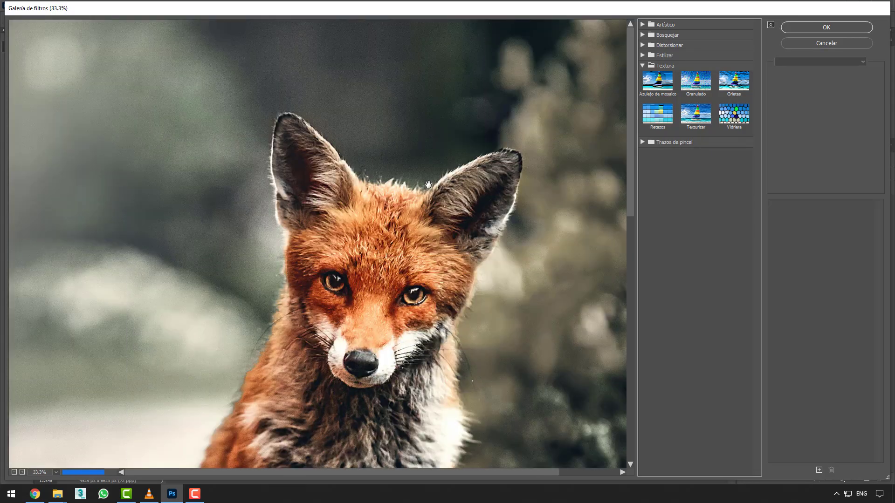
scroll(428, 185, "down", 3)
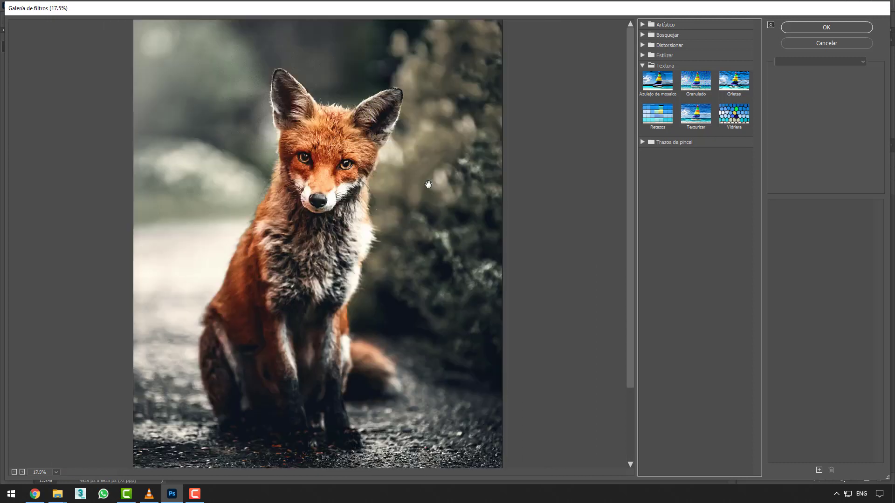
scroll(428, 184, "down", 1)
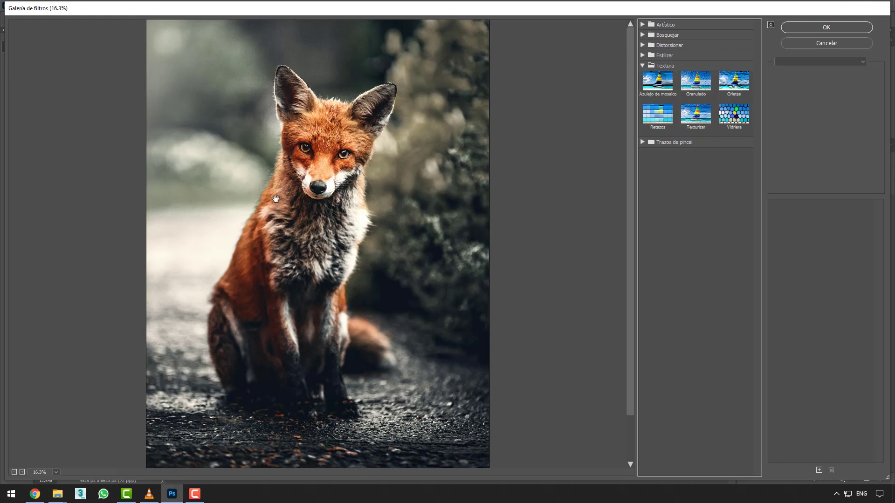
Step: Preview Azulejo de mosaico on the fox, increasing the tile size through 47 and 82 to 99
left_click(662, 87)
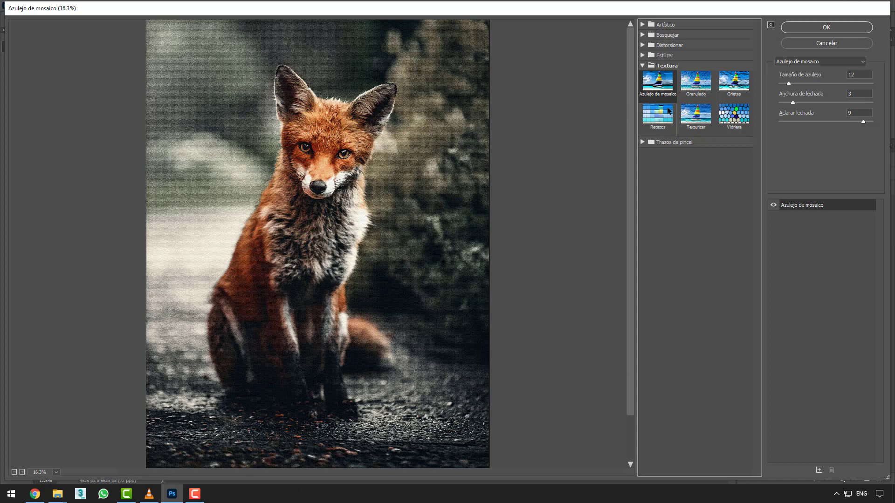
left_click(799, 83)
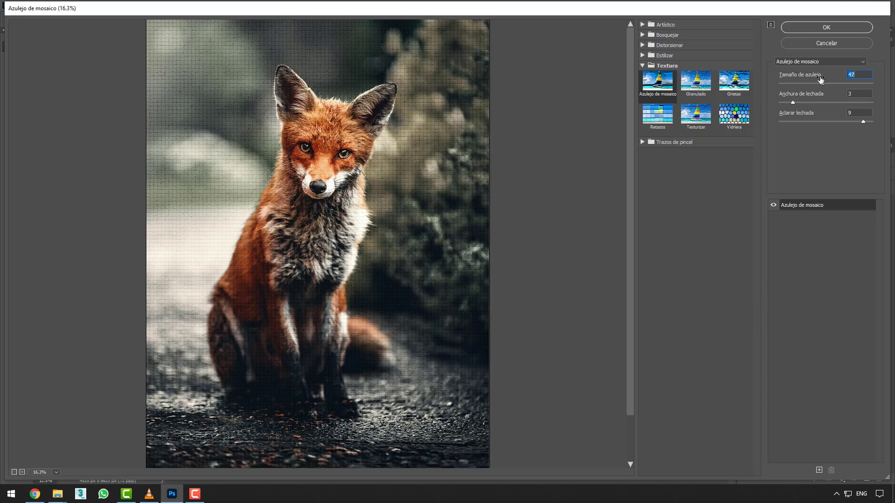
left_click_drag(838, 82, 855, 82)
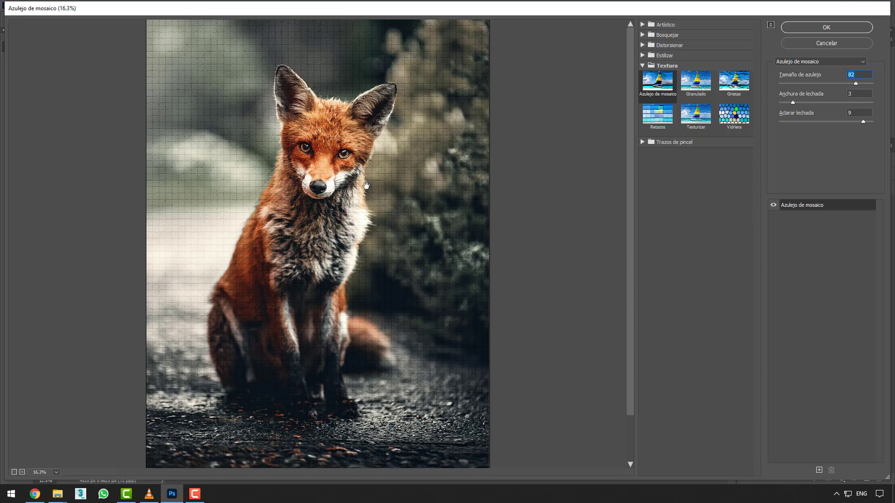
left_click(867, 83)
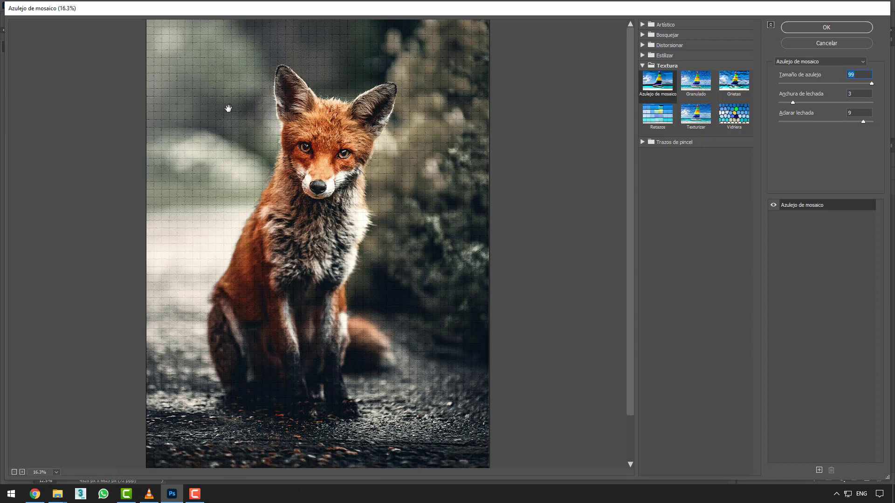
Step: Preview Granulado with intensity 65, and Grietas with crack spacing 90
left_click(705, 80)
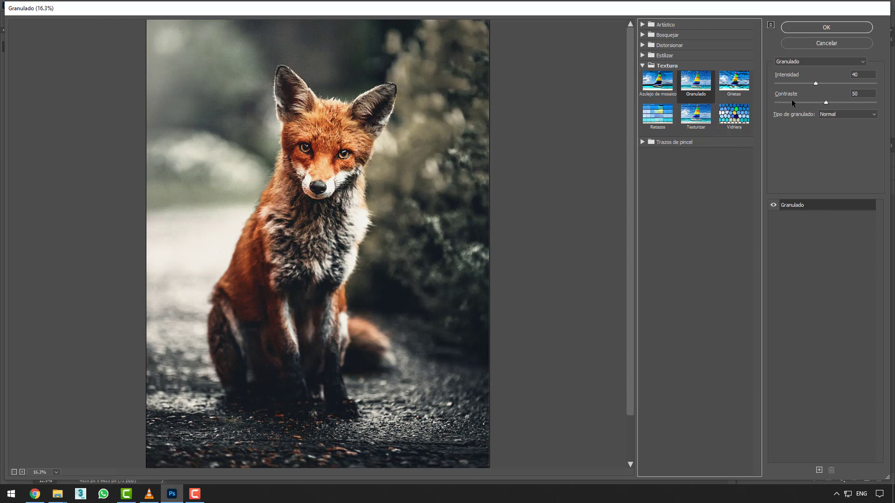
left_click_drag(802, 82, 840, 79)
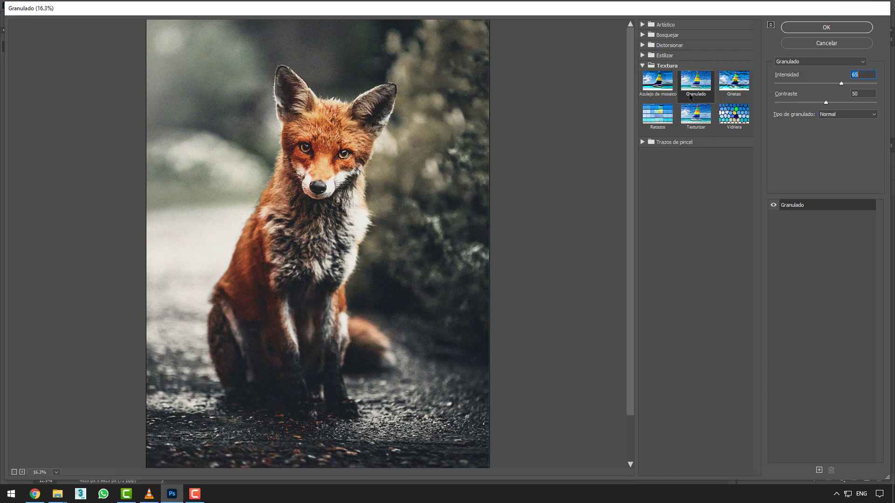
left_click(733, 85)
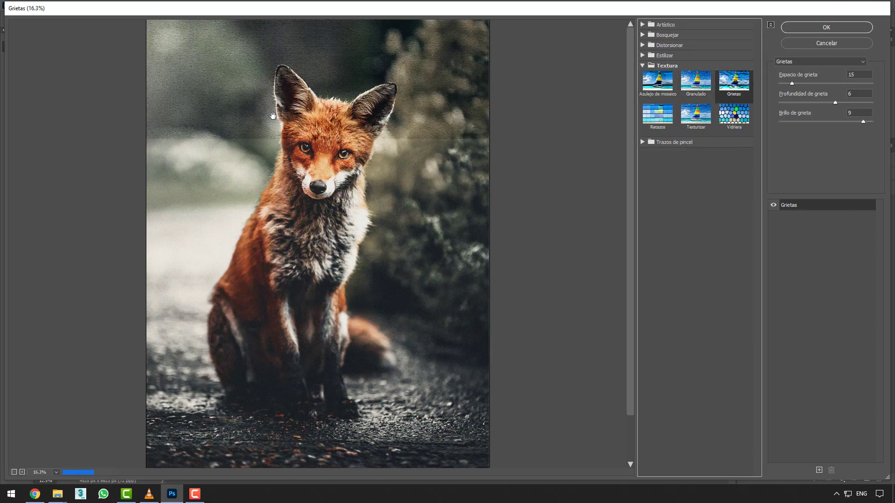
left_click_drag(824, 86, 863, 85)
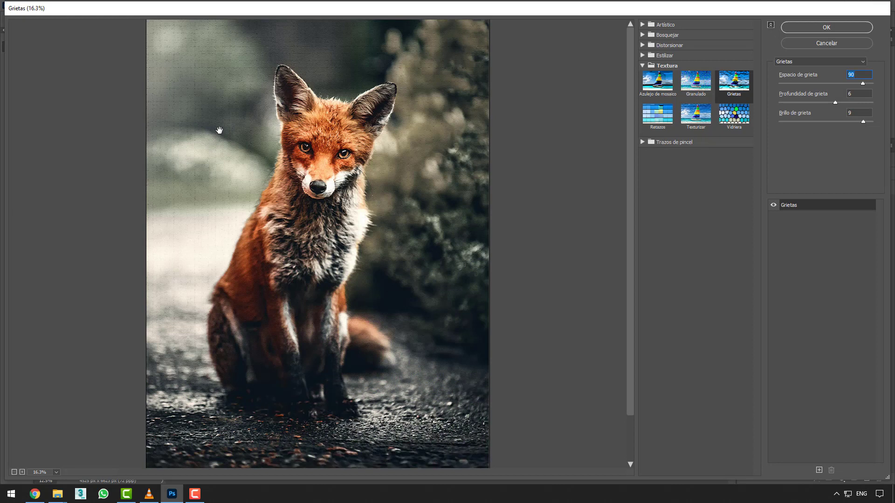
Step: Preview Retazos with square size 9, and Texturizar with the Lienzo texture at an increased scale
left_click(663, 119)
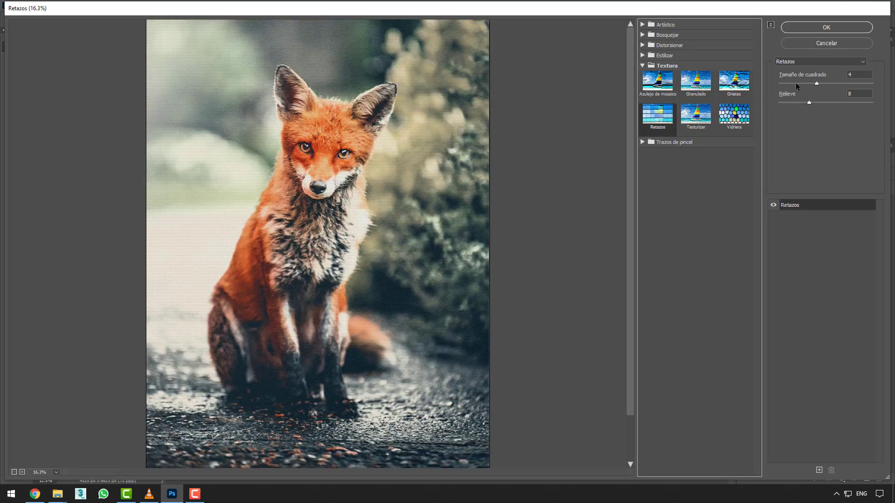
left_click(852, 83)
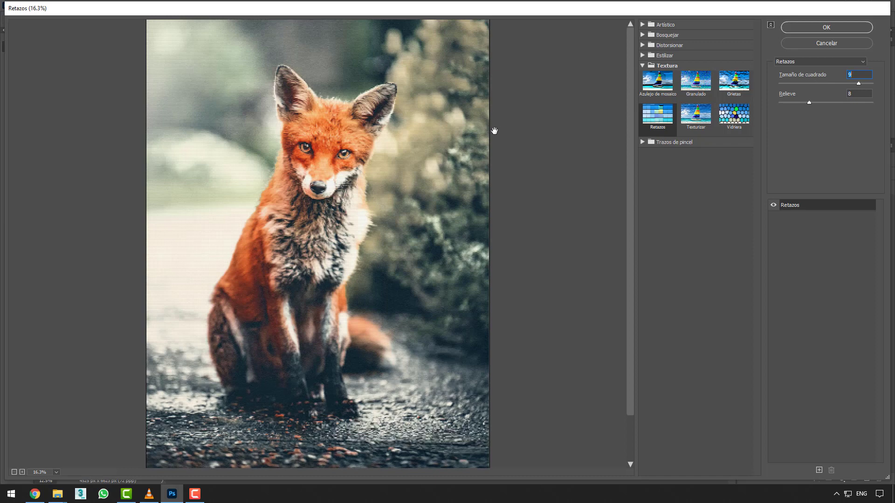
left_click(699, 121)
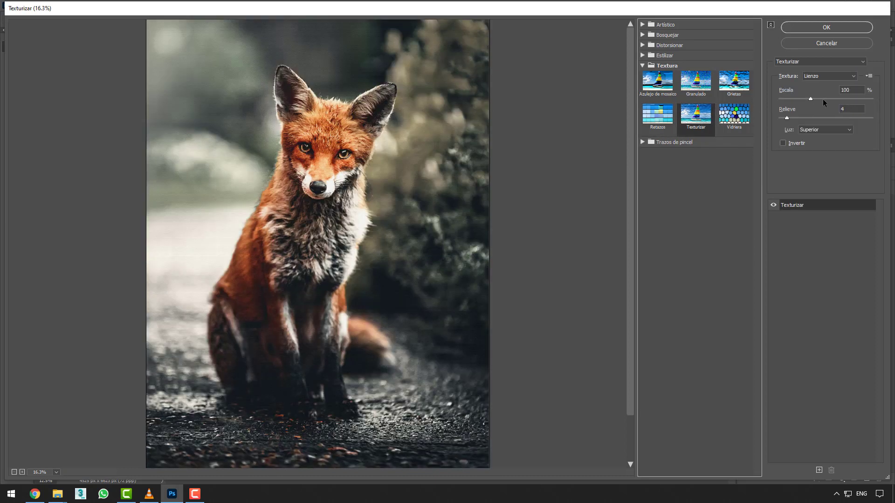
left_click(850, 99)
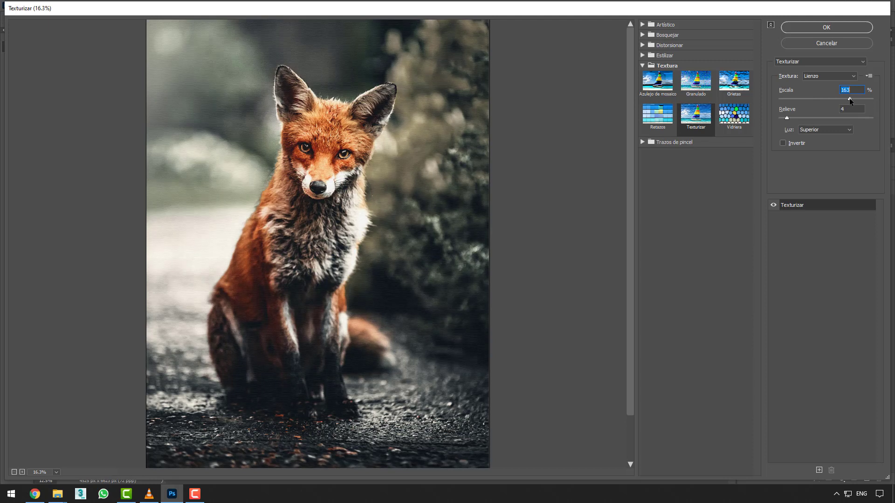
left_click_drag(850, 99, 860, 99)
Step: Choose the Vidriera effect and compare cell sizes 33 and 50, settling on 42
left_click(733, 122)
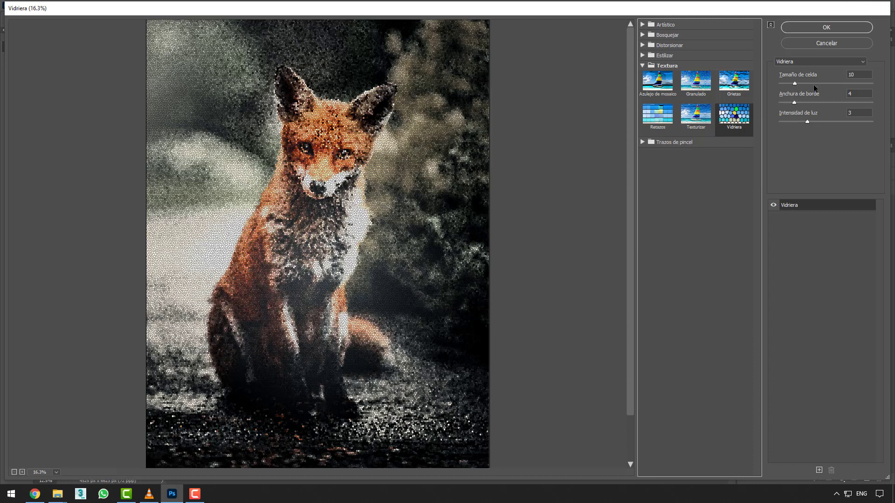
left_click_drag(835, 84, 841, 85)
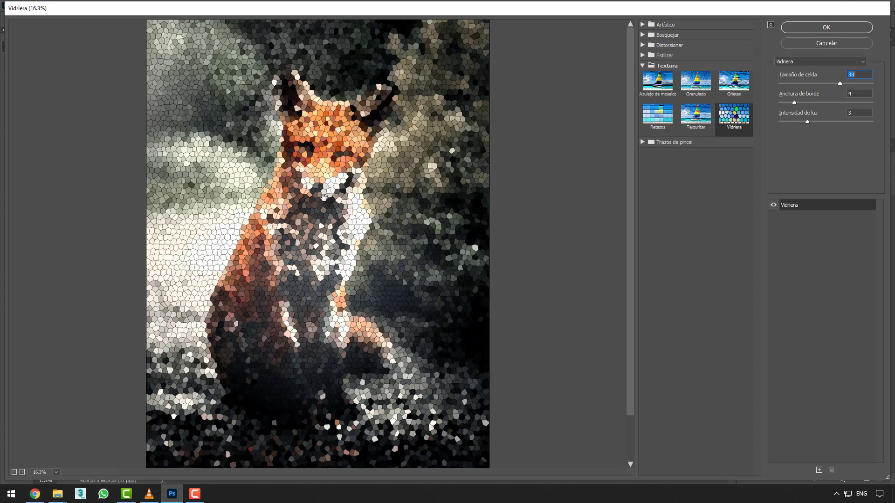
left_click(872, 85)
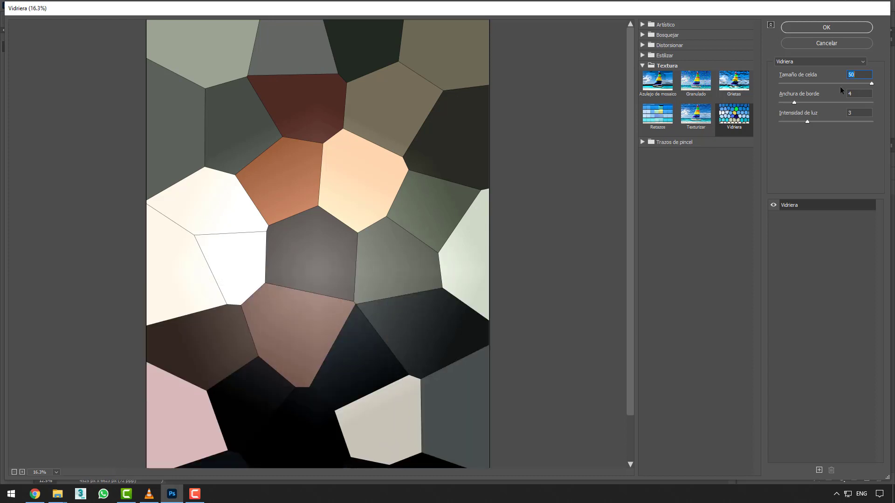
left_click(856, 83)
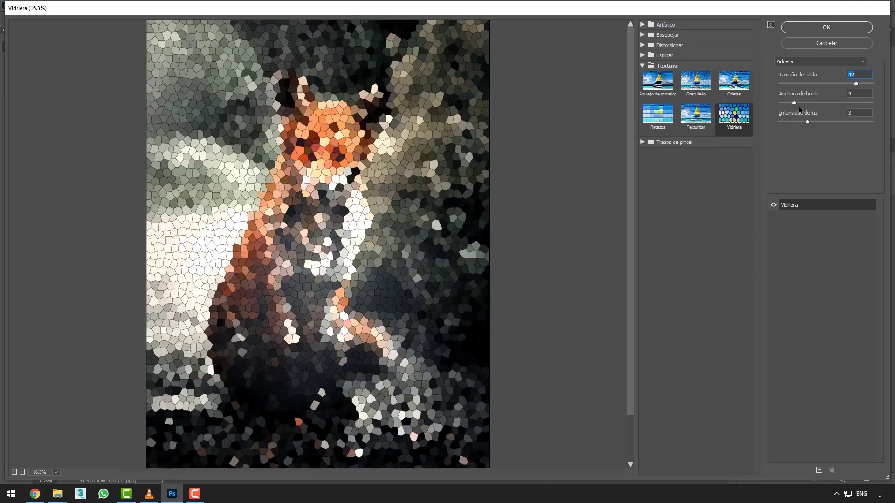
Step: Preview Vidriera with border widths 12 and 1 and light intensity 5, and close the gallery without applying it
left_click(833, 102)
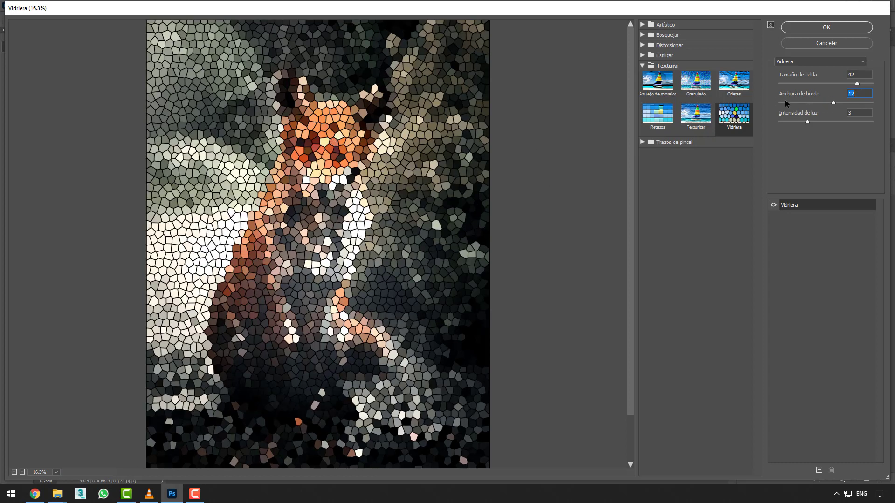
left_click_drag(787, 103, 774, 104)
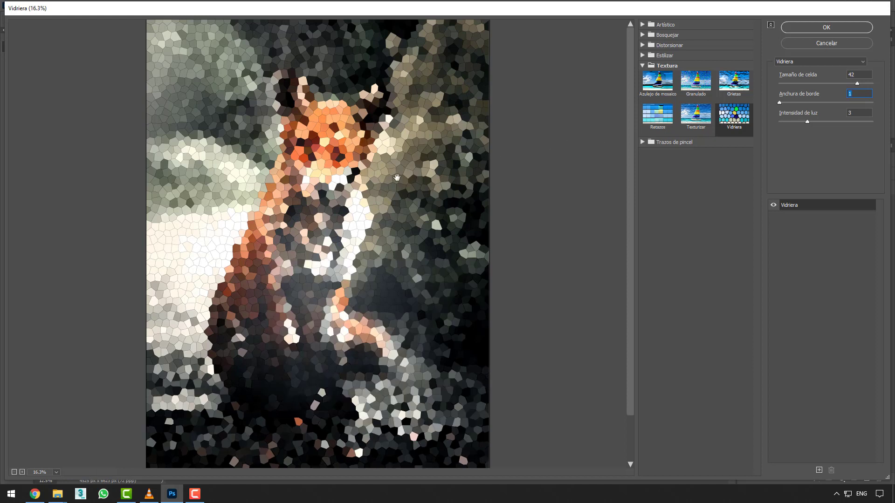
left_click_drag(813, 121, 832, 118)
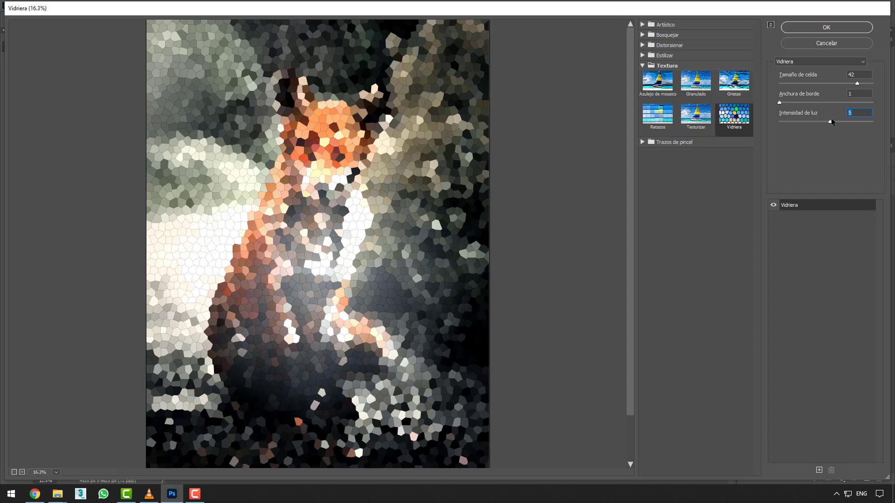
left_click(828, 44)
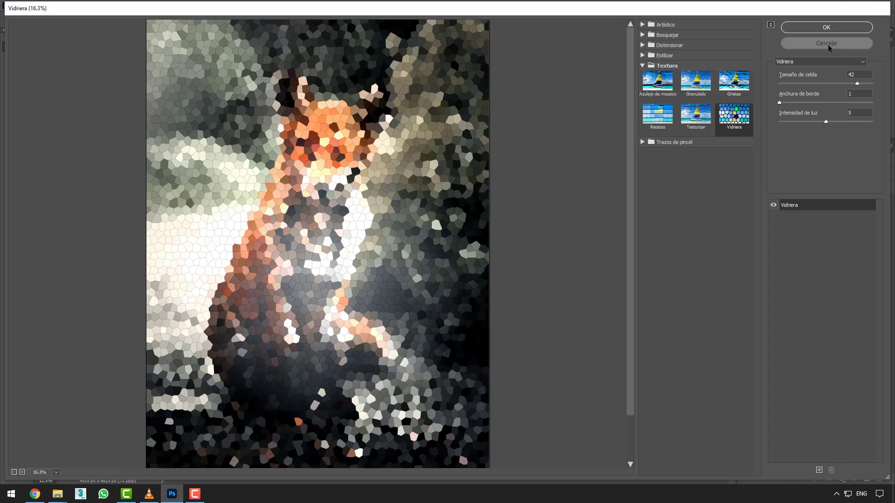
Step: Open the Filter Gallery on U01_92_Ref_02.jpg with the whole photo in view and expand the Trazos de pincel effects
left_click(207, 35)
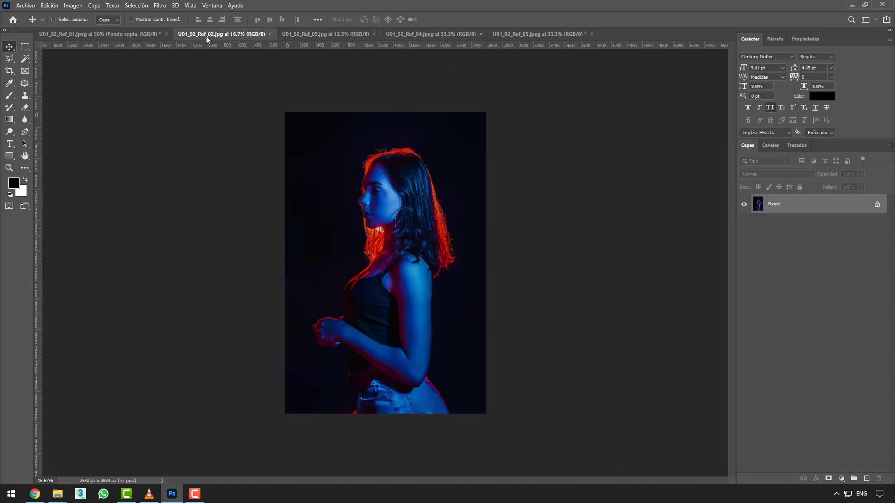
scroll(410, 245, "up", 2)
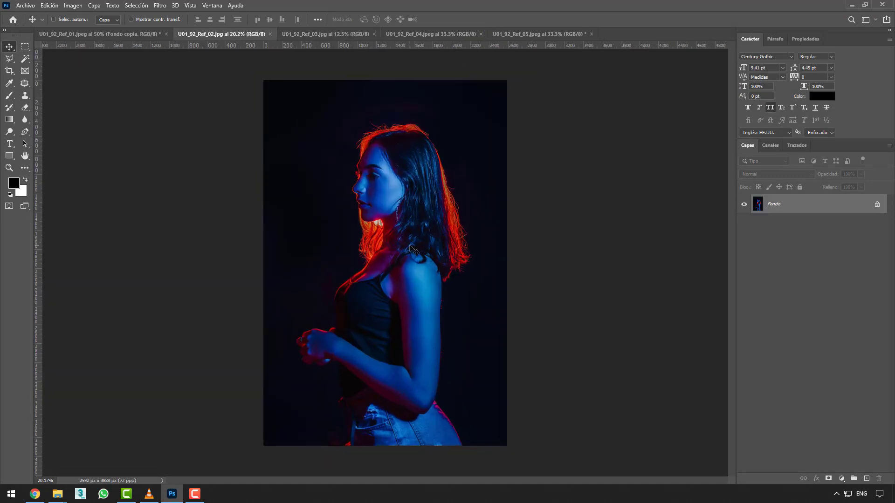
left_click(160, 5)
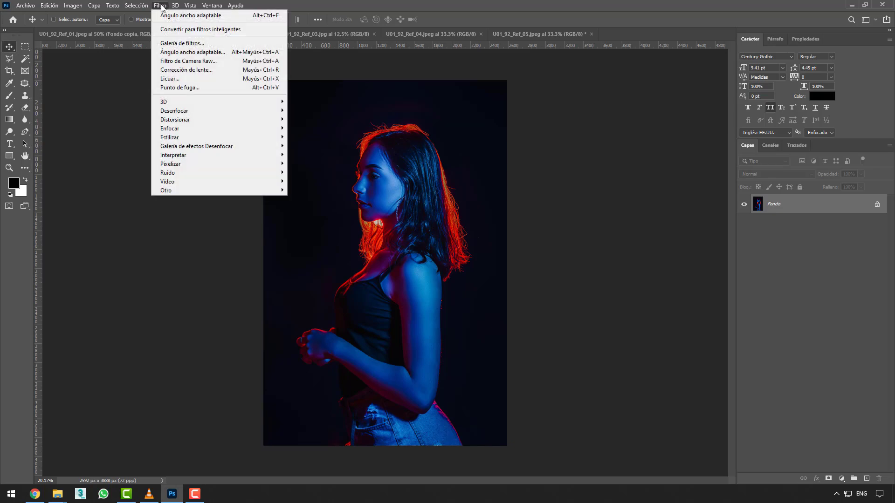
left_click(187, 44)
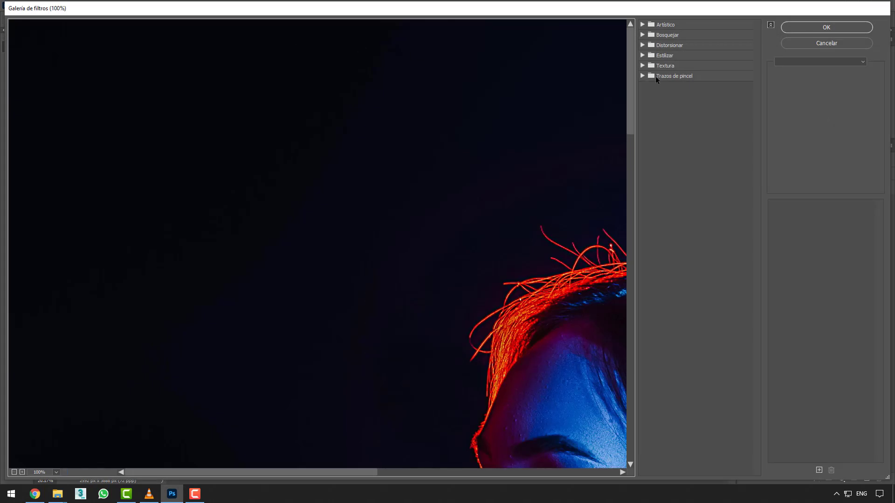
left_click(658, 76)
scroll(424, 178, "down", 1)
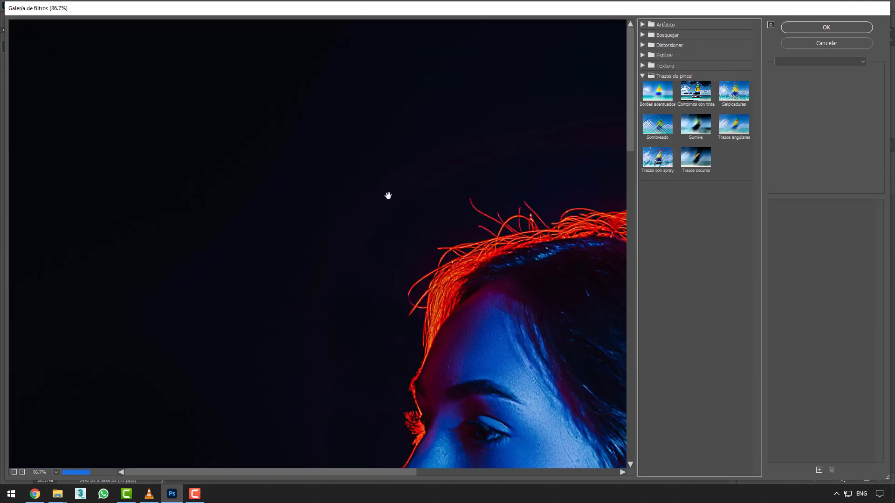
left_click(14, 472)
left_click(14, 473)
left_click(15, 473)
left_click(14, 473)
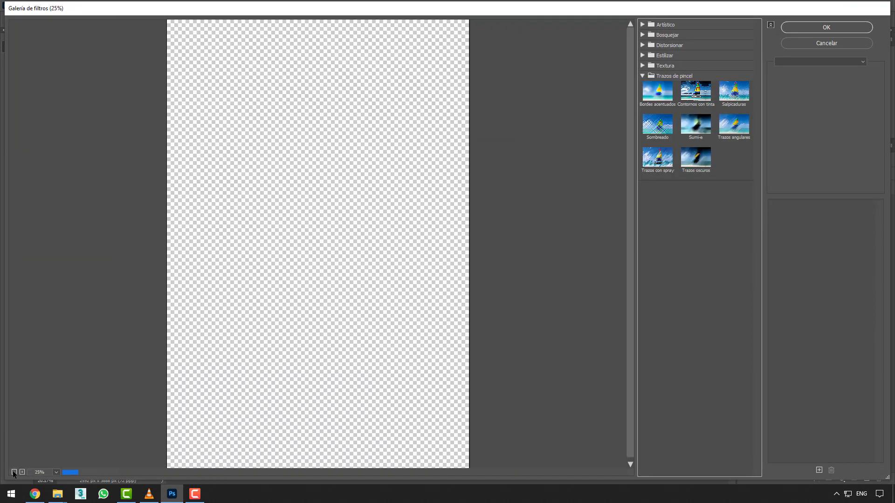
left_click(14, 473)
left_click(15, 473)
scroll(256, 313, "up", 5)
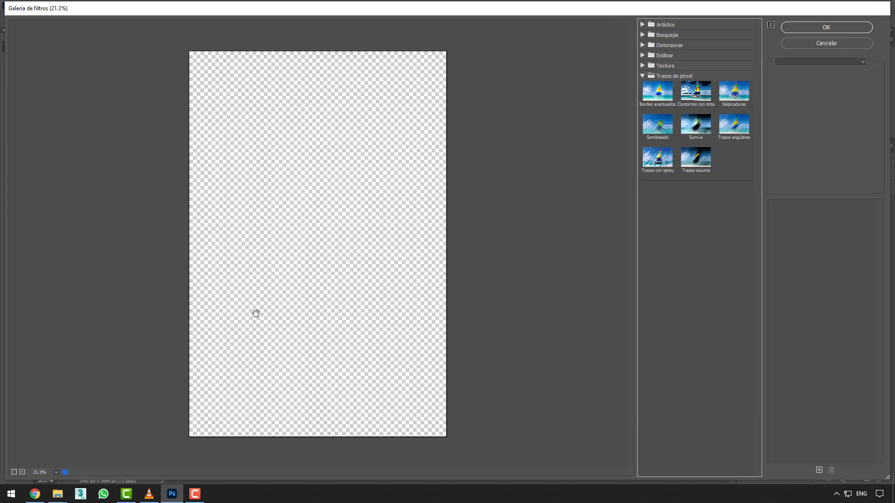
Step: Preview the Bordes acentuados, Contornos con tinta, Salpicaduras and Sombreado brush-stroke effects on the portrait
left_click(671, 94)
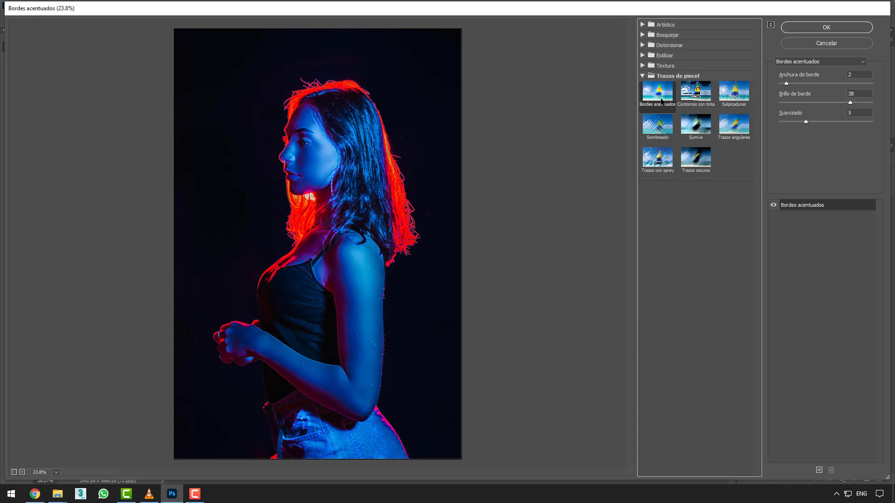
left_click(700, 97)
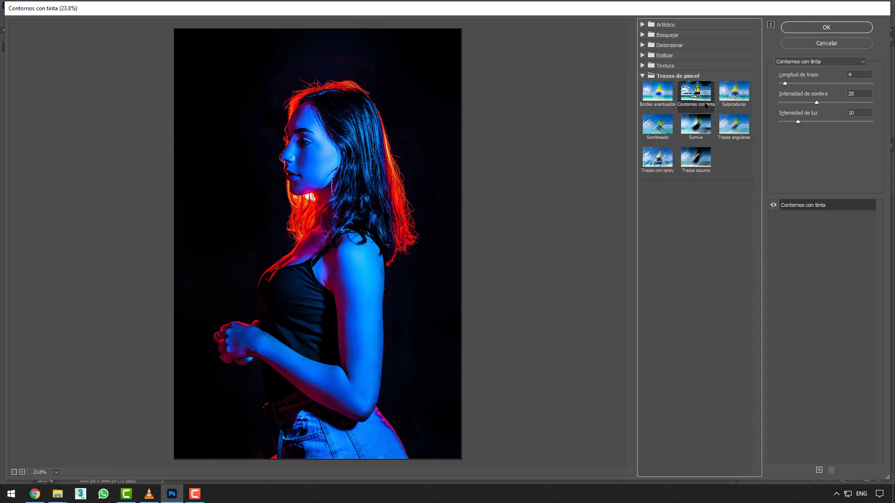
left_click(724, 100)
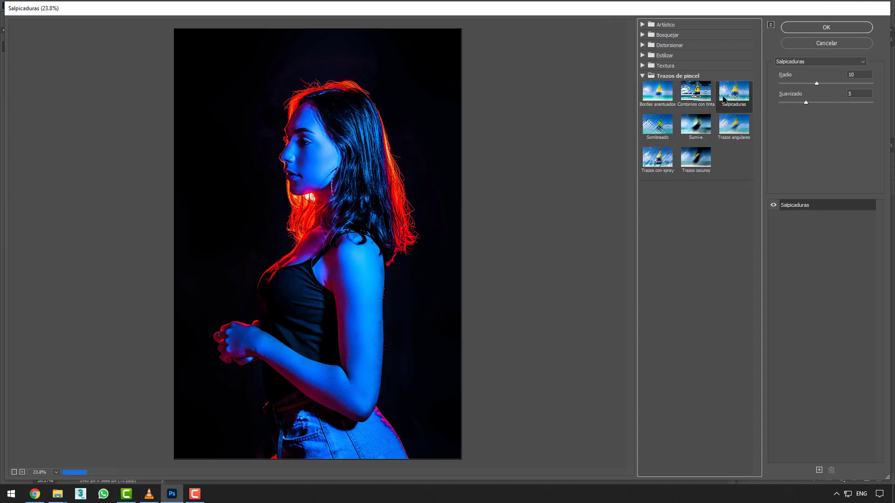
left_click(665, 134)
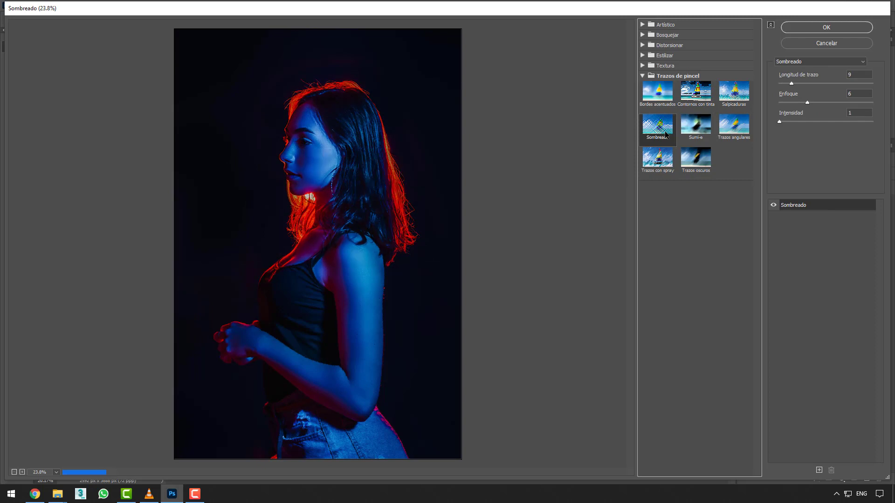
Step: Preview Sumi-e with stroke width 6, a raised stroke pressure returned to 2, and contrast 7
left_click(699, 132)
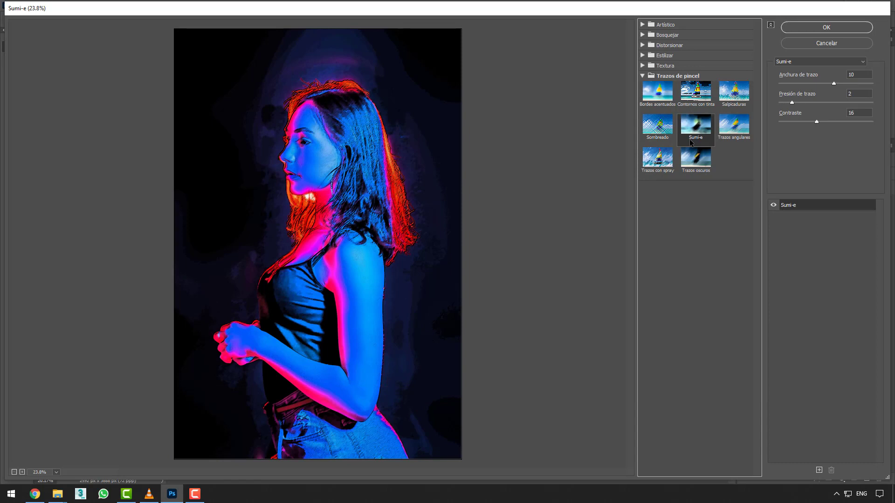
left_click(806, 83)
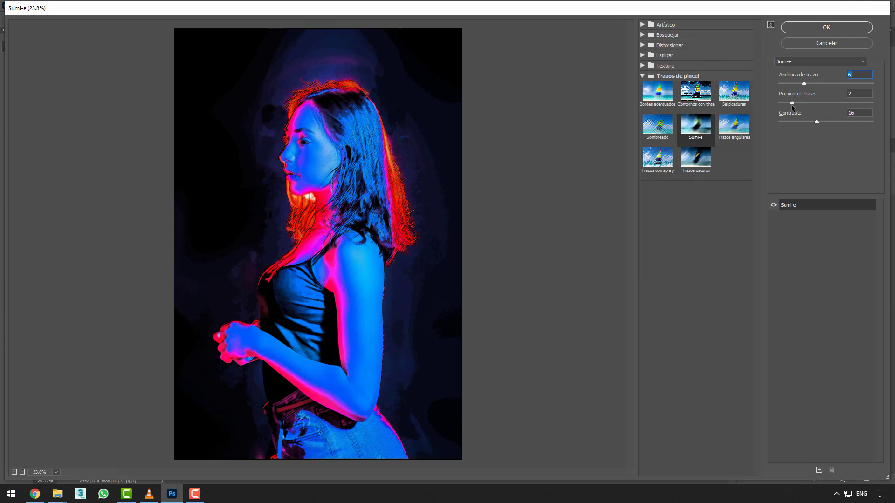
left_click(828, 102)
left_click(790, 103)
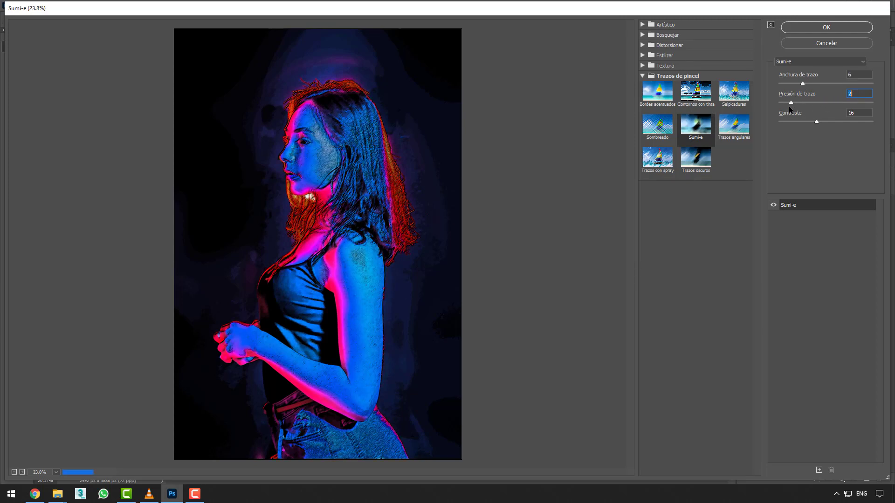
left_click(794, 122)
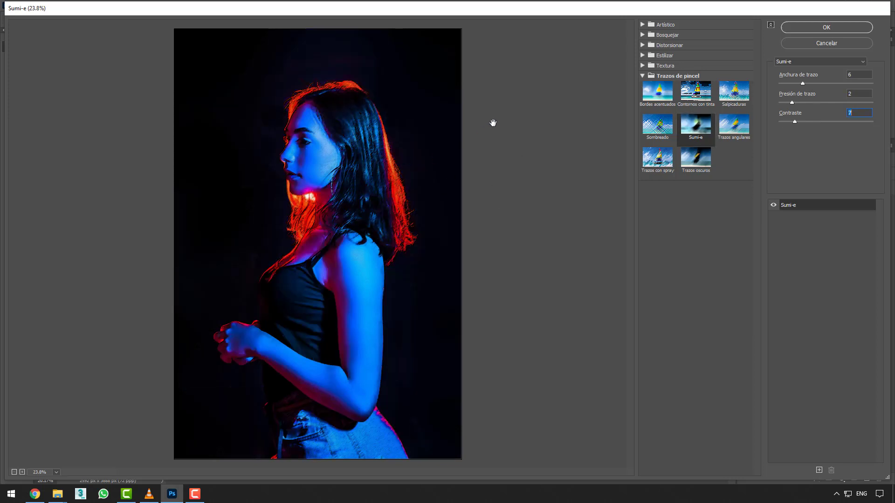
Step: Preview Trazos angulares, Trazos con spray and Trazos oscuros, and close the gallery without applying any effect
left_click(733, 130)
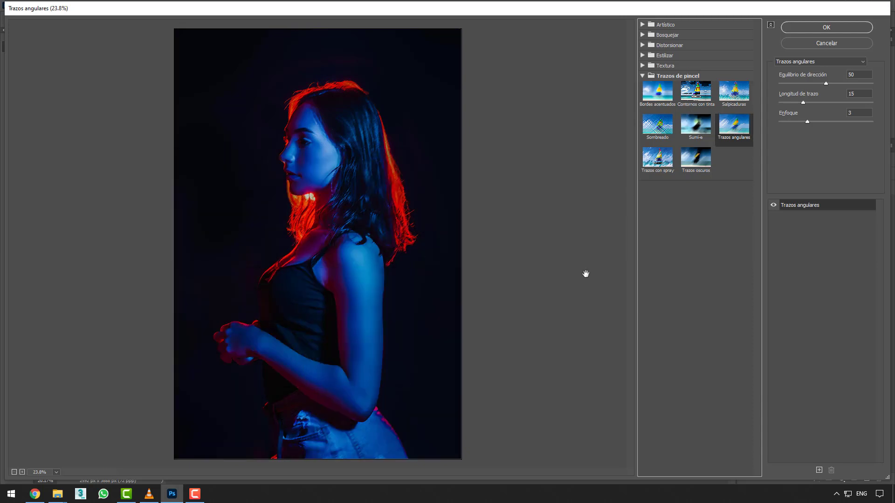
left_click(657, 159)
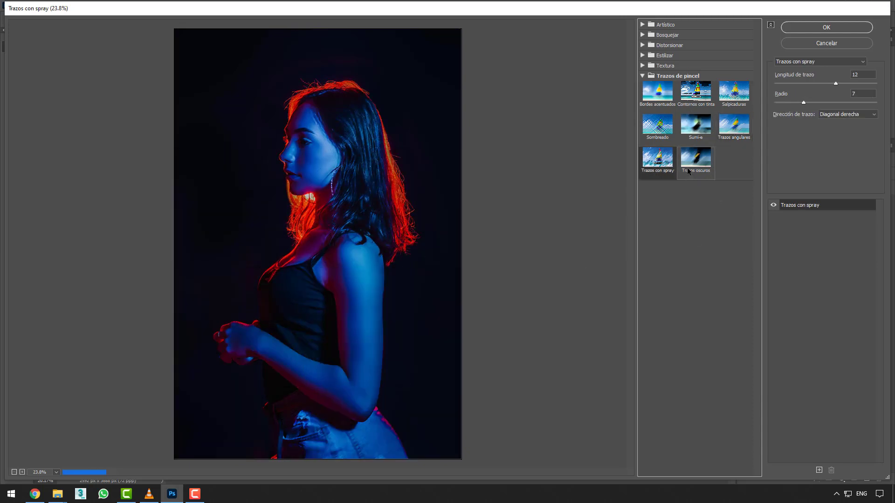
left_click(701, 167)
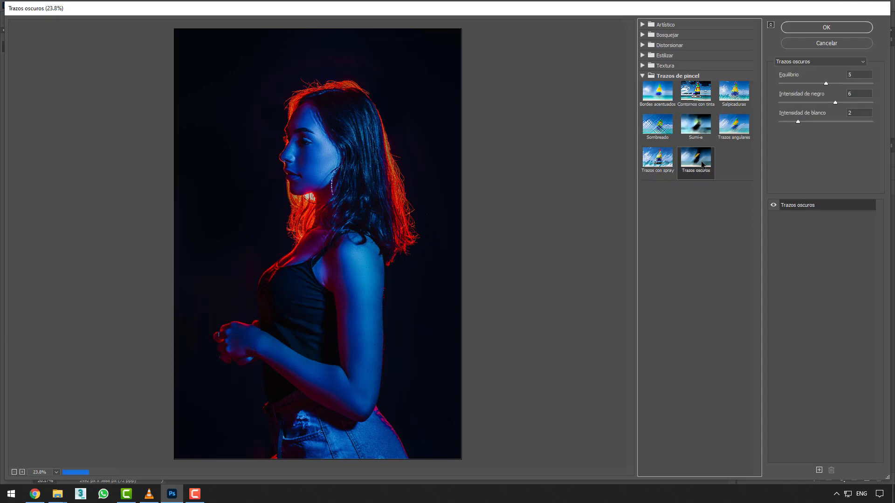
left_click(843, 43)
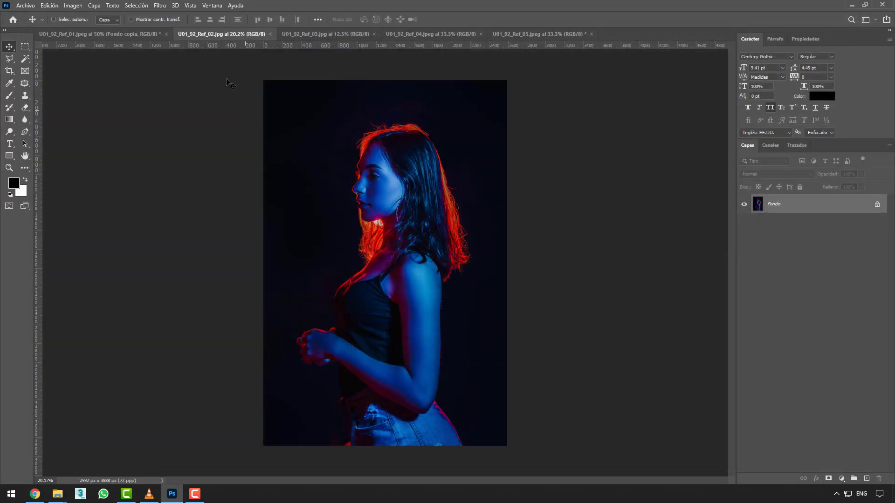
Step: Reopen the Filter Gallery on the blue-lit portrait and choose the Vidriera texture with the whole photo in view
left_click(158, 7)
left_click(196, 45)
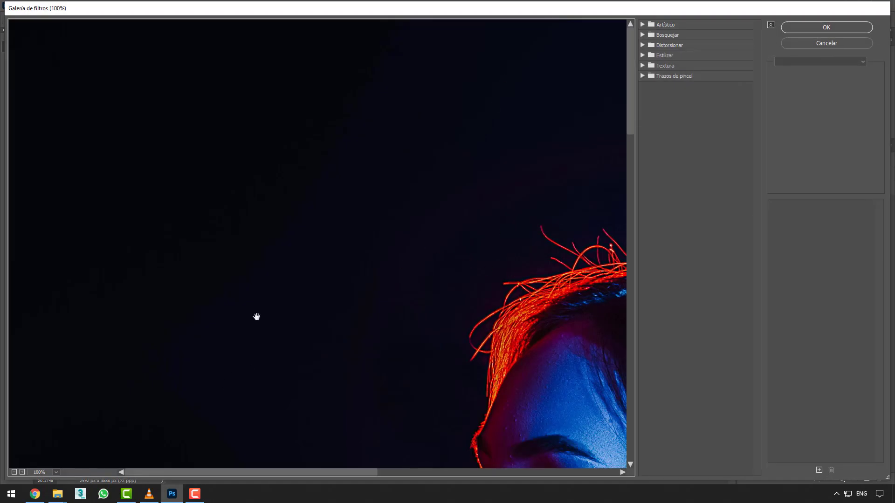
left_click(14, 473)
left_click(14, 472)
left_click(14, 472)
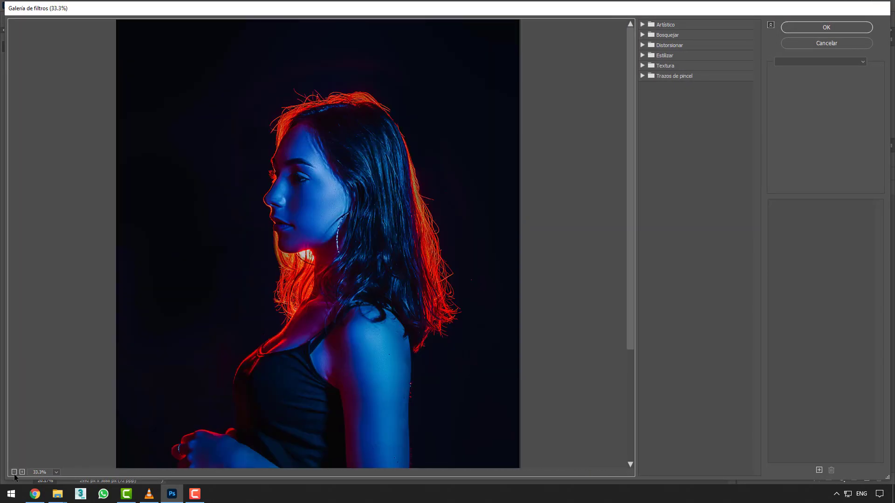
left_click(14, 472)
left_click(14, 473)
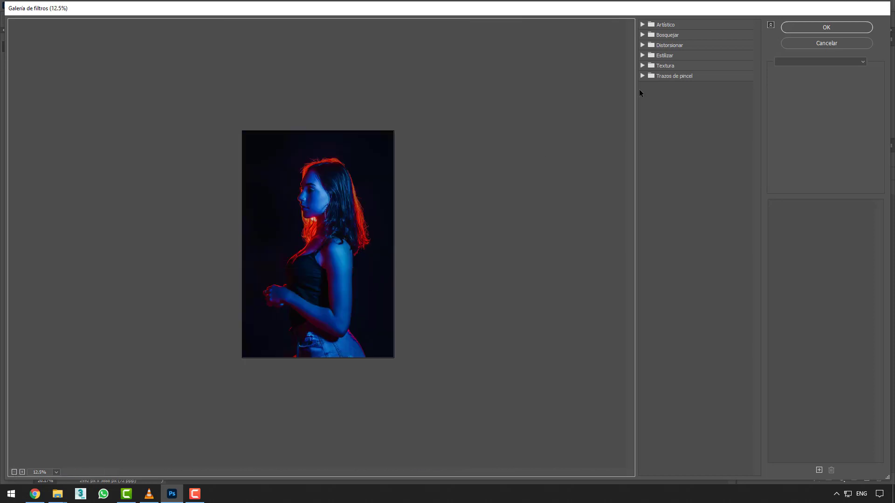
left_click(665, 66)
left_click(734, 115)
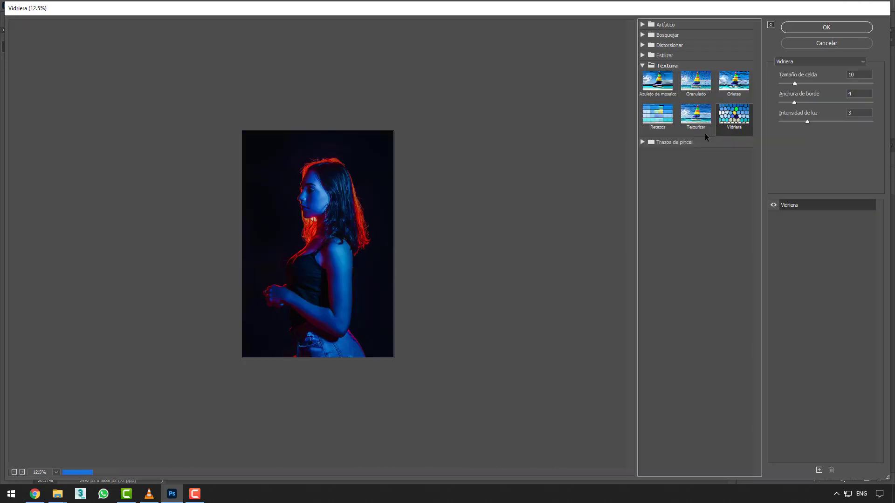
scroll(343, 229, "up", 4)
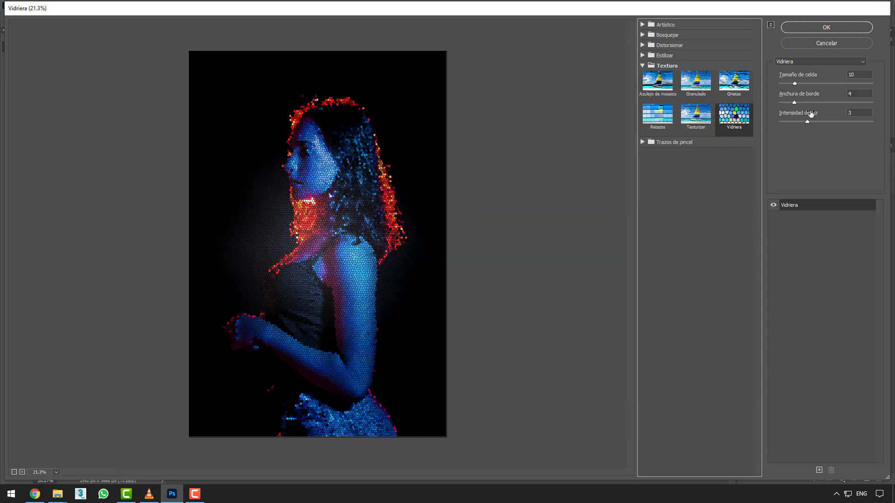
Step: Try Vidriera cell size 15, settle on 14, and apply the filter to the portrait
left_click(803, 82)
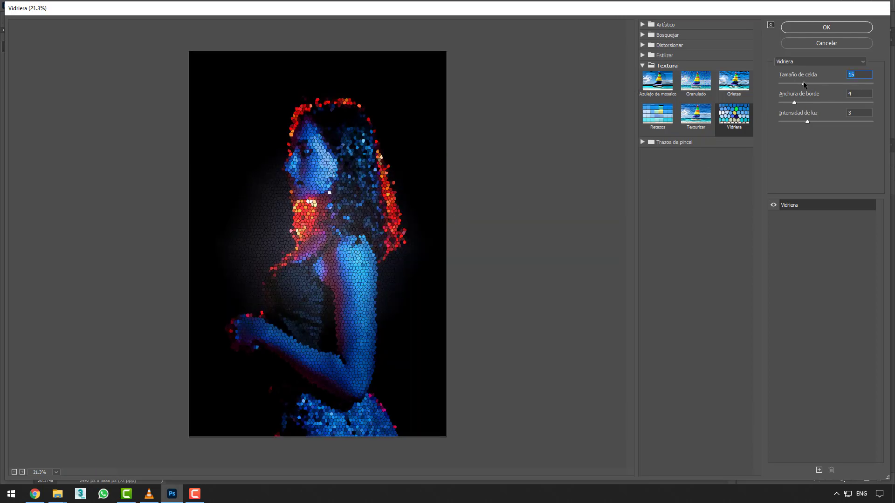
mouse_move(804, 83)
left_mouse_down()
mouse_move(833, 83)
mouse_move(795, 83)
mouse_move(803, 84)
left_mouse_up()
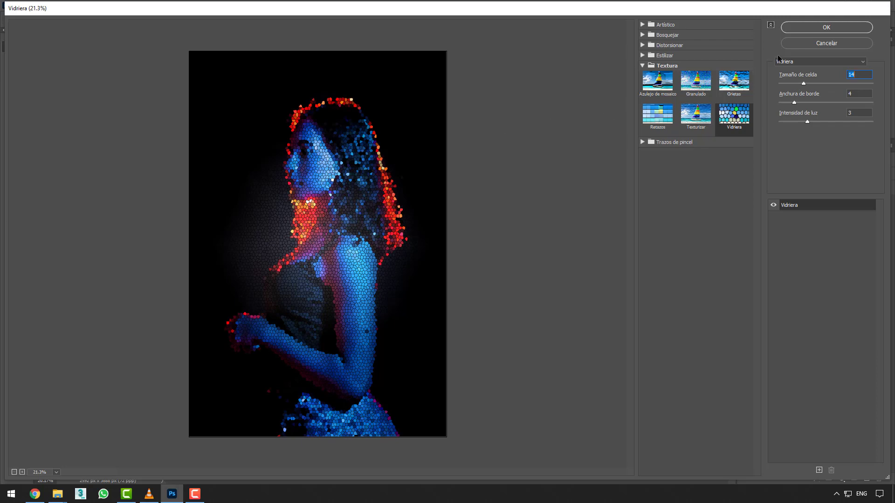
left_click(824, 26)
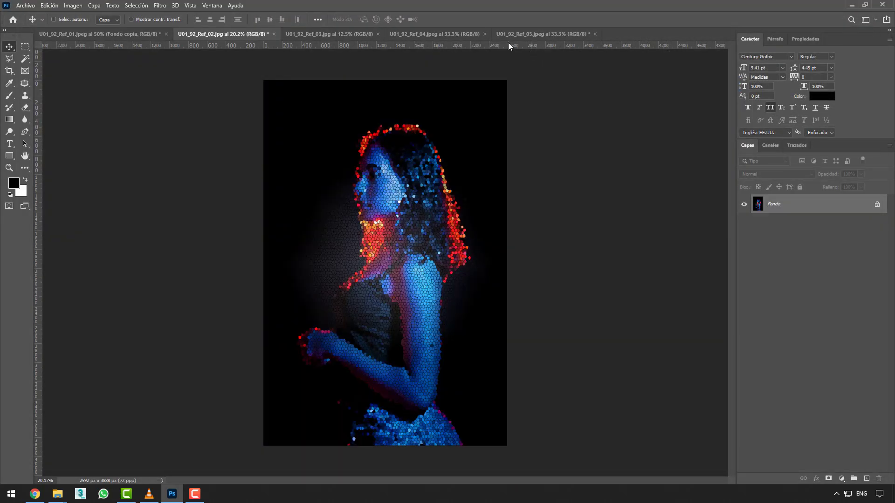
Step: Open the Filter Gallery on U01_92_Ref_05.jpeg and preview Bordes acentuados from Trazos de pincel in place of Vidriera
left_click(513, 34)
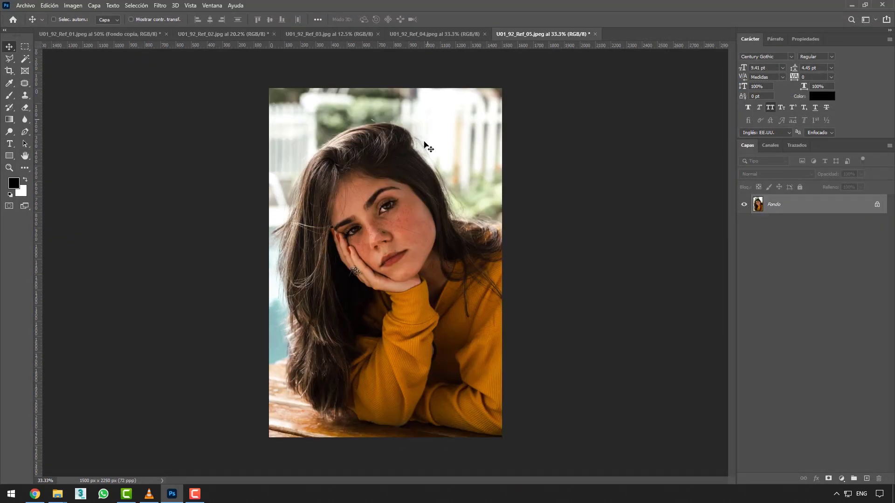
left_click(160, 6)
left_click(181, 42)
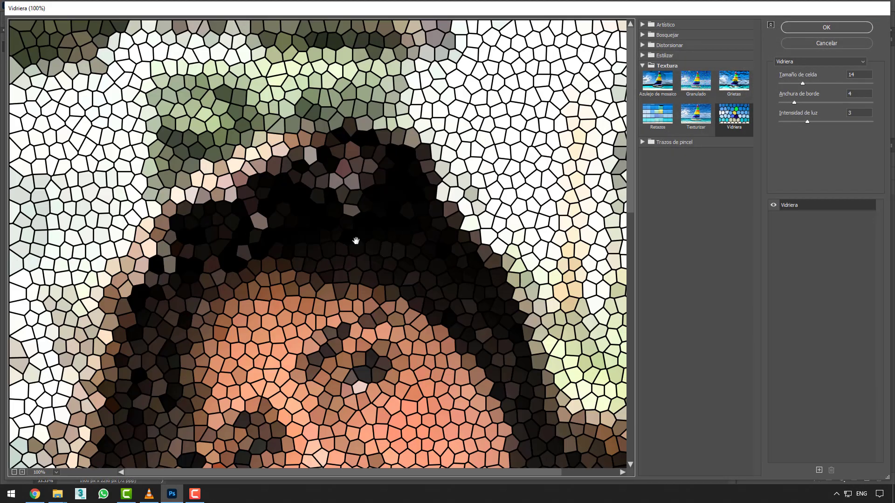
left_click(15, 472)
left_click(15, 472)
left_click(14, 472)
left_click(15, 472)
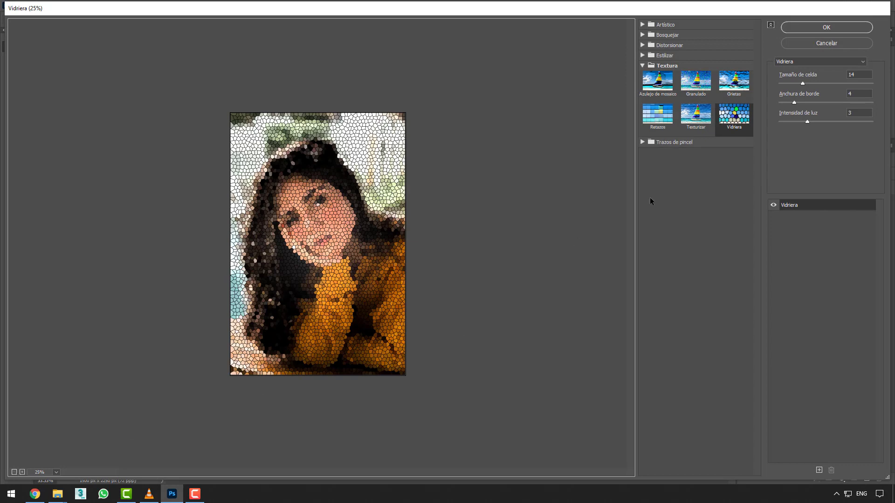
left_click(658, 142)
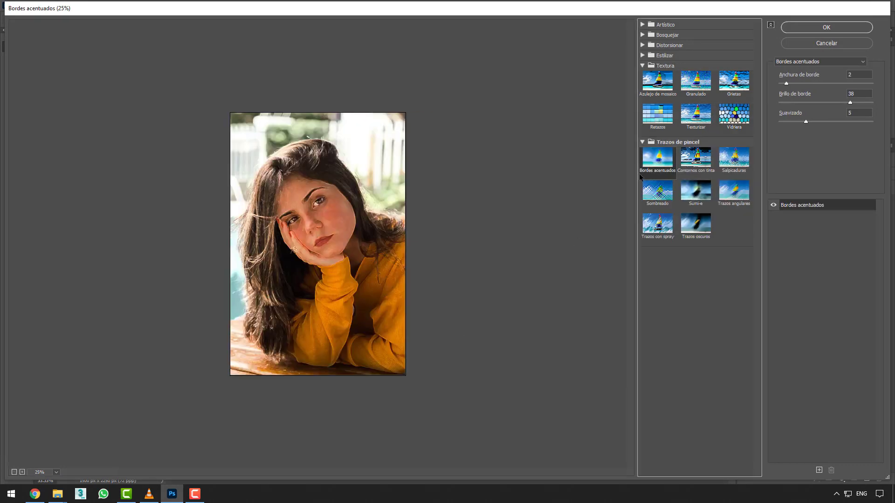
Step: Preview the Contornos con tinta and Salpicaduras brush strokes on the enlarged portrait, trying Salpicaduras with a Radio of 5
scroll(337, 253, "up", 4)
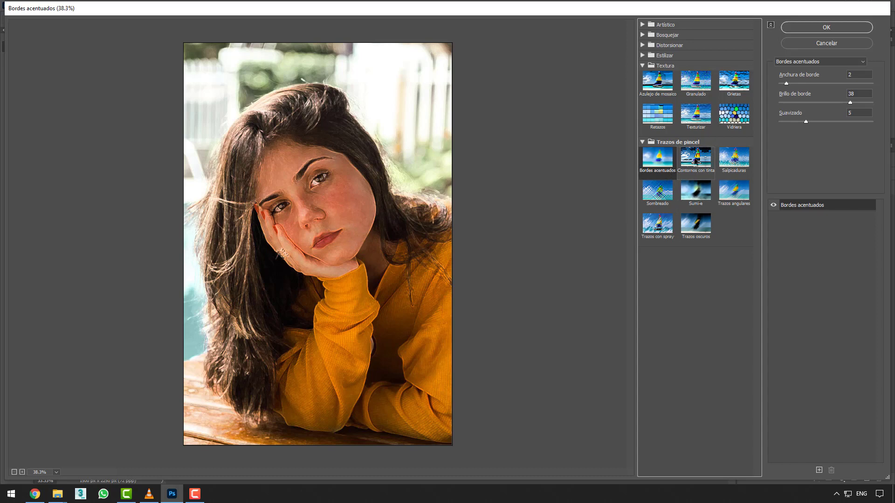
left_click(696, 161)
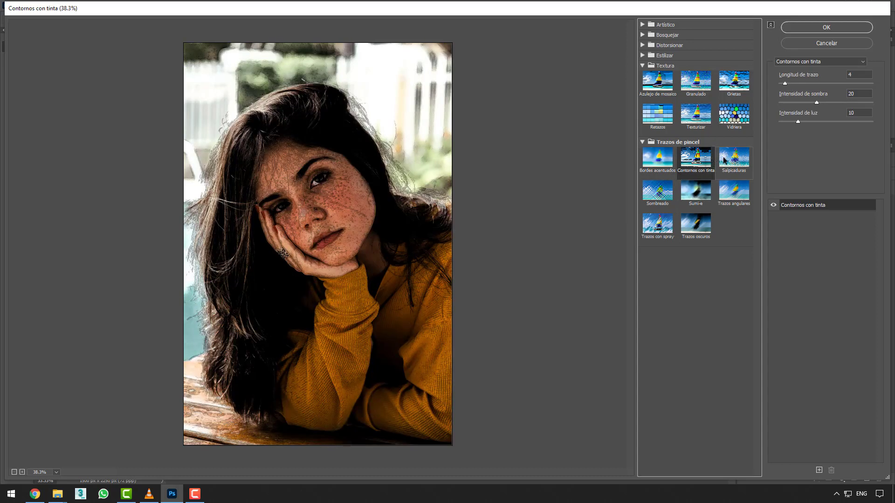
left_click(740, 162)
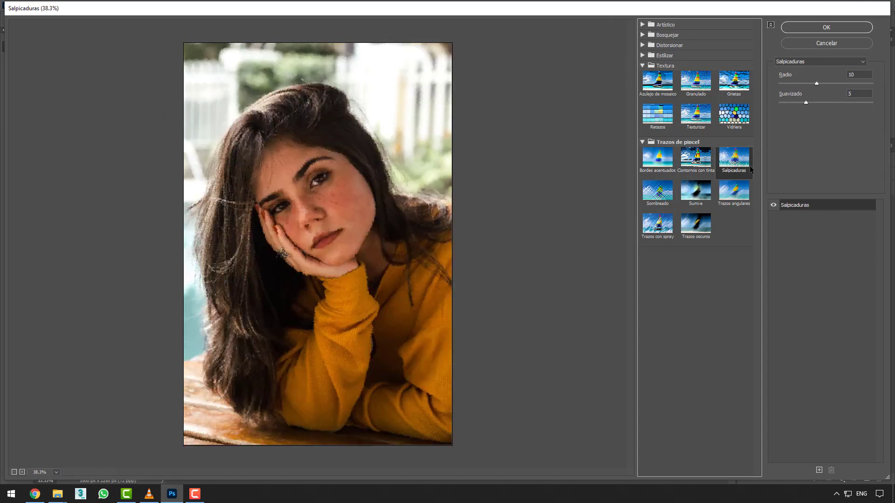
left_click(788, 84)
mouse_move(788, 84)
left_mouse_down()
mouse_move(855, 80)
mouse_move(794, 83)
left_mouse_up()
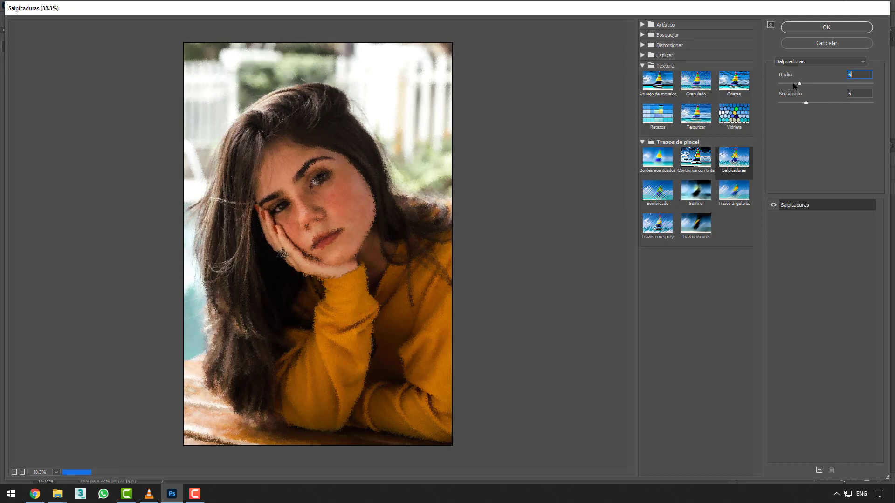
Step: Preview Sombreado, Sumi-e, Trazos con spray and Trazos oscuros on the portrait, and close the gallery without applying any effect
left_click(658, 198)
left_click(709, 197)
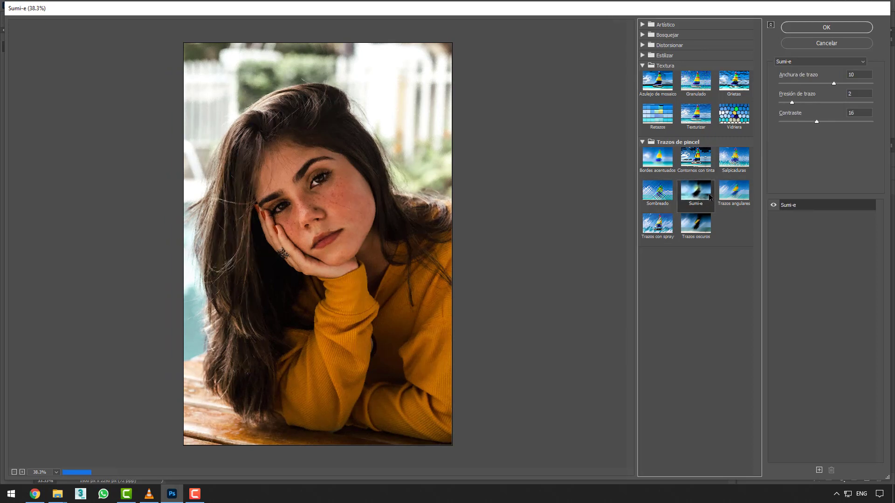
left_click(662, 225)
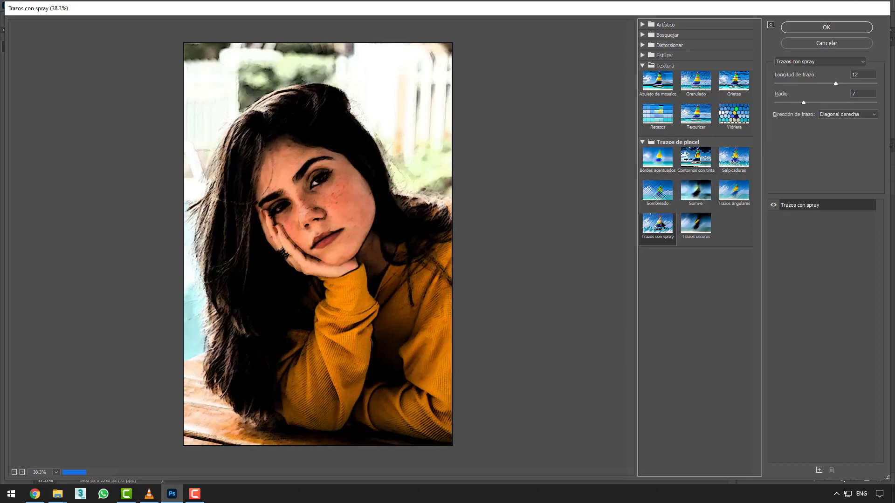
left_click(699, 231)
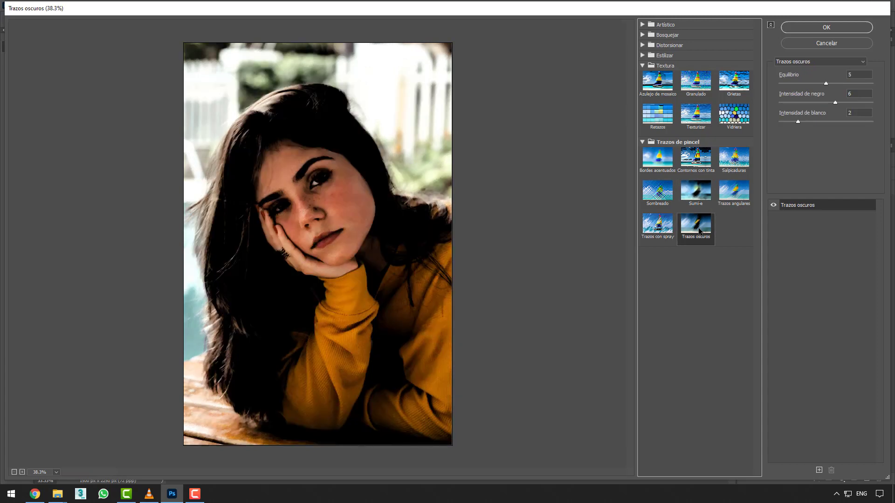
left_click(841, 41)
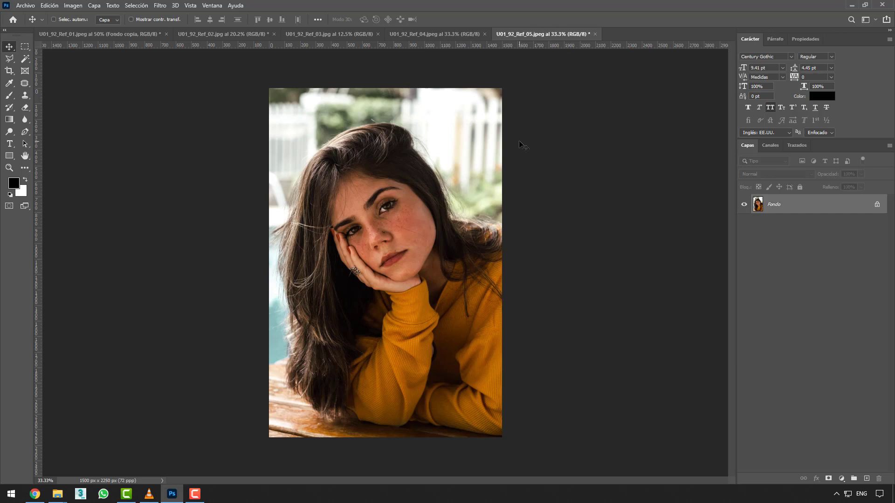